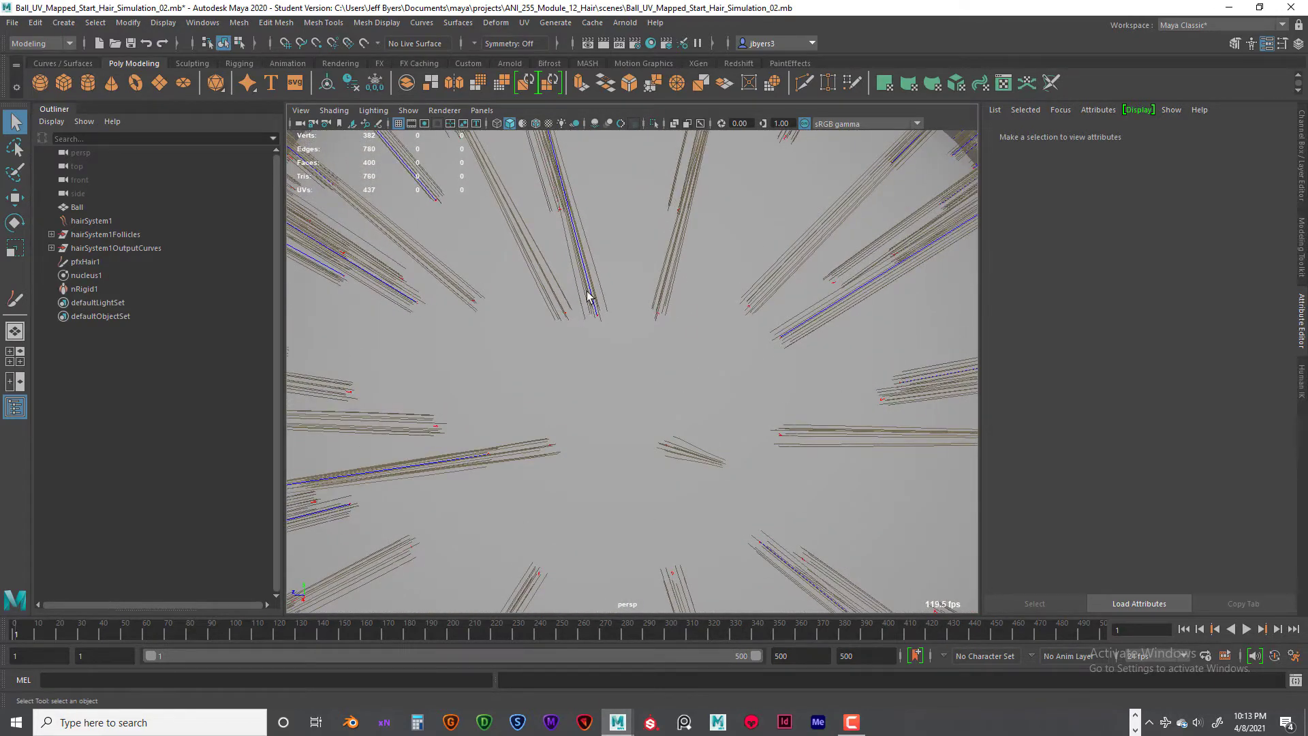
# - Select hairSystem1 to show its attributes, with the whole hair-covered ball framed
pyautogui.press('f')
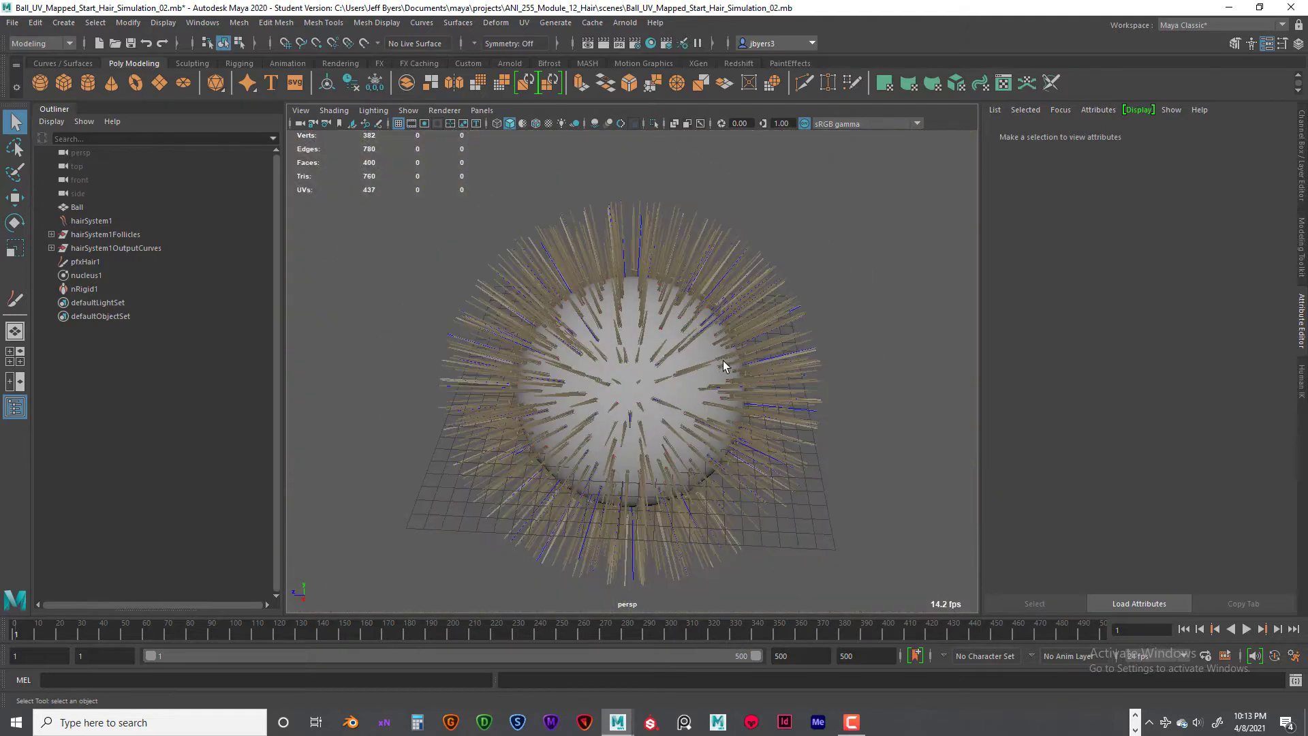
pyautogui.keyDown('alt'); pyautogui.moveTo(724, 365); pyautogui.dragTo(704, 333); pyautogui.keyUp('alt')
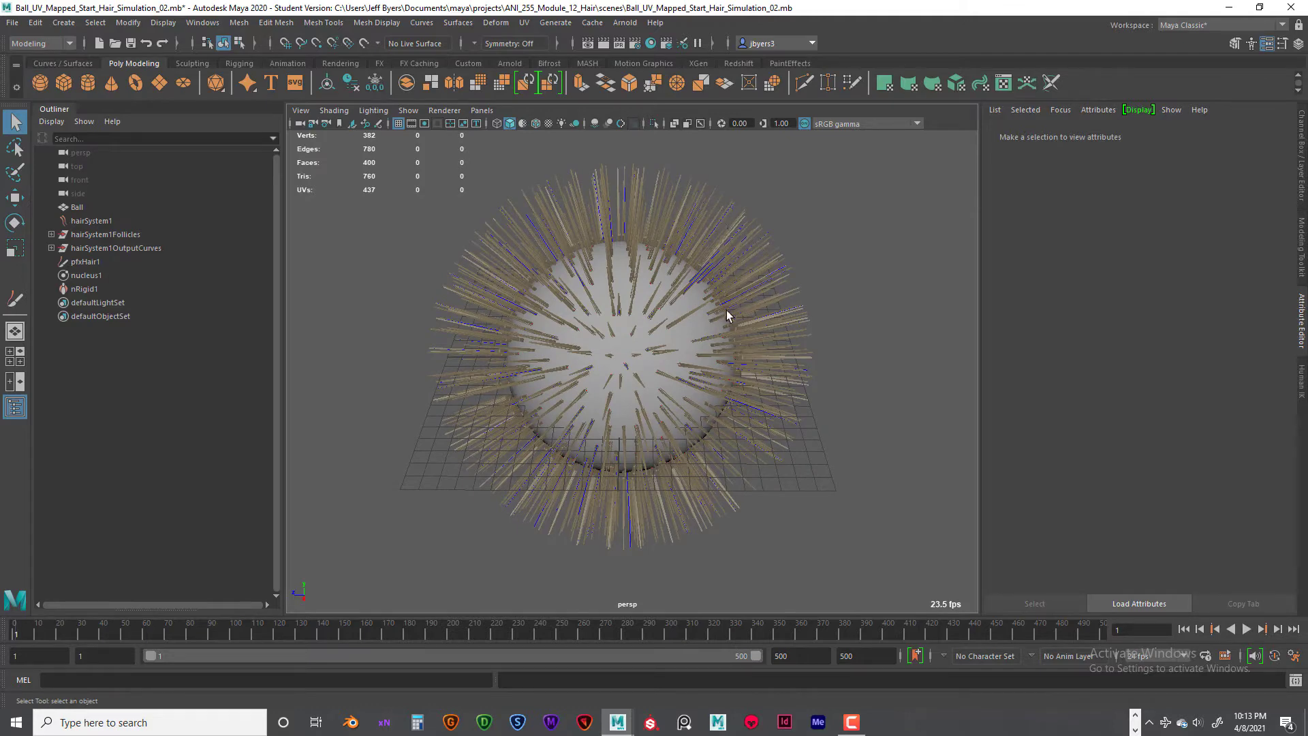
pyautogui.keyDown('alt'); pyautogui.moveTo(743, 346); pyautogui.dragTo(738, 345); pyautogui.keyUp('alt')
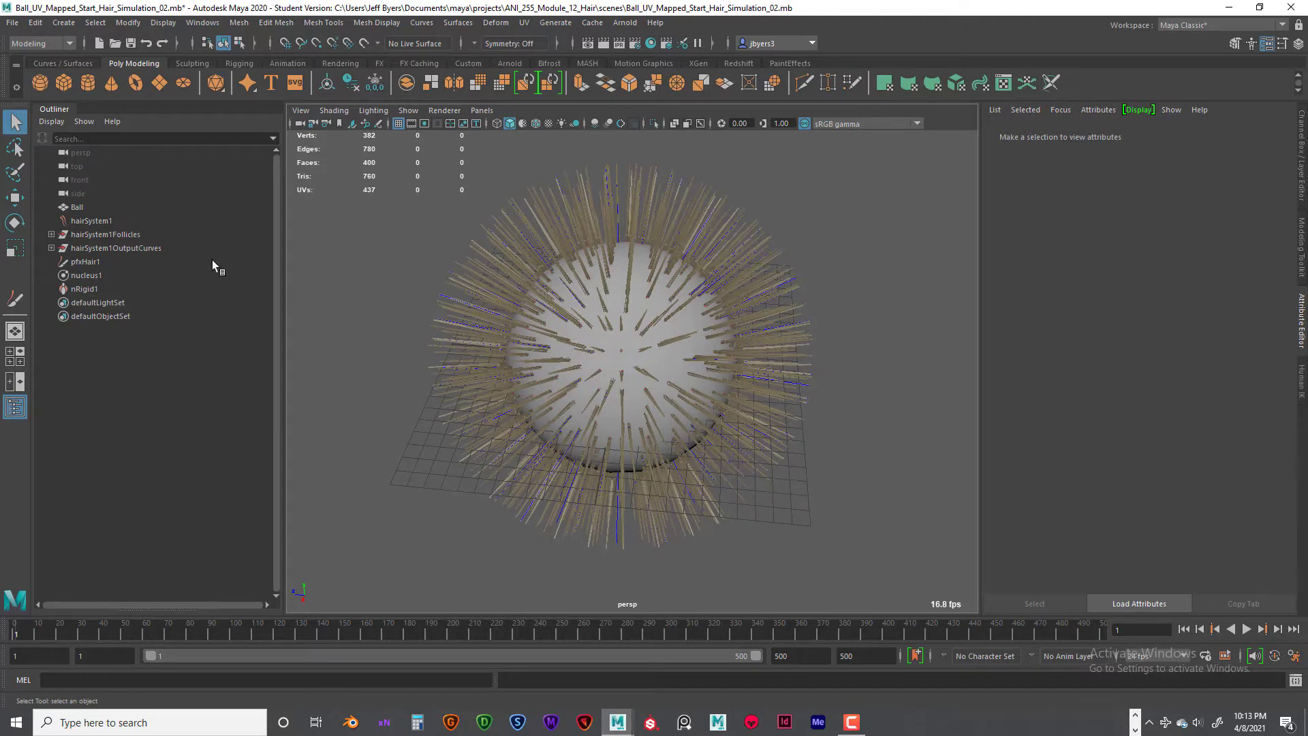
pyautogui.click(103, 223)
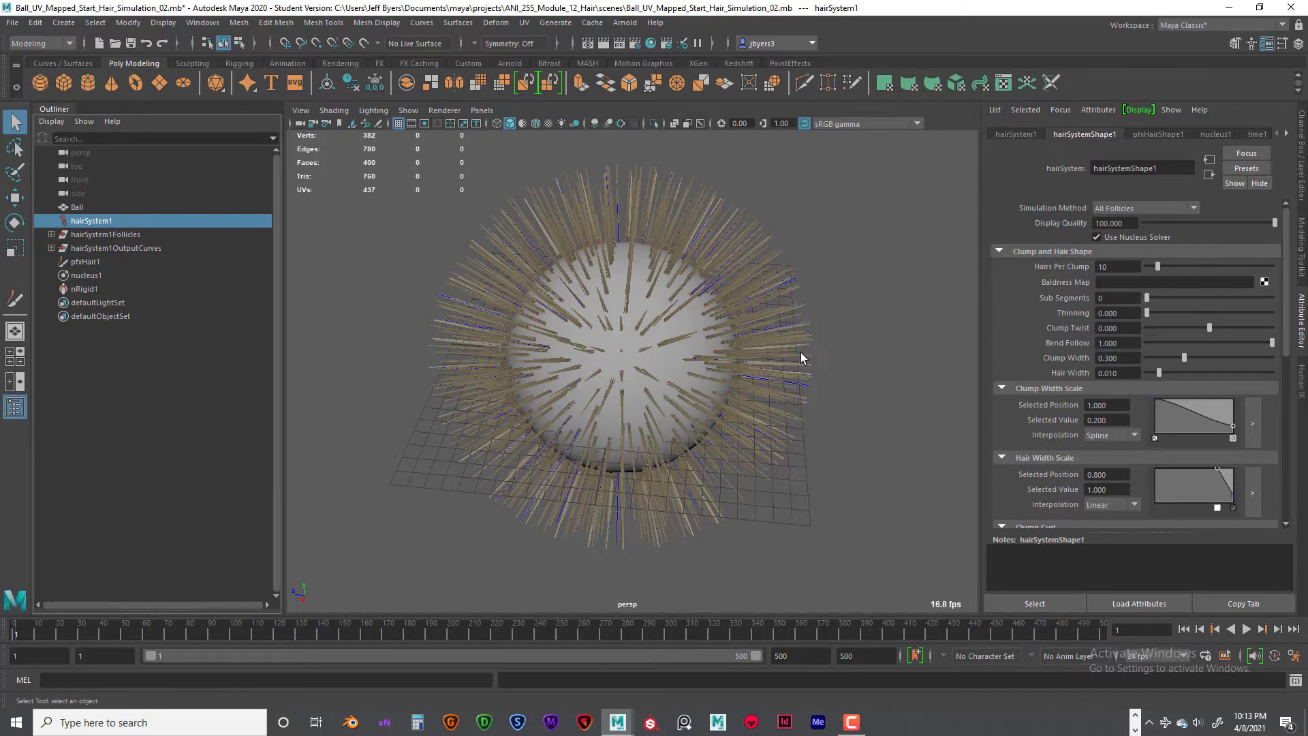
pyautogui.keyDown('alt'); pyautogui.moveTo(803, 354); pyautogui.dragTo(627, 344); pyautogui.keyUp('alt')
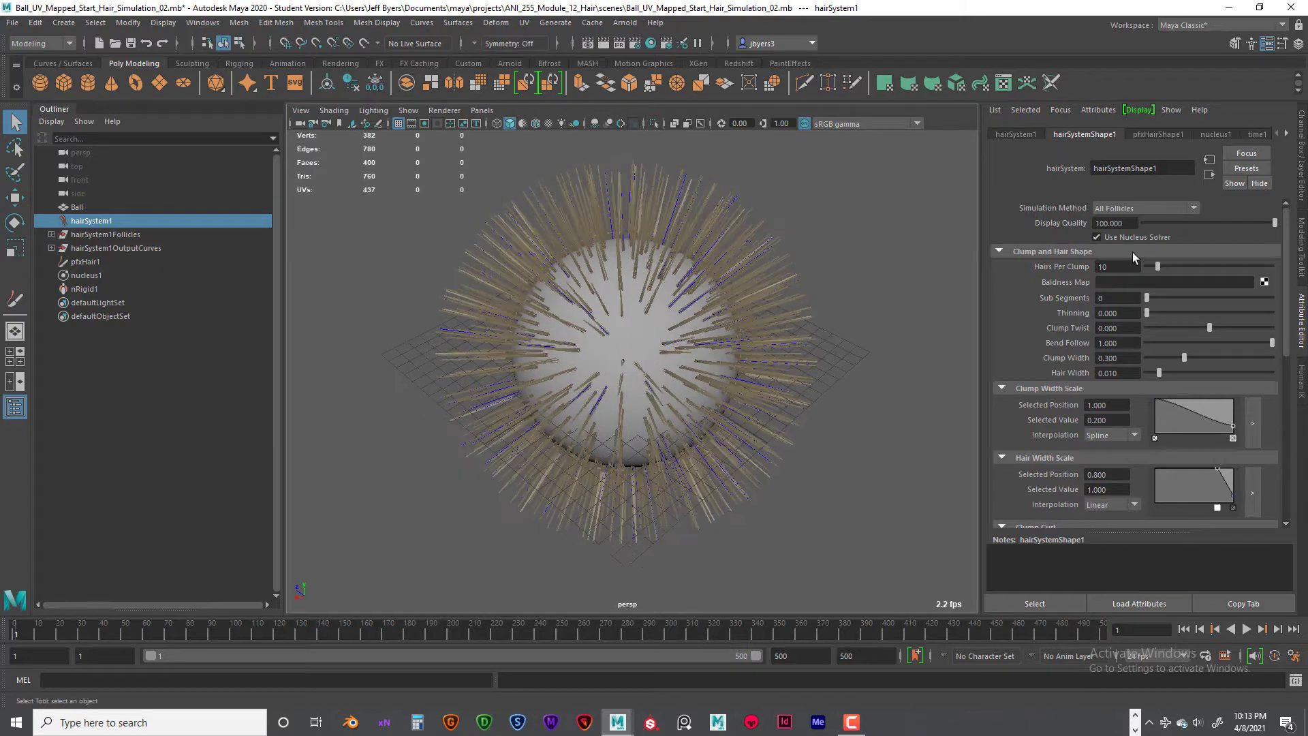
pyautogui.keyDown('alt'); pyautogui.moveTo(724, 315); pyautogui.dragTo(739, 365); pyautogui.keyUp('alt')
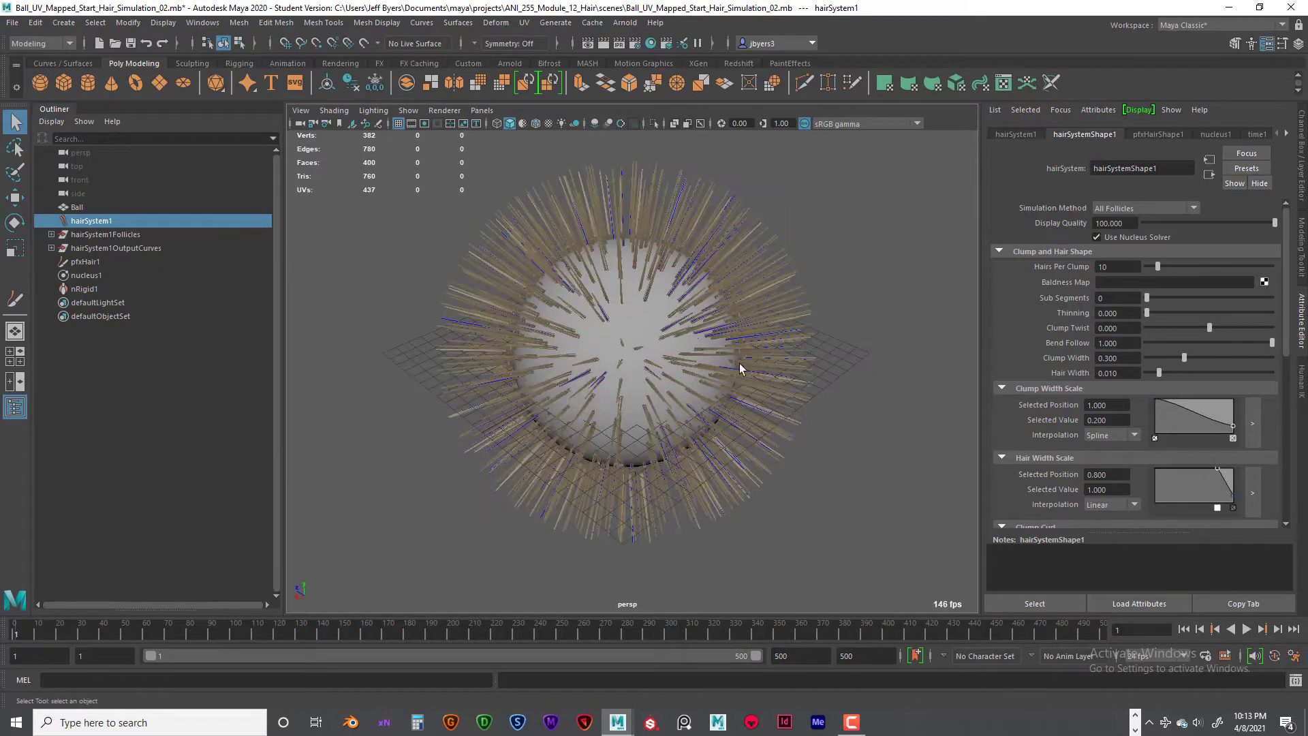
# - Play the hair simulation, stop it once the hair has fallen, and return to frame 1
pyautogui.click(1246, 628)
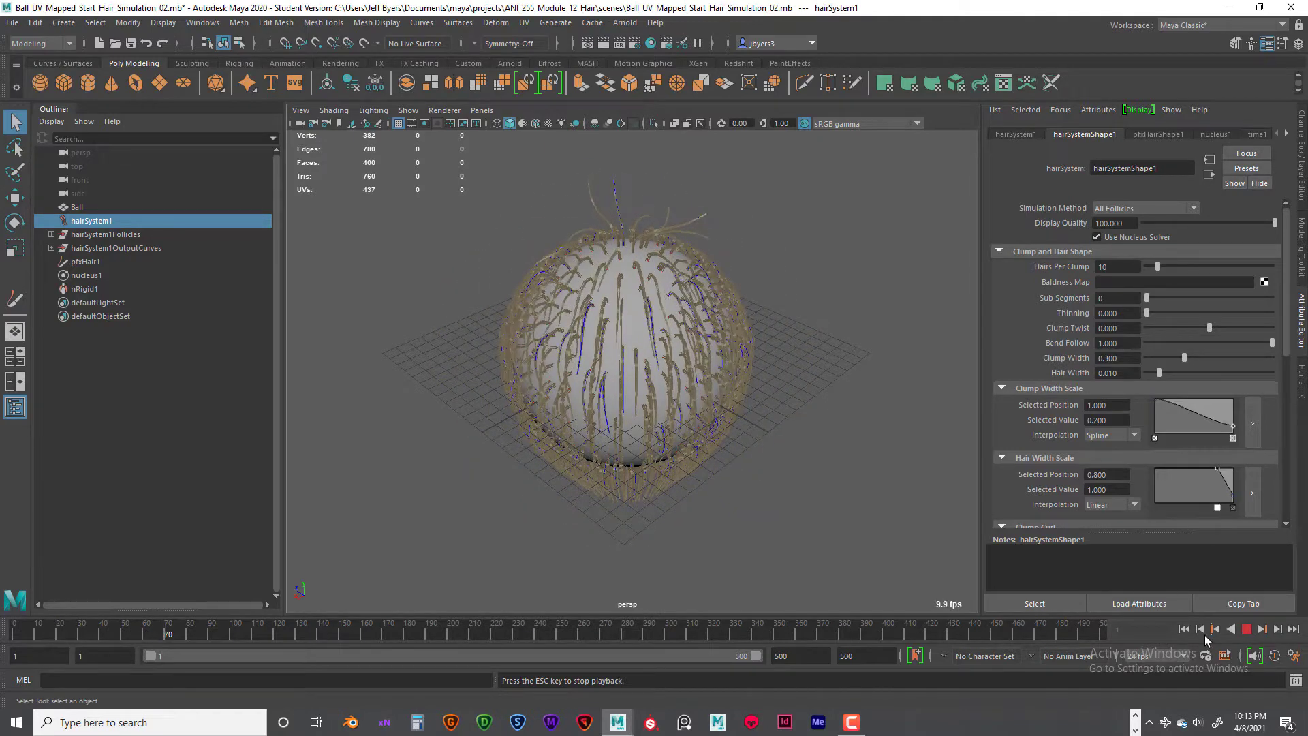
pyautogui.click(1244, 630)
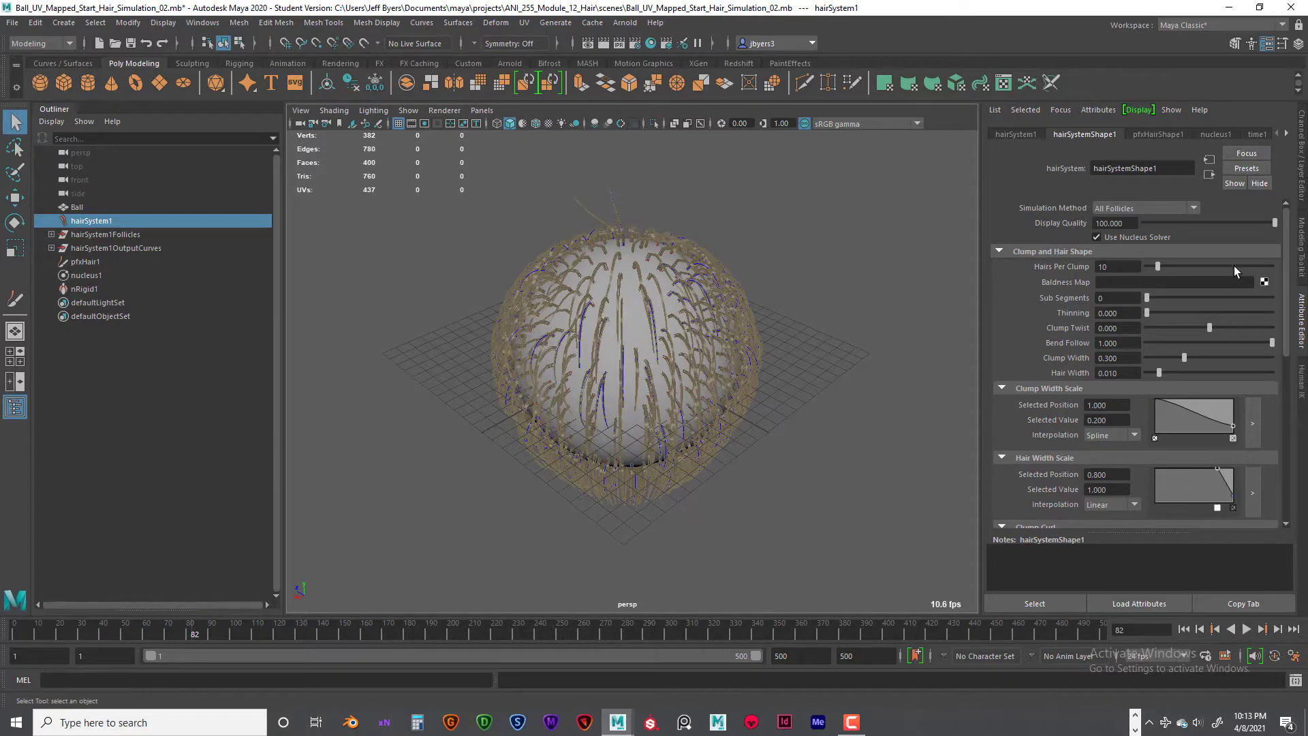
pyautogui.click(1183, 629)
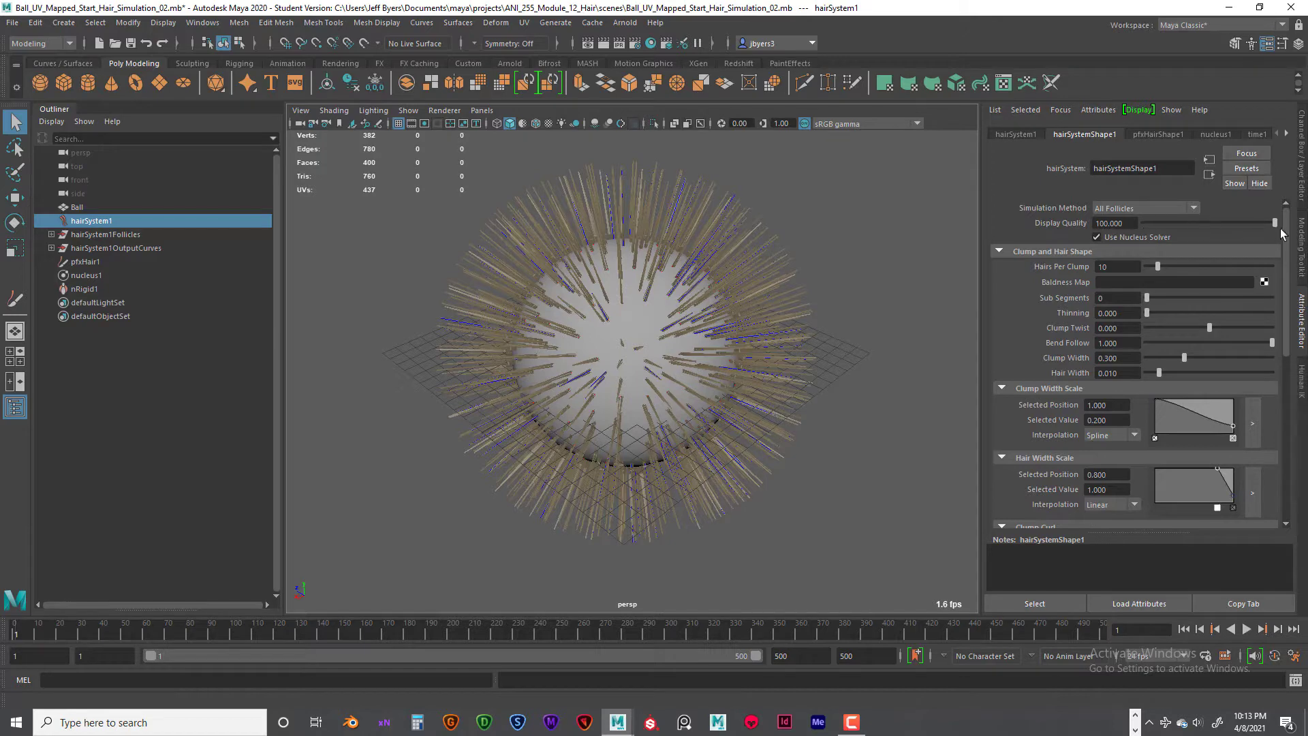
# - Lower the hair system's Display Quality to 12.632 and hide the hairSystem1OutputCurves group
pyautogui.moveTo(1274, 224); pyautogui.dragTo(1162, 223)
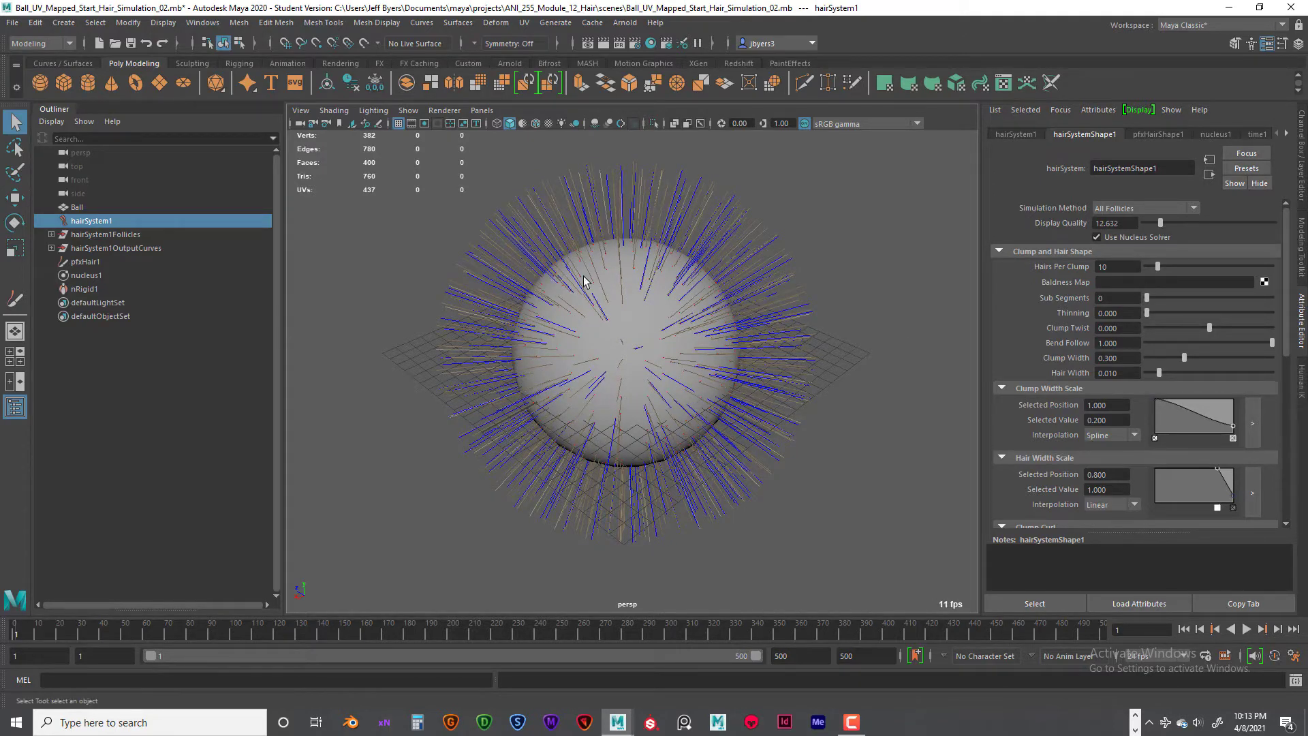
pyautogui.click(137, 248)
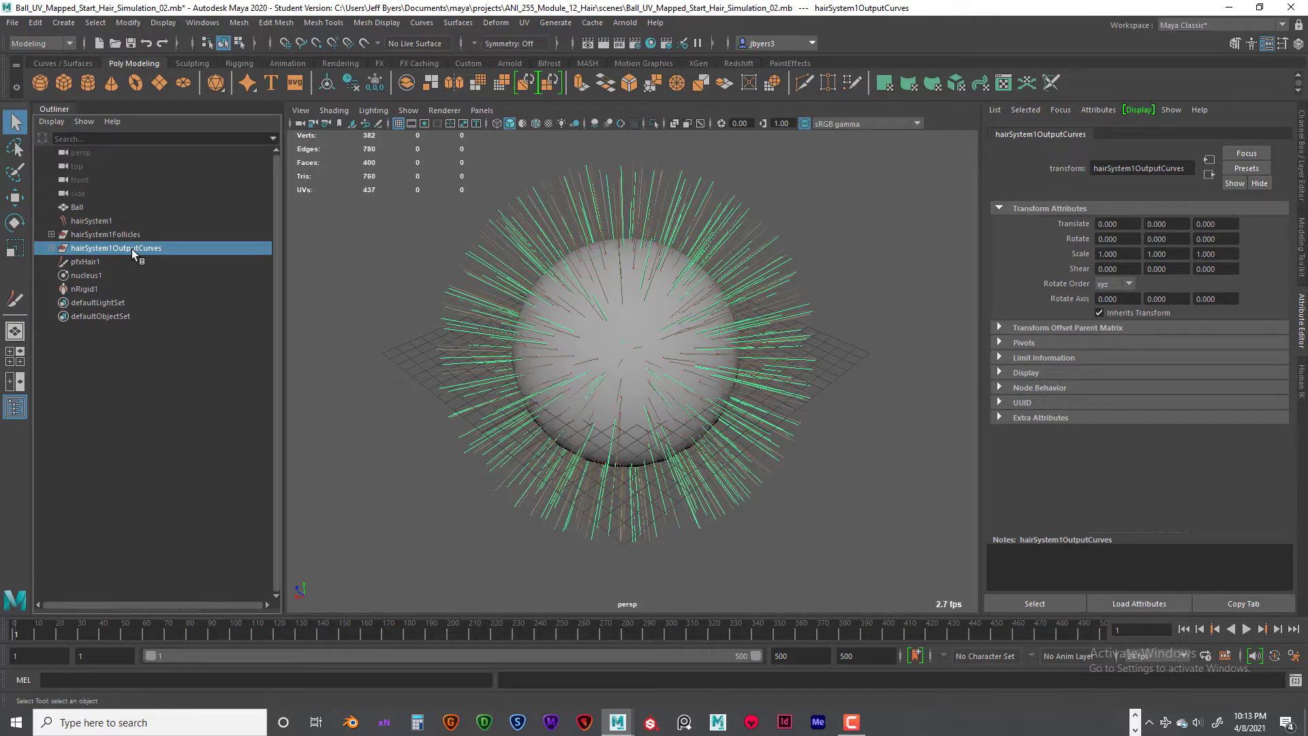
pyautogui.hotkey('ctrl', 'h')
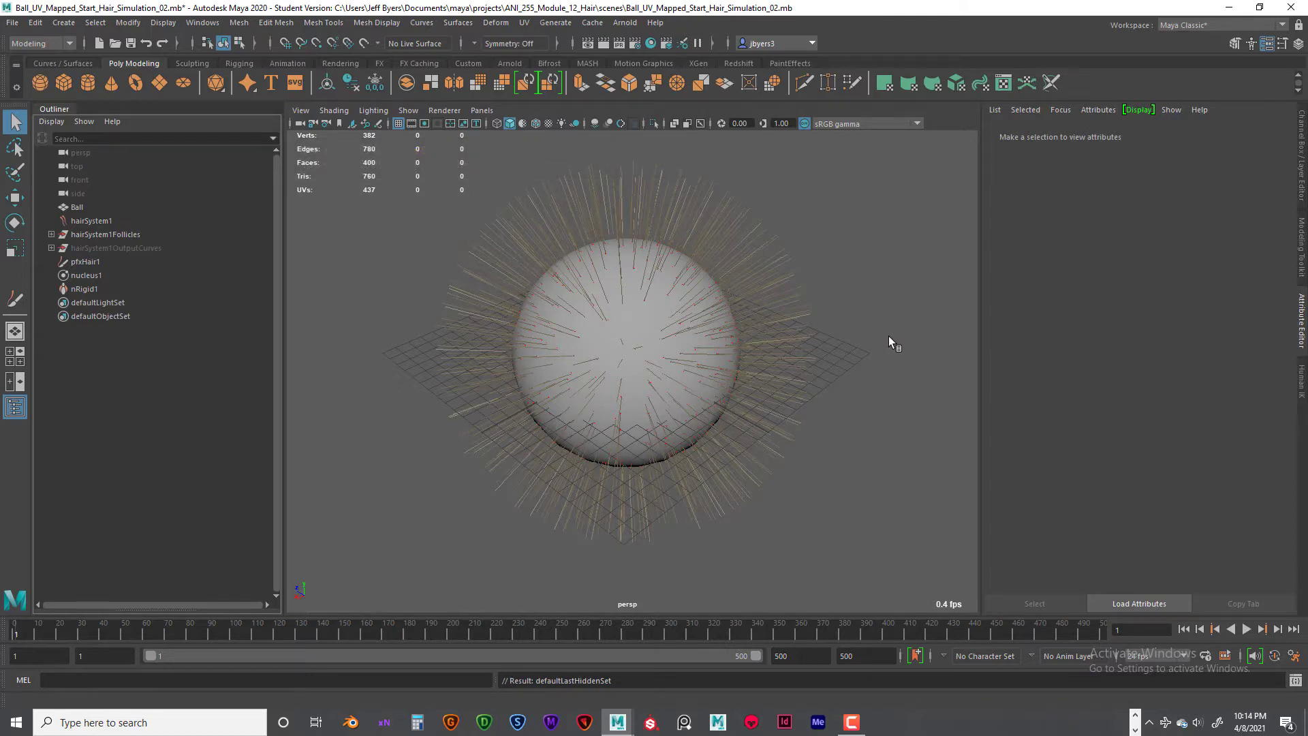
# - Reselect hairSystem1, reduce its Display Quality to 4.211, and play the simulation to frame 130
pyautogui.hotkey('ctrl', 'a')
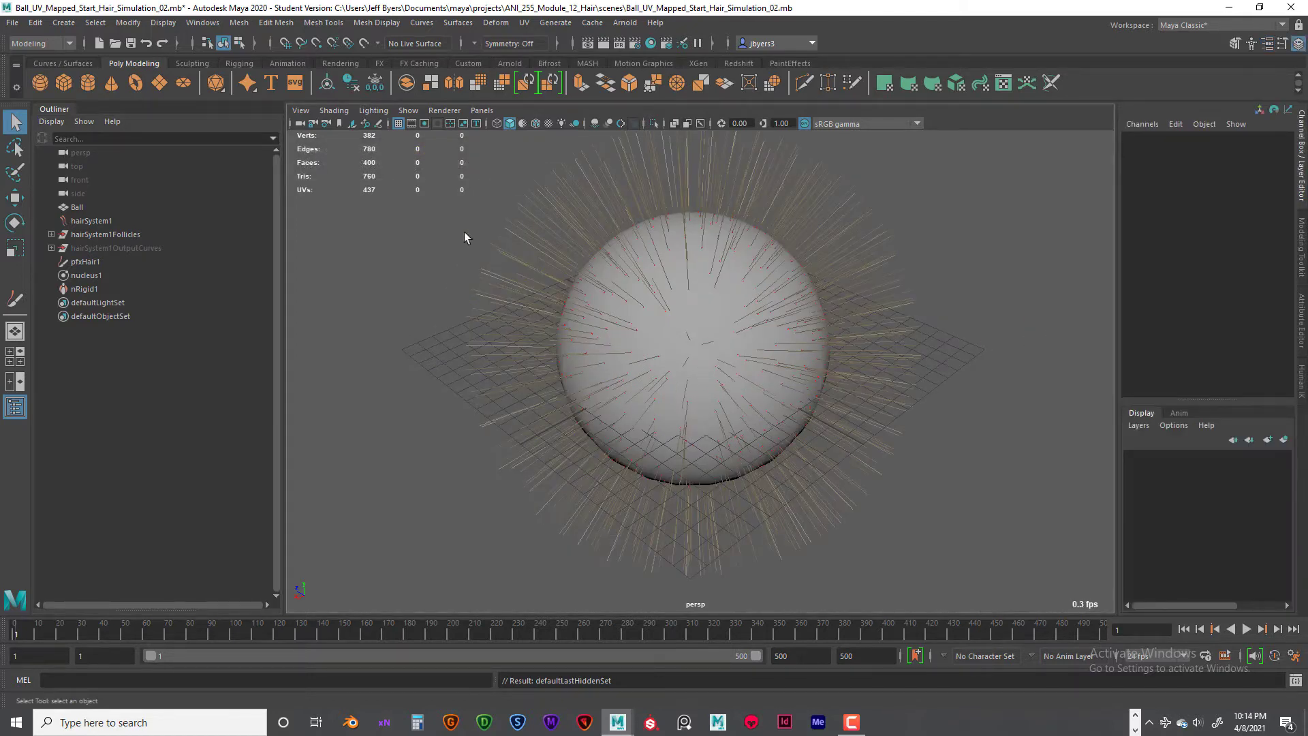
pyautogui.click(90, 220)
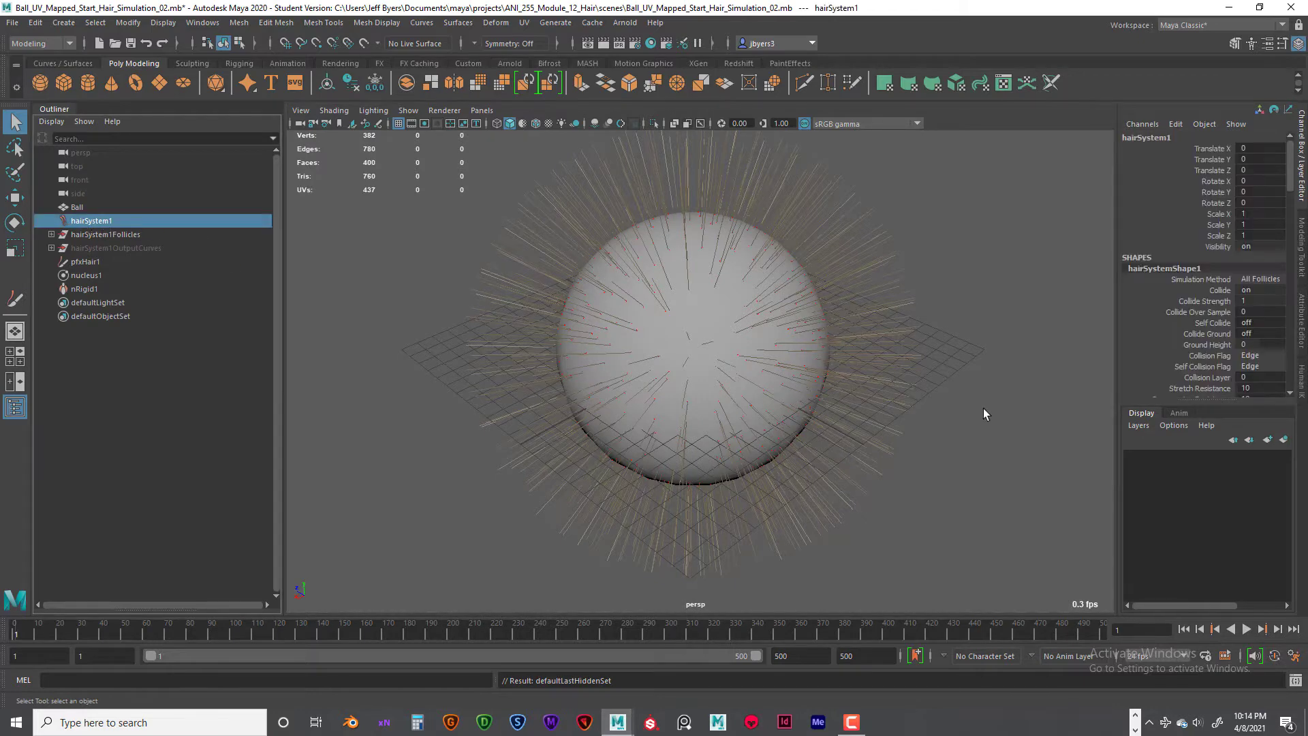
pyautogui.hotkey('ctrl', 'a')
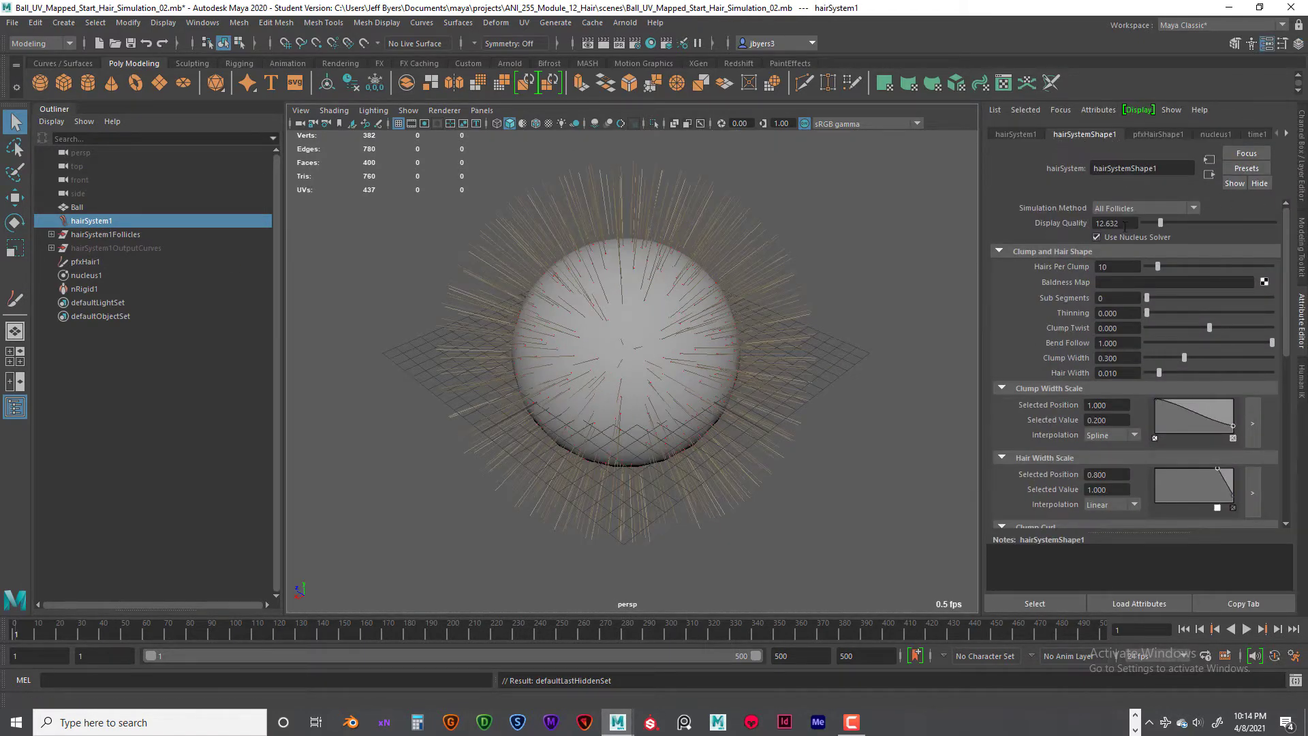
pyautogui.moveTo(1164, 231)
pyautogui.mouseDown()
pyautogui.moveTo(1274, 231)
pyautogui.moveTo(1149, 226)
pyautogui.mouseUp()
pyautogui.click(1245, 628)
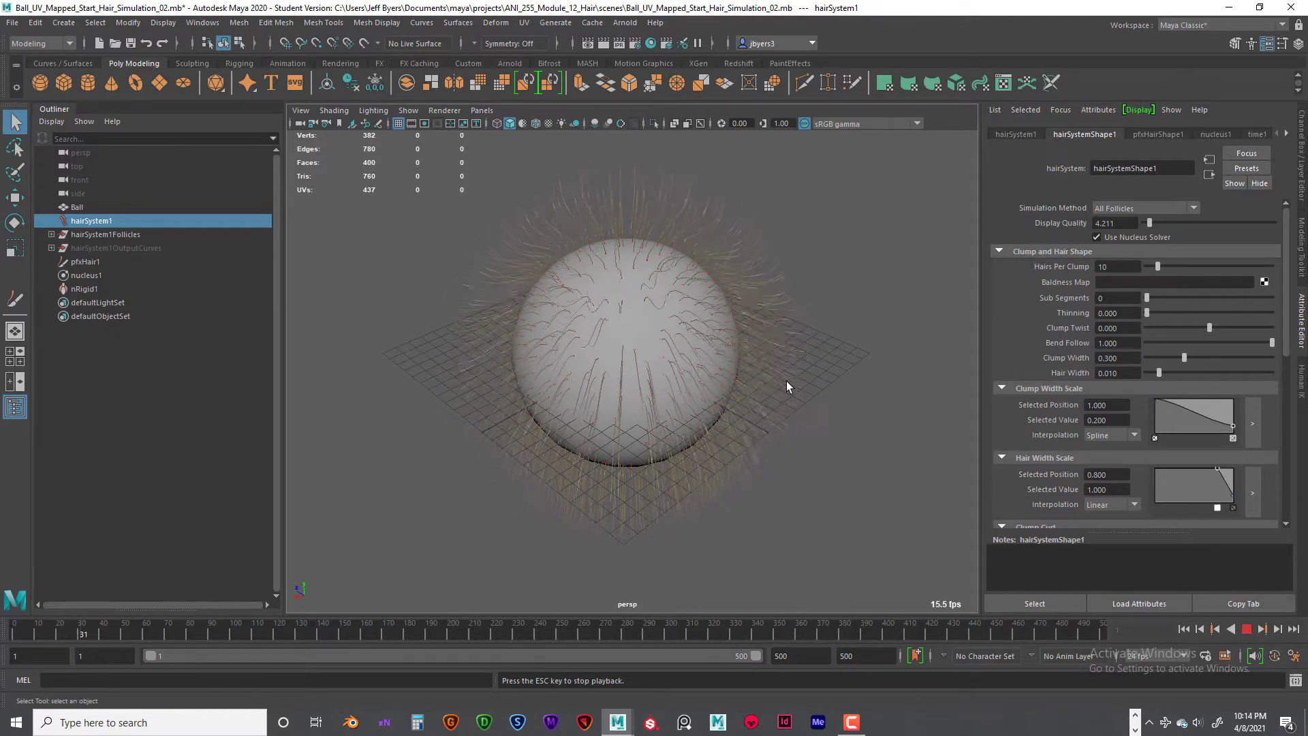
pyautogui.click(1246, 628)
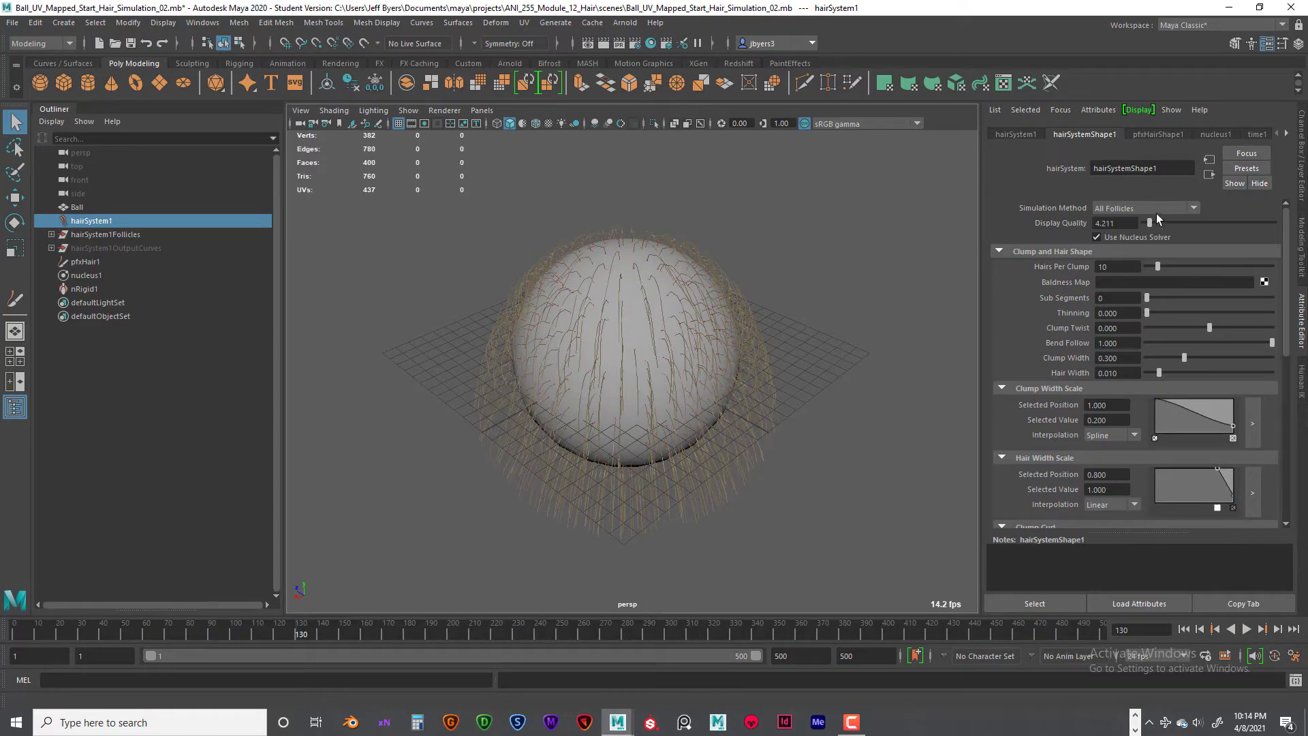
# - Inspect the hair at Display Quality 100 and reduce the hair system's Display Quality to 20.526
pyautogui.moveTo(1152, 225); pyautogui.dragTo(1277, 224)
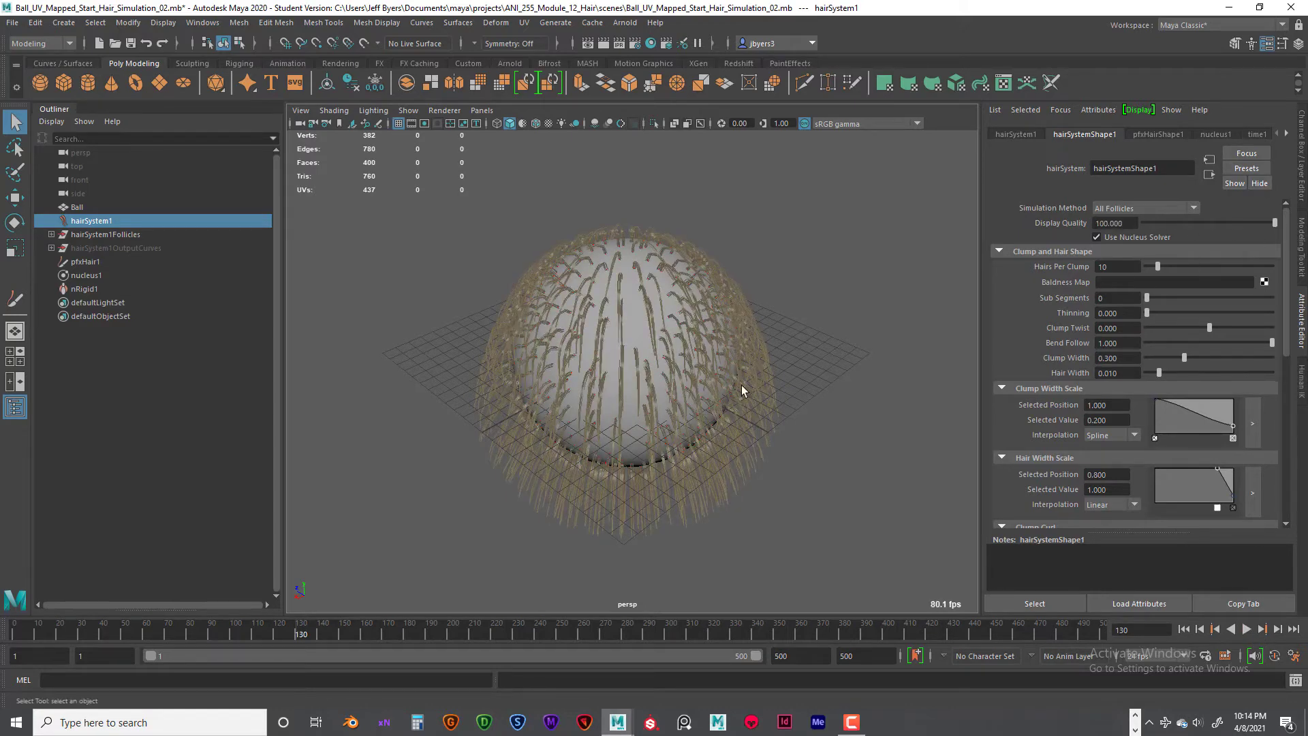
pyautogui.moveTo(774, 397)
pyautogui.keyDown('alt'); pyautogui.mouseDown()
pyautogui.moveTo(782, 383)
pyautogui.moveTo(758, 386)
pyautogui.mouseUp(); pyautogui.keyUp('alt')
pyautogui.keyDown('alt'); pyautogui.moveTo(758, 387); pyautogui.dragTo(868, 397, button='right'); pyautogui.keyUp('alt')
pyautogui.keyDown('alt'); pyautogui.moveTo(868, 396); pyautogui.dragTo(802, 379); pyautogui.keyUp('alt')
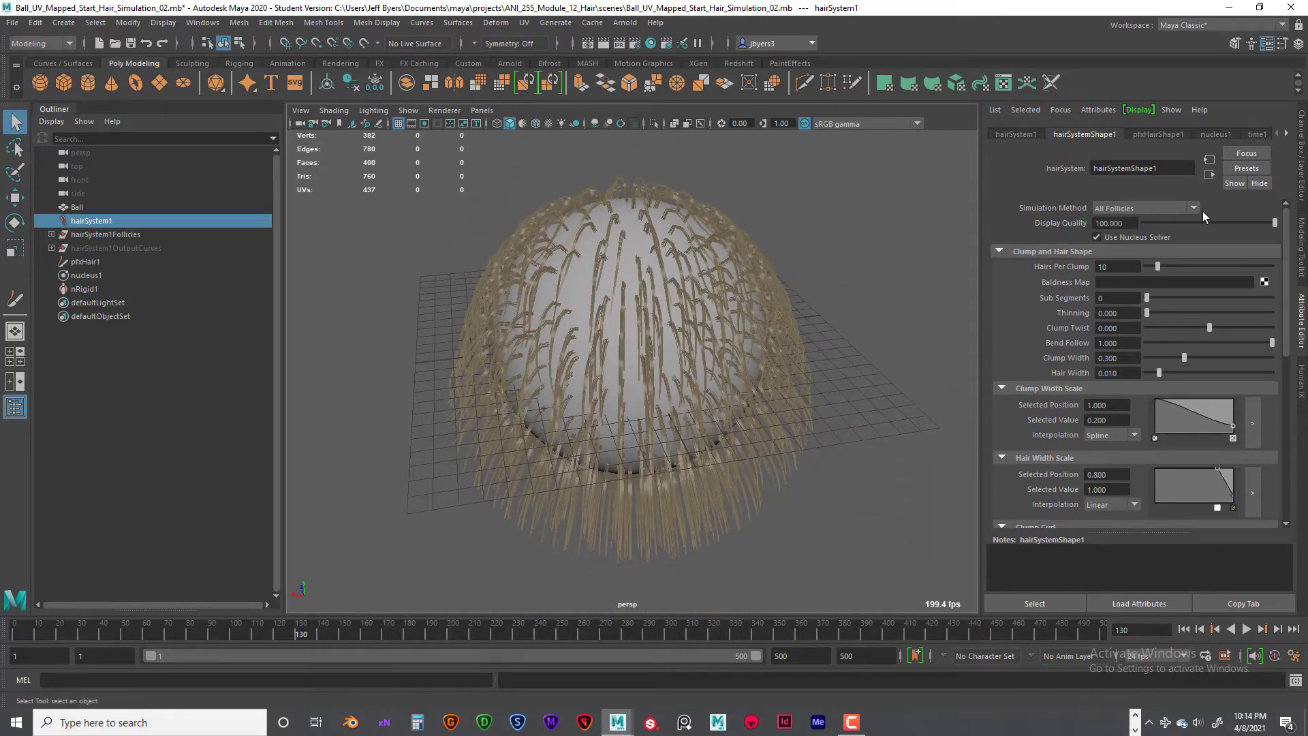
pyautogui.moveTo(1275, 229); pyautogui.dragTo(1158, 227)
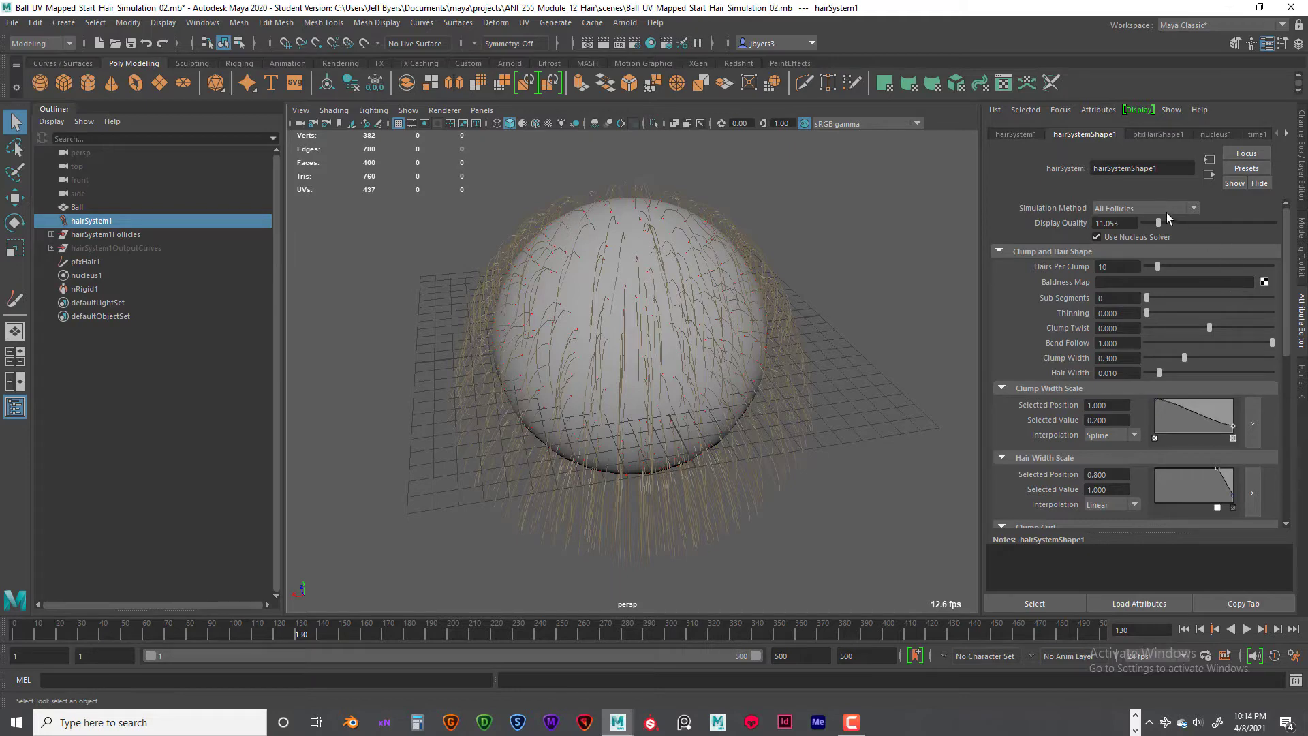
pyautogui.moveTo(1158, 227)
pyautogui.mouseDown()
pyautogui.moveTo(1207, 235)
pyautogui.moveTo(1170, 235)
pyautogui.mouseUp()
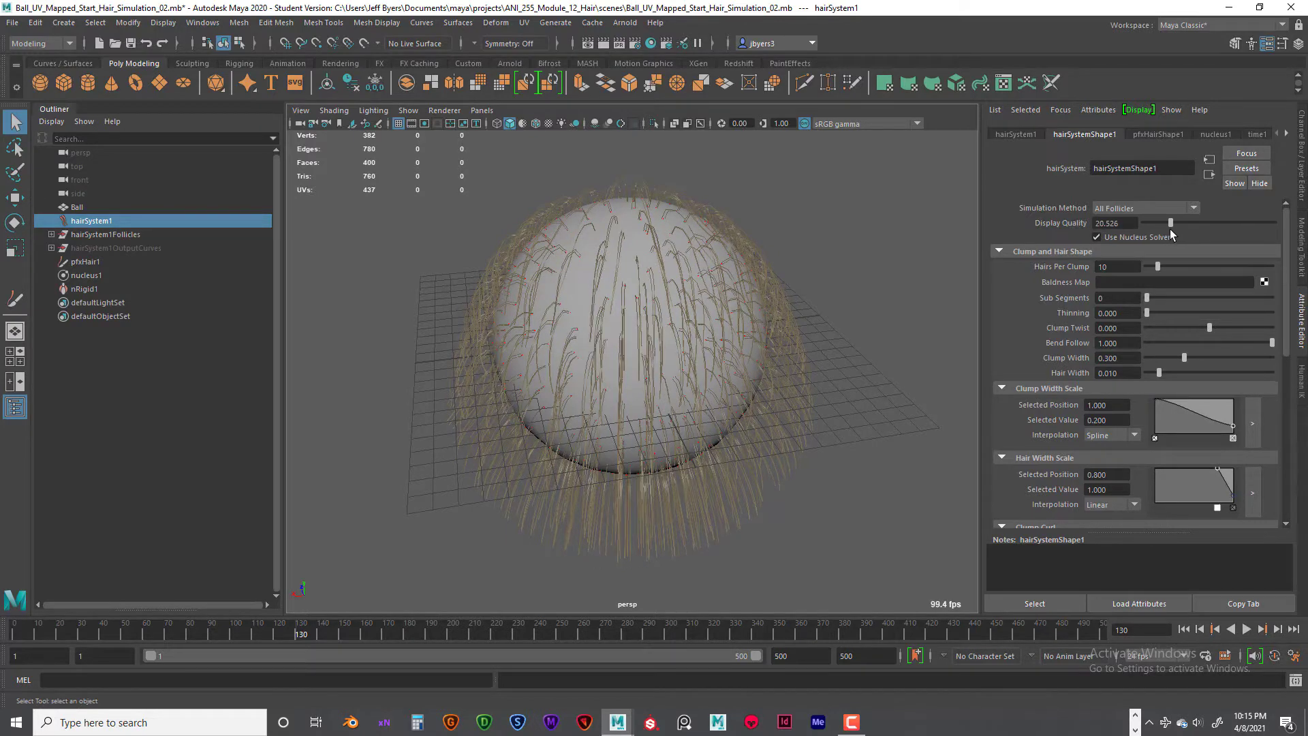
# - Select the ball and open the option settings of nHair's Paint Hair Follicles tool
pyautogui.keyDown('alt'); pyautogui.moveTo(815, 204); pyautogui.dragTo(821, 219); pyautogui.keyUp('alt')
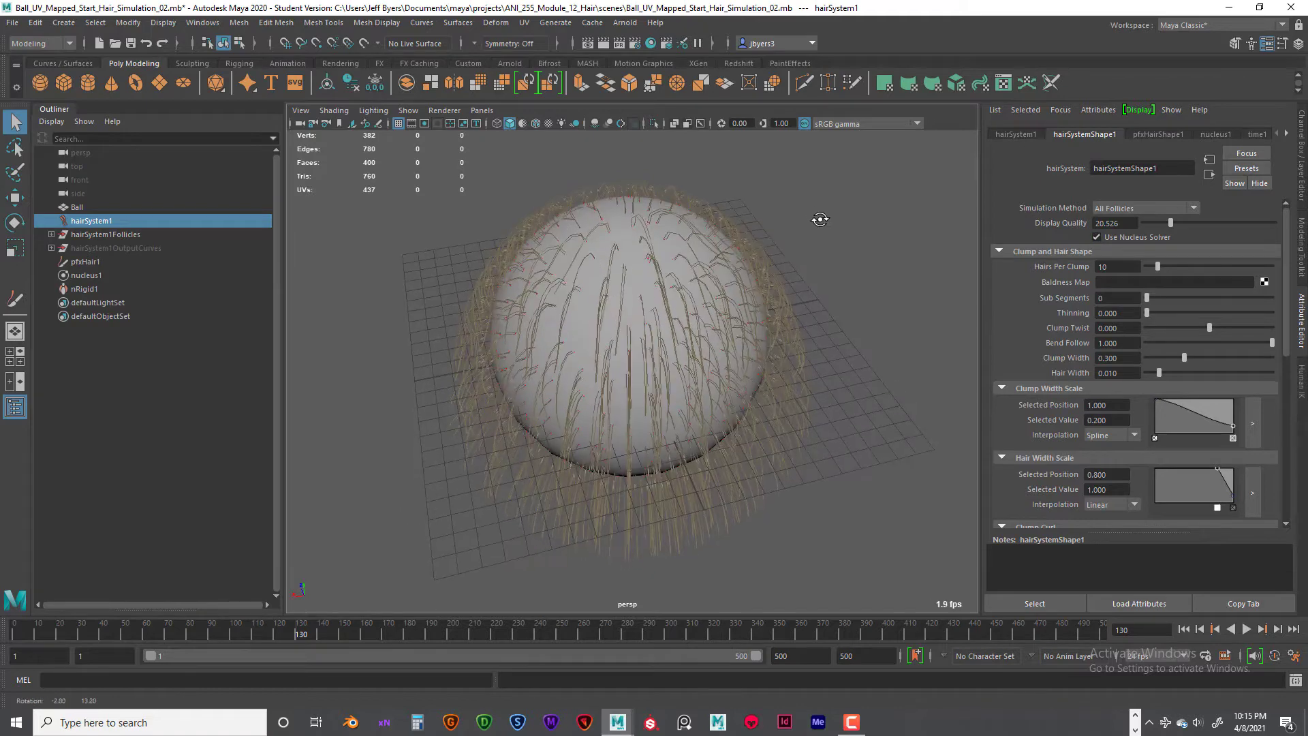
pyautogui.keyDown('alt'); pyautogui.moveTo(667, 281); pyautogui.dragTo(658, 248); pyautogui.keyUp('alt')
pyautogui.click(626, 248)
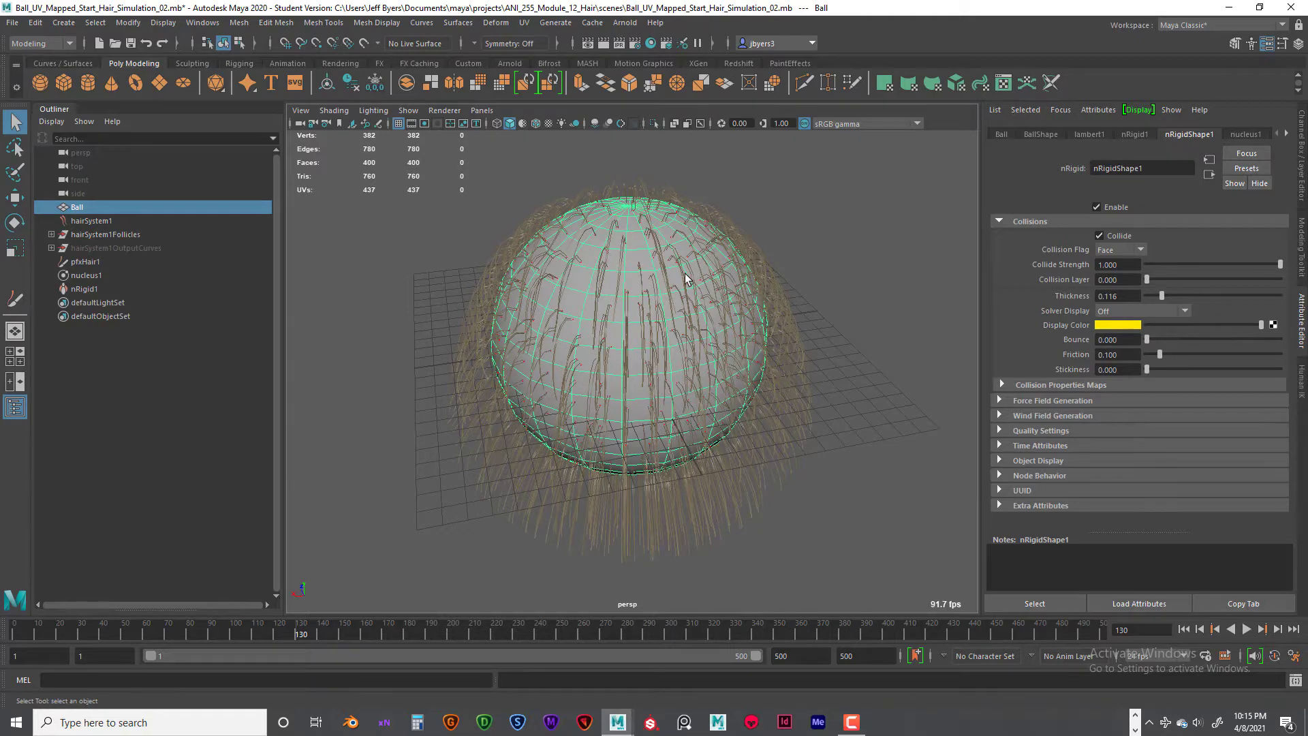
pyautogui.press('space')
pyautogui.click(587, 350)
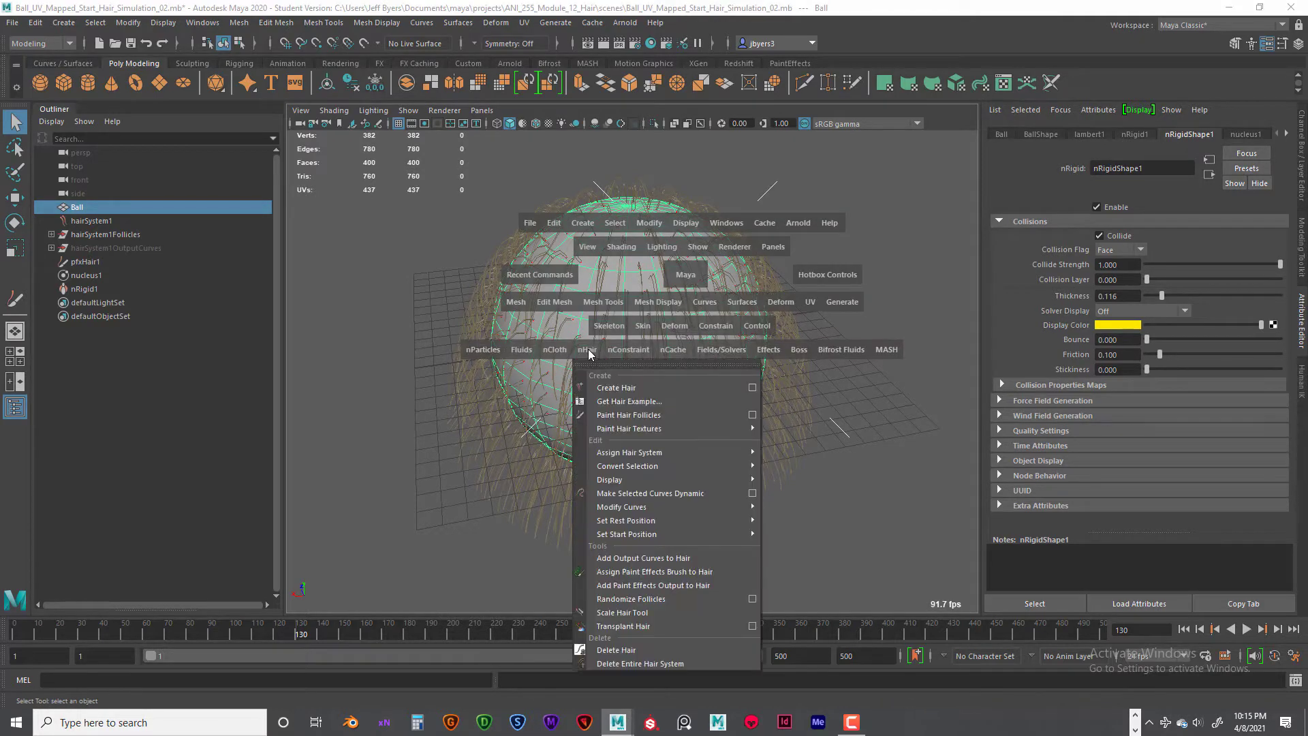
pyautogui.click(752, 415)
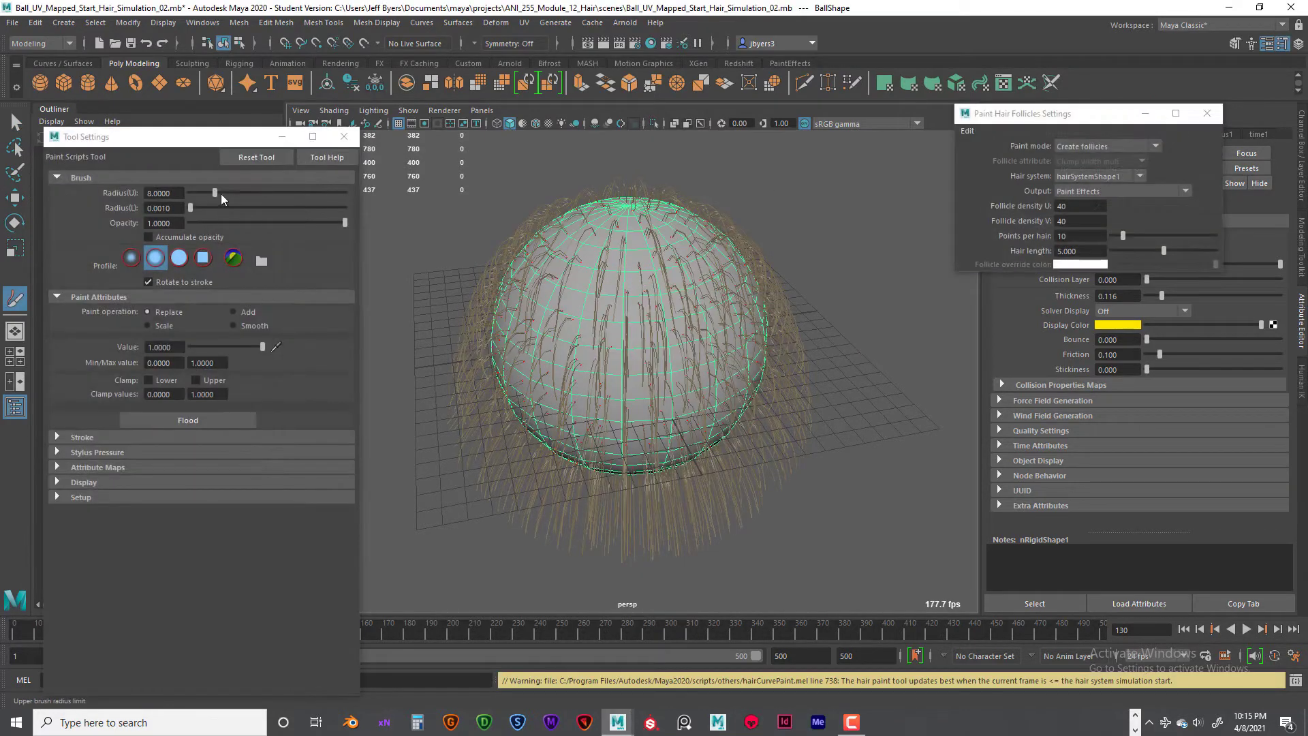
# - Use the Create follicles paint mode with a follicle density of 40 in U and V, and return to frame 1
pyautogui.click(1111, 149)
pyautogui.click(1081, 161)
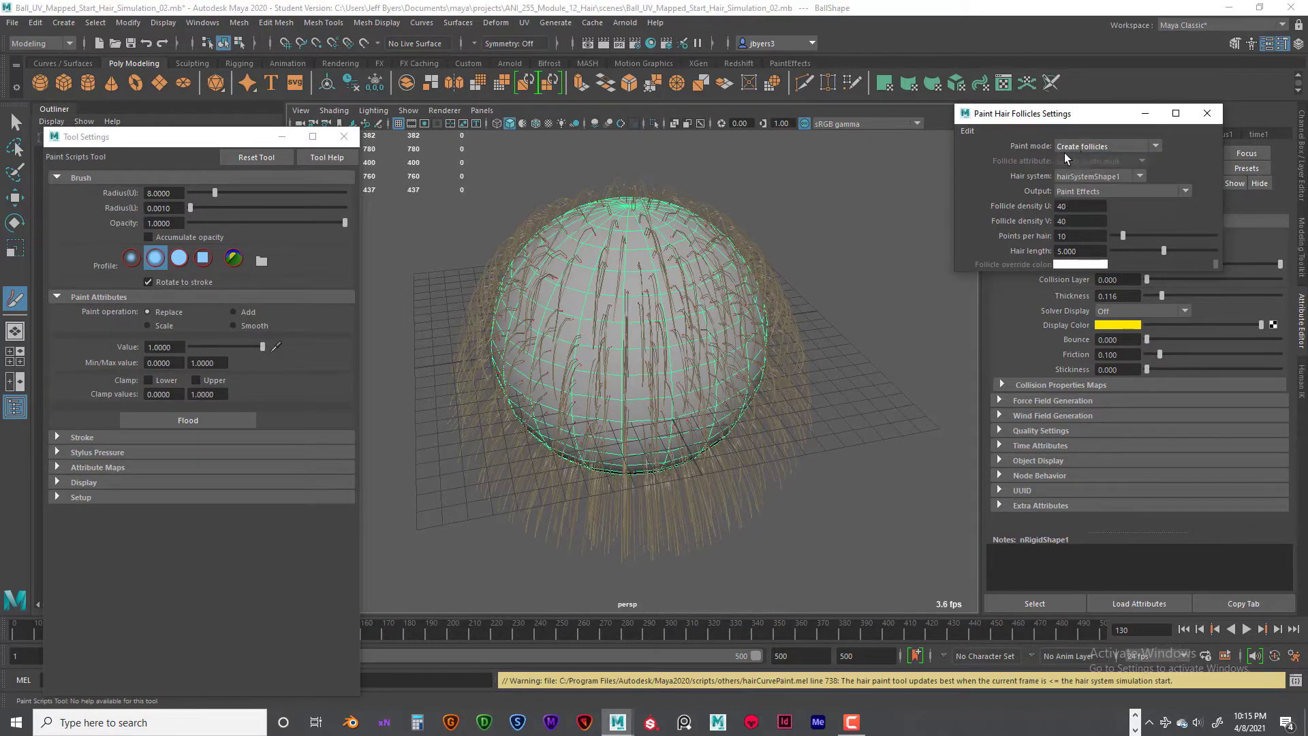
pyautogui.moveTo(1088, 210); pyautogui.dragTo(1057, 208)
pyautogui.press('Tab')
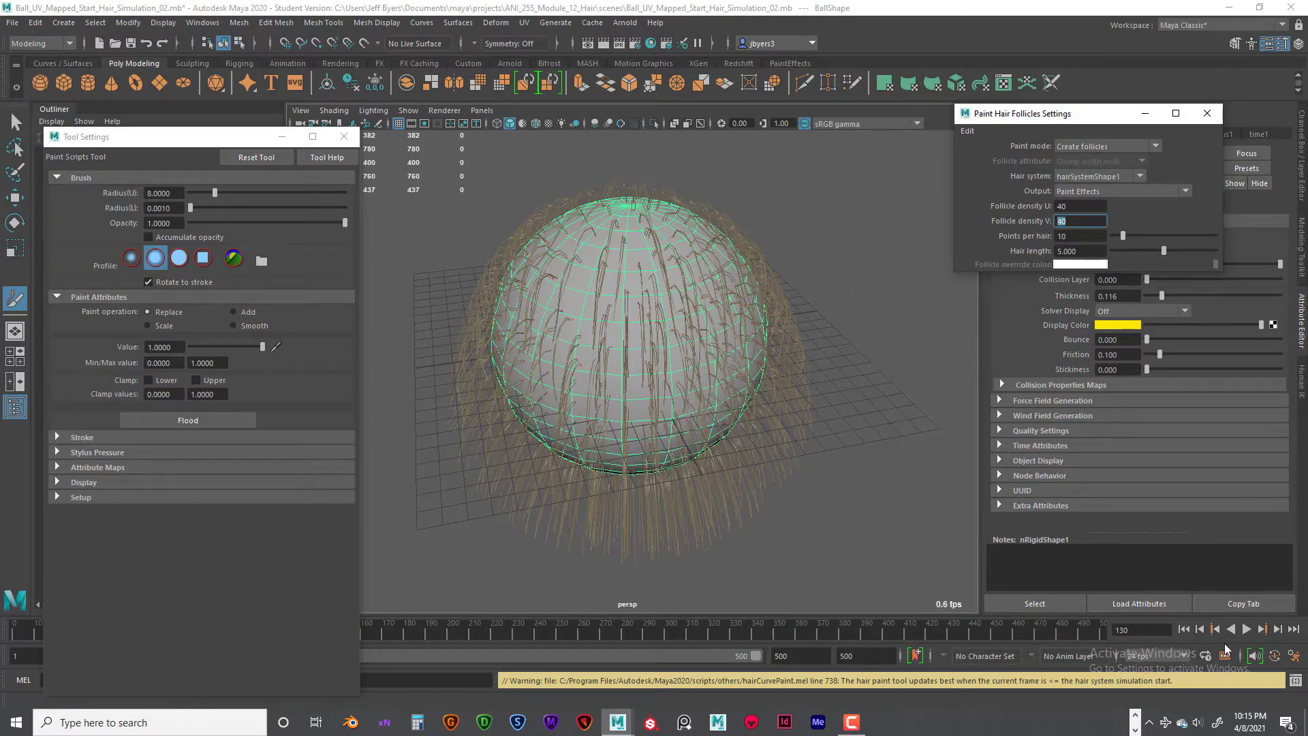
pyautogui.click(1183, 630)
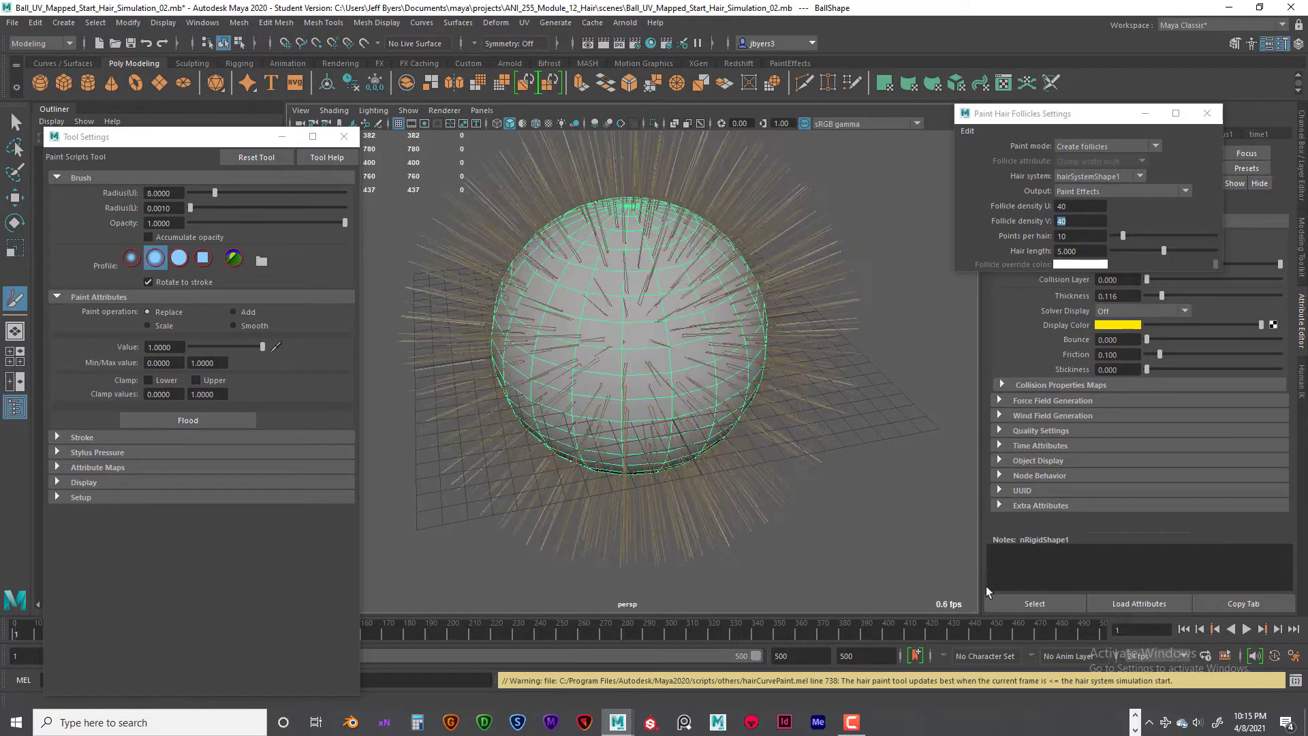
# - Paint additional hair follicles over all sides of the ball and leave the paint tool
pyautogui.moveTo(599, 307); pyautogui.dragTo(639, 290)
pyautogui.moveTo(671, 342)
pyautogui.keyDown('alt'); pyautogui.mouseDown()
pyautogui.moveTo(674, 310)
pyautogui.moveTo(635, 316)
pyautogui.moveTo(692, 327)
pyautogui.moveTo(674, 341)
pyautogui.moveTo(674, 320)
pyautogui.moveTo(671, 357)
pyautogui.moveTo(721, 373)
pyautogui.mouseUp(); pyautogui.keyUp('alt')
pyautogui.keyDown('alt'); pyautogui.moveTo(643, 331); pyautogui.dragTo(635, 376); pyautogui.keyUp('alt')
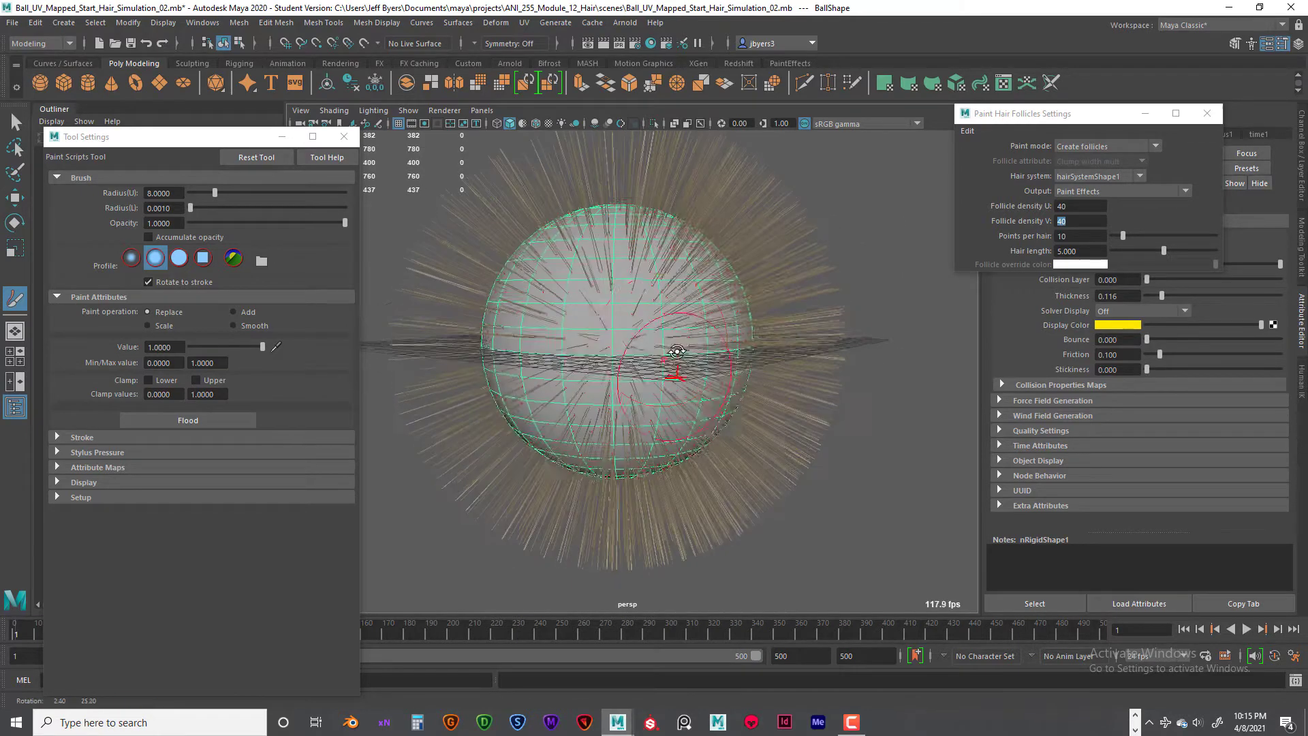
pyautogui.moveTo(657, 323)
pyautogui.keyDown('alt'); pyautogui.mouseDown()
pyautogui.moveTo(641, 266)
pyautogui.moveTo(645, 337)
pyautogui.moveTo(709, 345)
pyautogui.moveTo(624, 338)
pyautogui.moveTo(672, 351)
pyautogui.moveTo(620, 359)
pyautogui.moveTo(627, 337)
pyautogui.mouseUp(); pyautogui.keyUp('alt')
pyautogui.moveTo(653, 287)
pyautogui.keyDown('alt'); pyautogui.mouseDown()
pyautogui.moveTo(651, 341)
pyautogui.moveTo(622, 374)
pyautogui.moveTo(669, 346)
pyautogui.moveTo(613, 385)
pyautogui.moveTo(655, 356)
pyautogui.moveTo(622, 323)
pyautogui.moveTo(613, 332)
pyautogui.moveTo(647, 292)
pyautogui.moveTo(692, 341)
pyautogui.moveTo(662, 364)
pyautogui.moveTo(667, 340)
pyautogui.moveTo(694, 331)
pyautogui.moveTo(653, 329)
pyautogui.moveTo(680, 315)
pyautogui.mouseUp(); pyautogui.keyUp('alt')
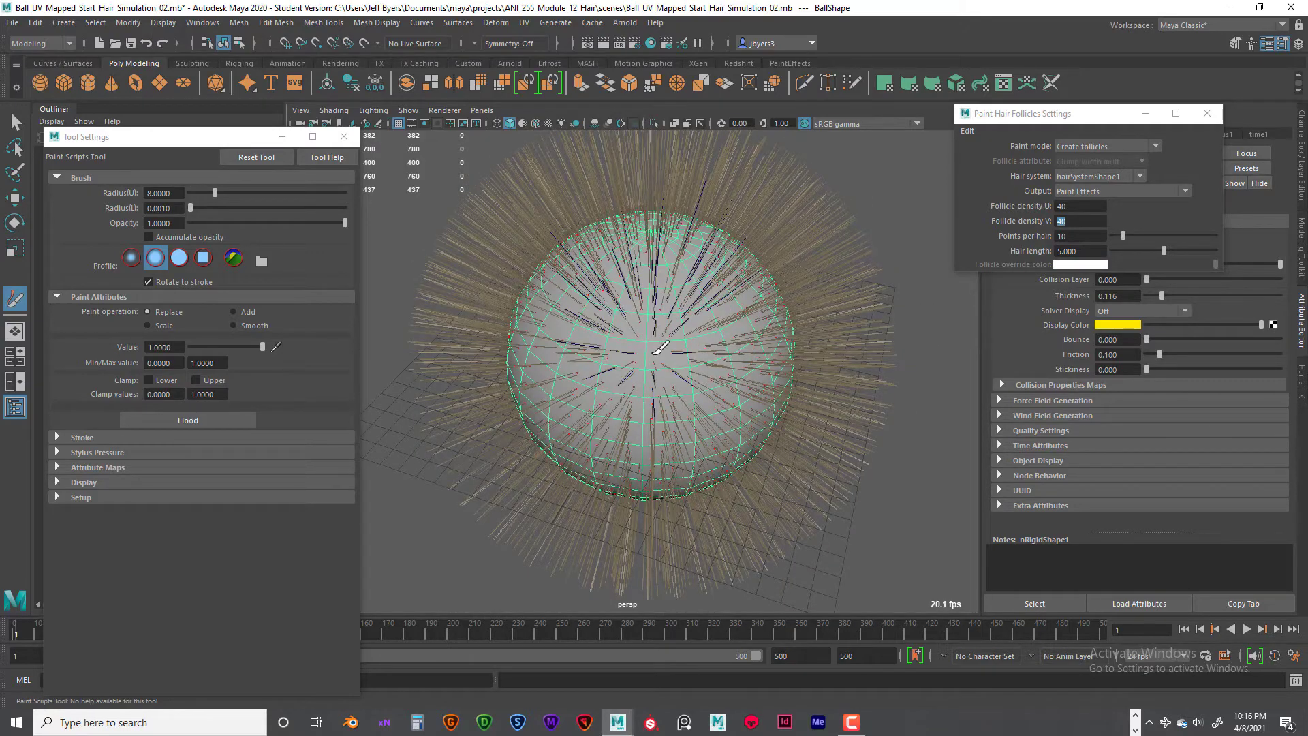
pyautogui.moveTo(688, 370)
pyautogui.keyDown('alt'); pyautogui.mouseDown()
pyautogui.moveTo(667, 320)
pyautogui.moveTo(688, 312)
pyautogui.moveTo(679, 336)
pyautogui.mouseUp(); pyautogui.keyUp('alt')
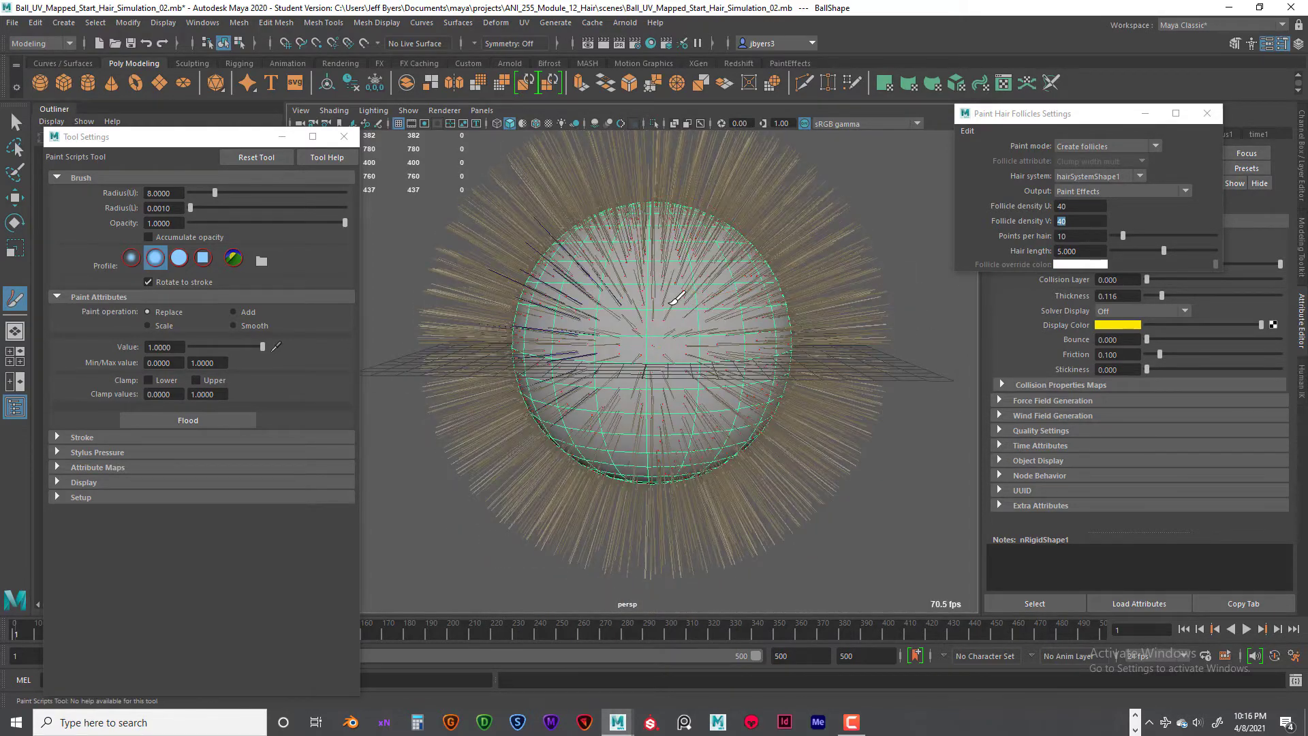
pyautogui.moveTo(668, 292)
pyautogui.keyDown('alt'); pyautogui.mouseDown()
pyautogui.moveTo(709, 329)
pyautogui.moveTo(700, 350)
pyautogui.moveTo(695, 307)
pyautogui.moveTo(716, 340)
pyautogui.moveTo(637, 280)
pyautogui.mouseUp(); pyautogui.keyUp('alt')
pyautogui.moveTo(656, 328)
pyautogui.keyDown('alt'); pyautogui.mouseDown()
pyautogui.moveTo(590, 333)
pyautogui.moveTo(665, 344)
pyautogui.moveTo(647, 370)
pyautogui.moveTo(666, 334)
pyautogui.mouseUp(); pyautogui.keyUp('alt')
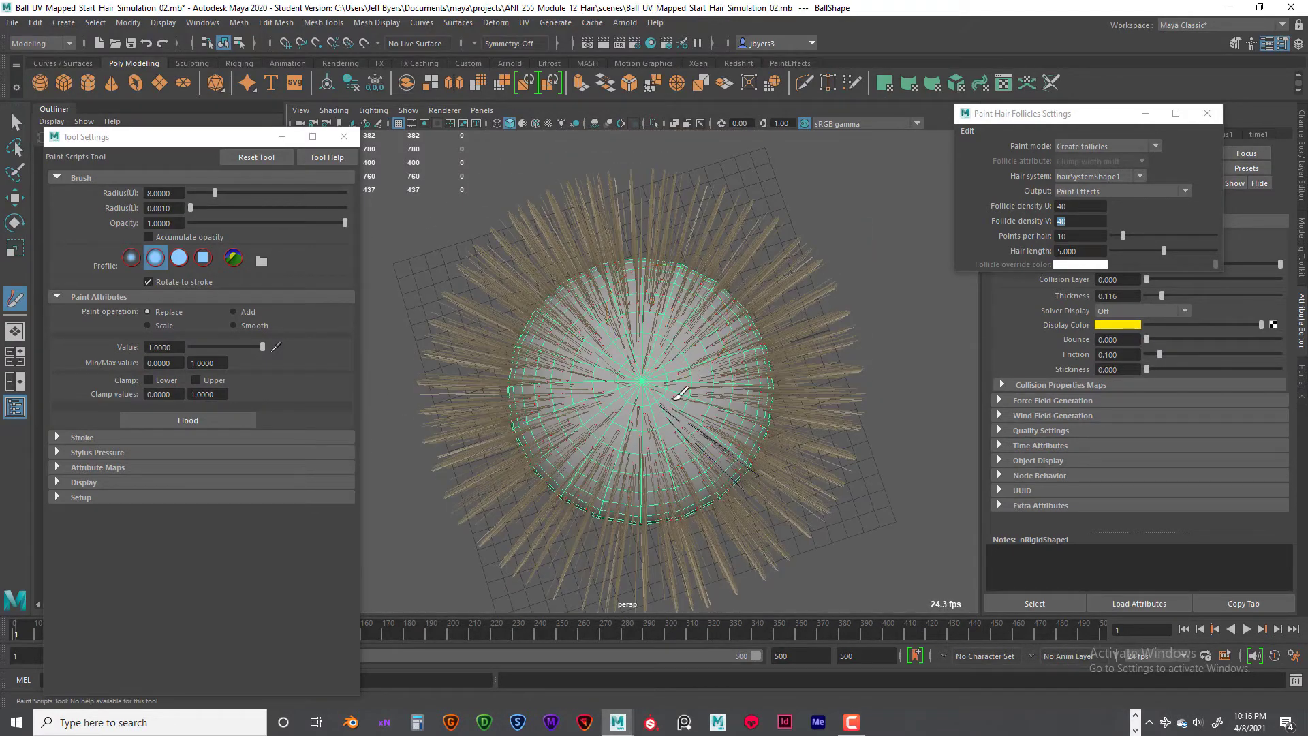
pyautogui.keyDown('alt'); pyautogui.moveTo(709, 386); pyautogui.dragTo(556, 310); pyautogui.keyUp('alt')
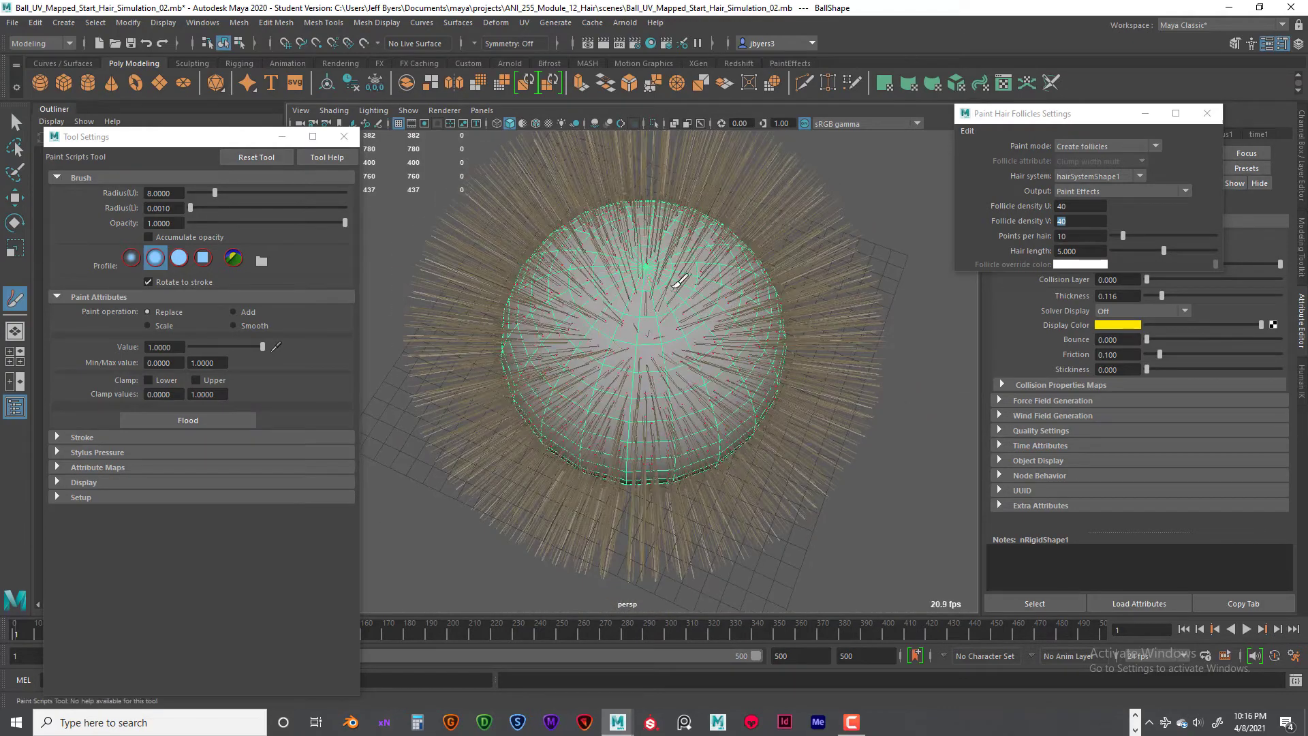
pyautogui.moveTo(654, 327)
pyautogui.keyDown('alt'); pyautogui.mouseDown()
pyautogui.moveTo(702, 347)
pyautogui.moveTo(633, 258)
pyautogui.moveTo(657, 320)
pyautogui.mouseUp(); pyautogui.keyUp('alt')
pyautogui.moveTo(663, 365)
pyautogui.keyDown('alt'); pyautogui.mouseDown()
pyautogui.moveTo(606, 353)
pyautogui.moveTo(668, 353)
pyautogui.moveTo(627, 371)
pyautogui.moveTo(644, 392)
pyautogui.mouseUp(); pyautogui.keyUp('alt')
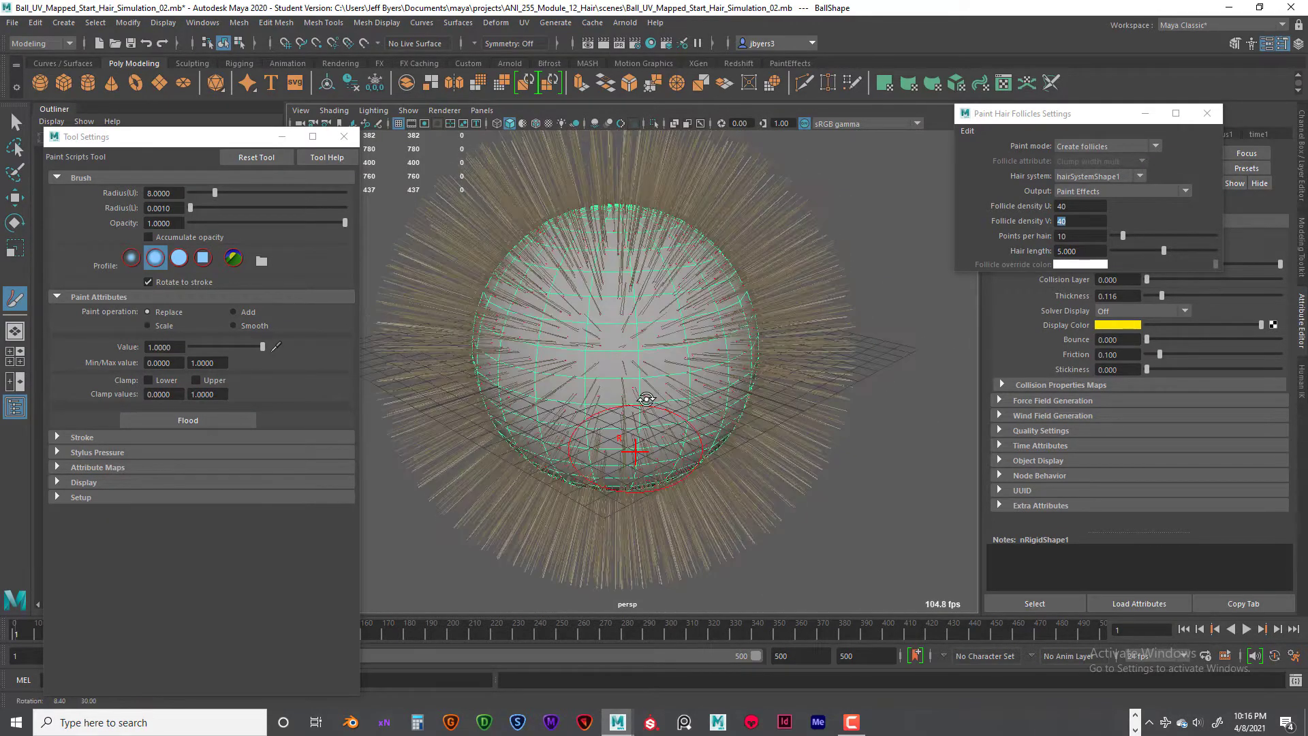
pyautogui.press('q')
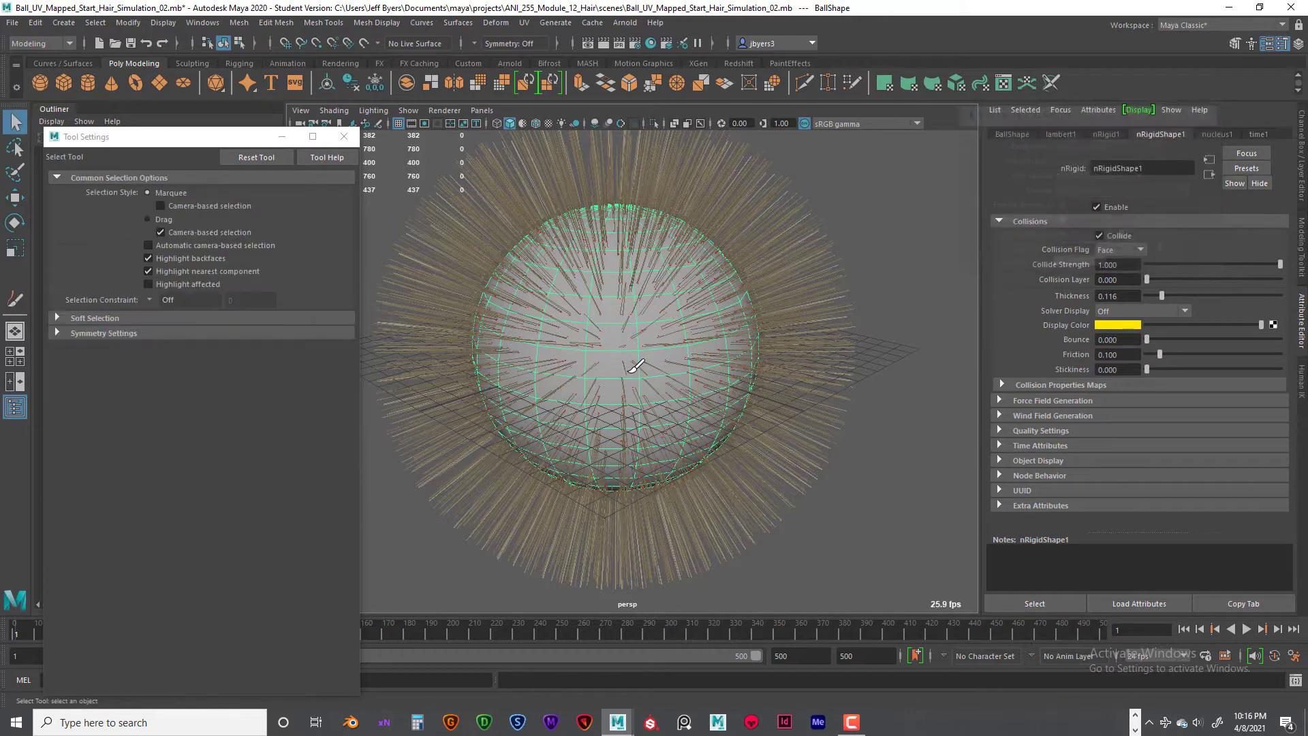
# - Close the paint tool's settings and select hairSystem1, with the whole haired ball in view
pyautogui.click(344, 136)
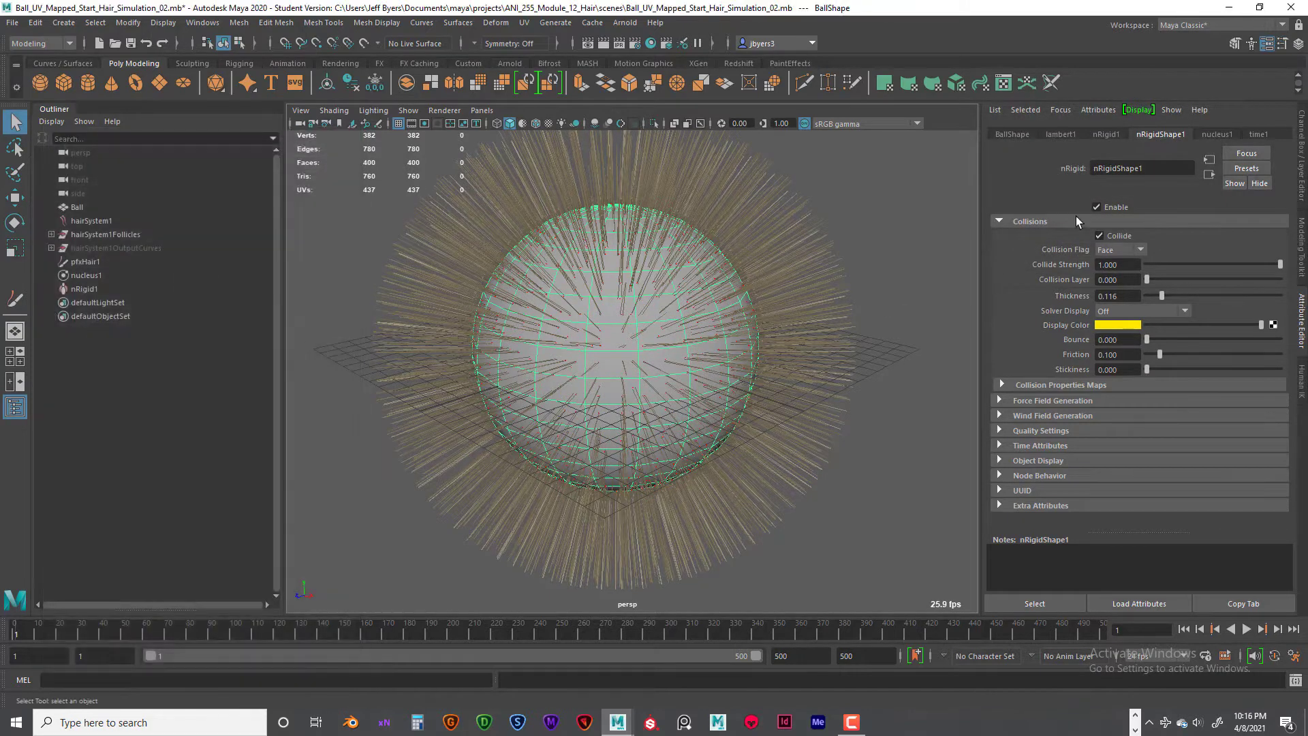
pyautogui.click(91, 220)
pyautogui.keyDown('alt'); pyautogui.moveTo(751, 394); pyautogui.dragTo(738, 391, button='middle'); pyautogui.keyUp('alt')
pyautogui.keyDown('alt'); pyautogui.moveTo(739, 392); pyautogui.dragTo(640, 392, button='right'); pyautogui.keyUp('alt')
# - Save the scene under the new file name Ball_UV_Mapped_Start_Hair_Simulation_03
pyautogui.click(14, 23)
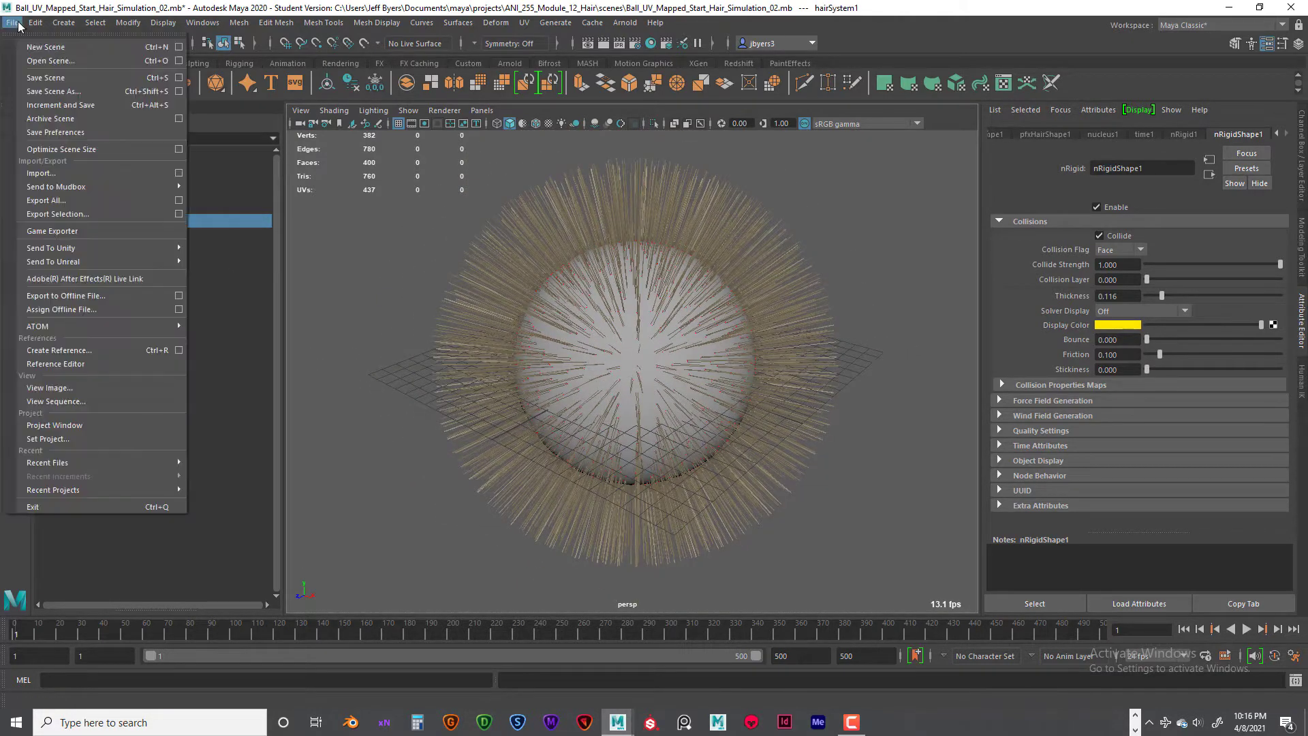
pyautogui.click(54, 96)
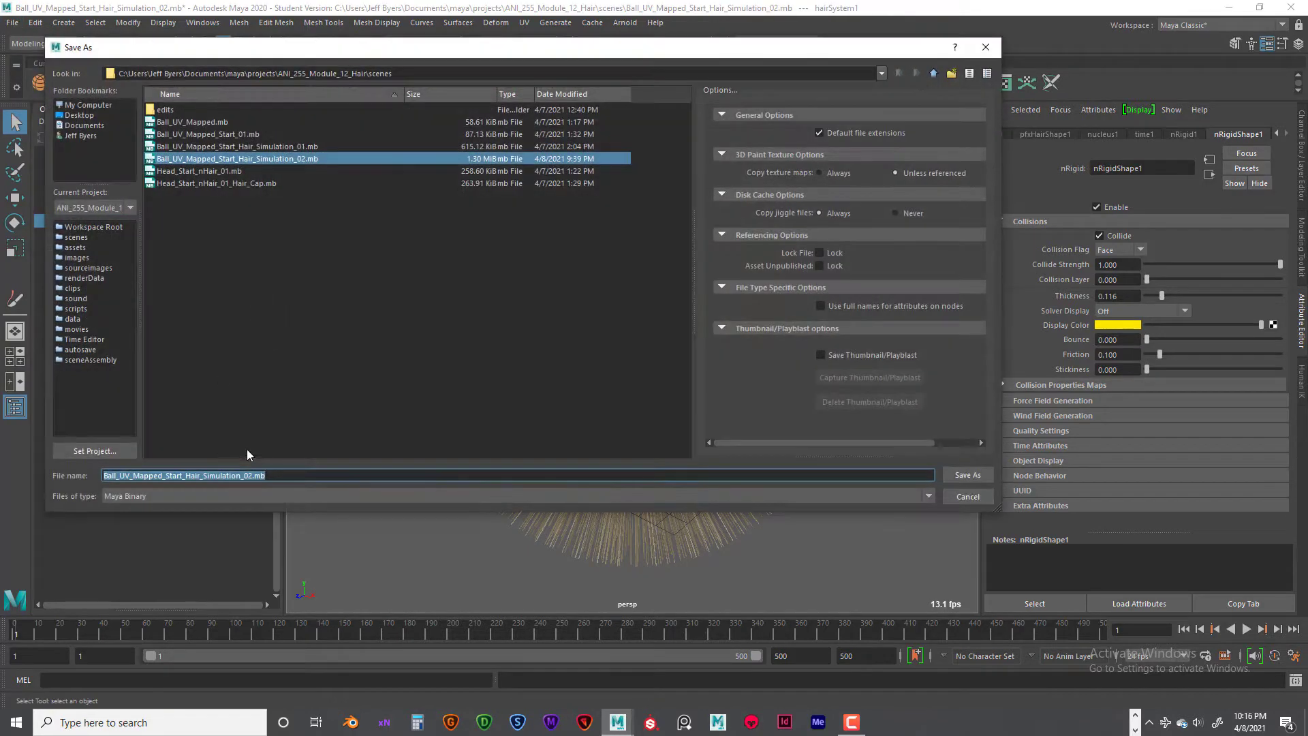
pyautogui.click(250, 476)
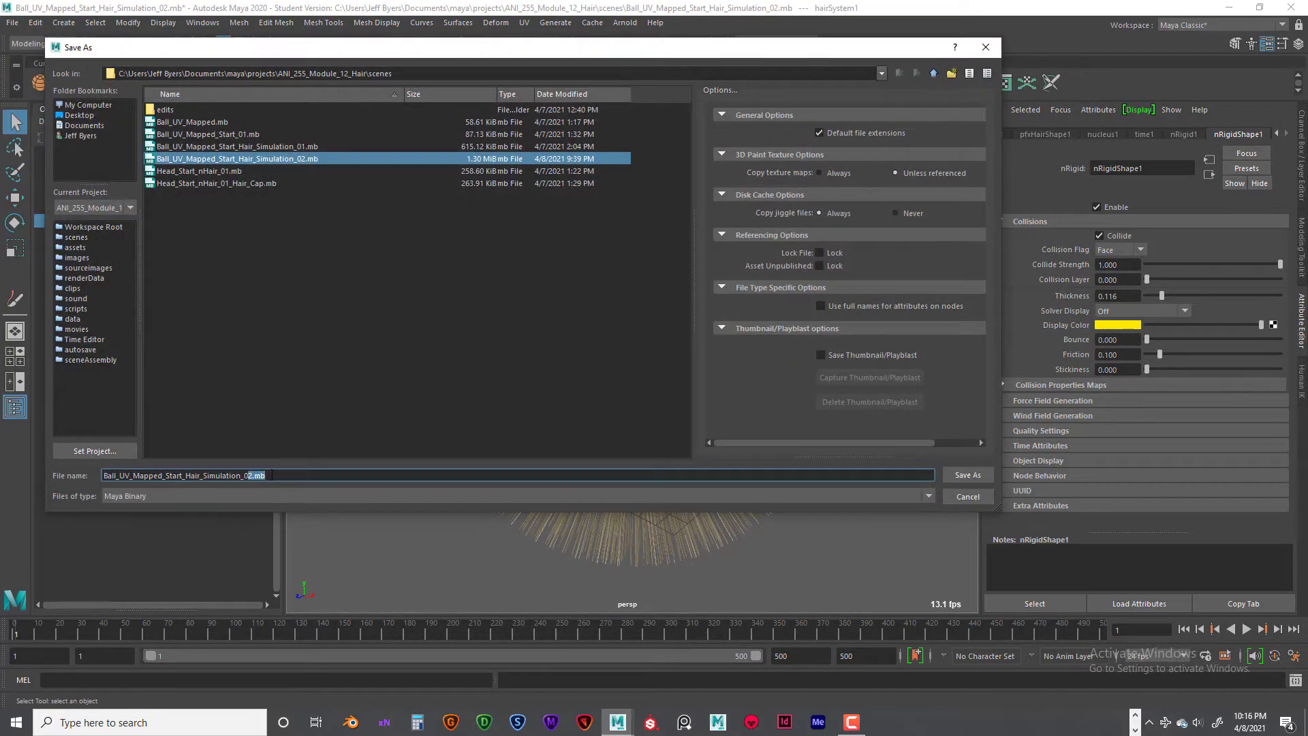
pyautogui.write('3')
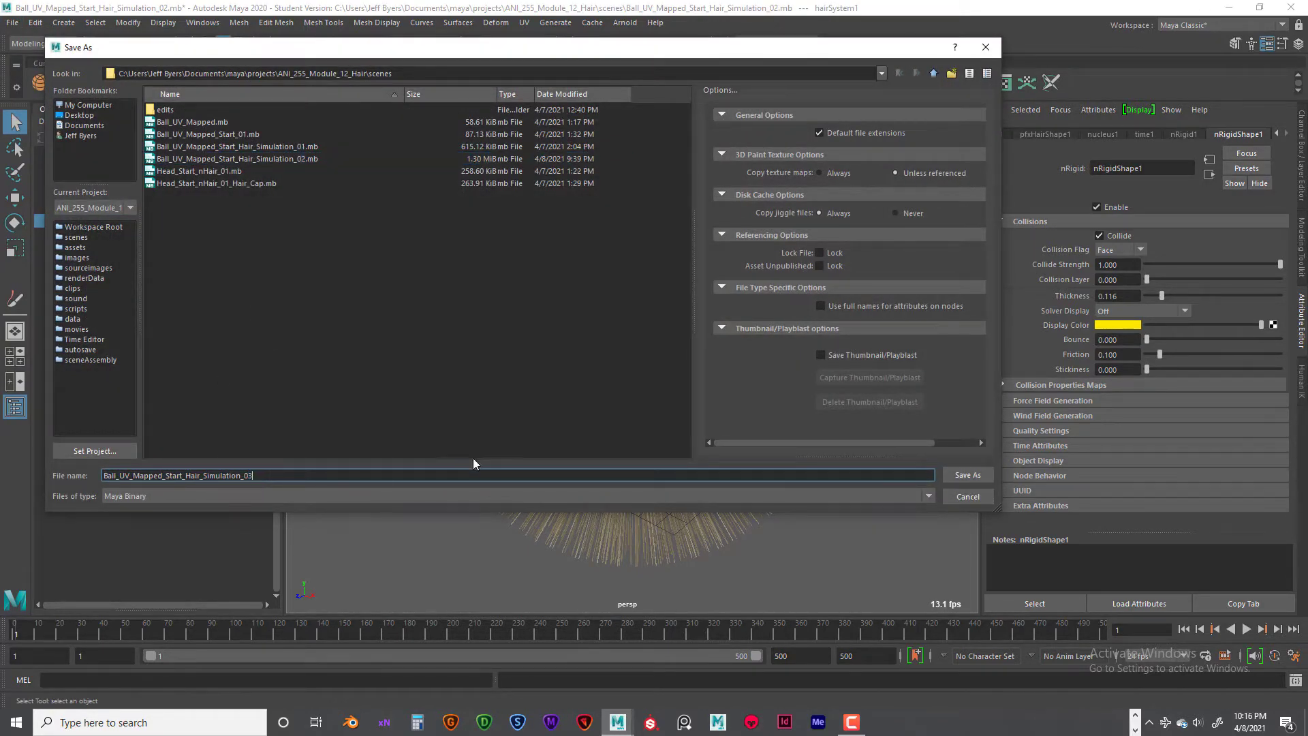
pyautogui.click(953, 475)
pyautogui.click(625, 372)
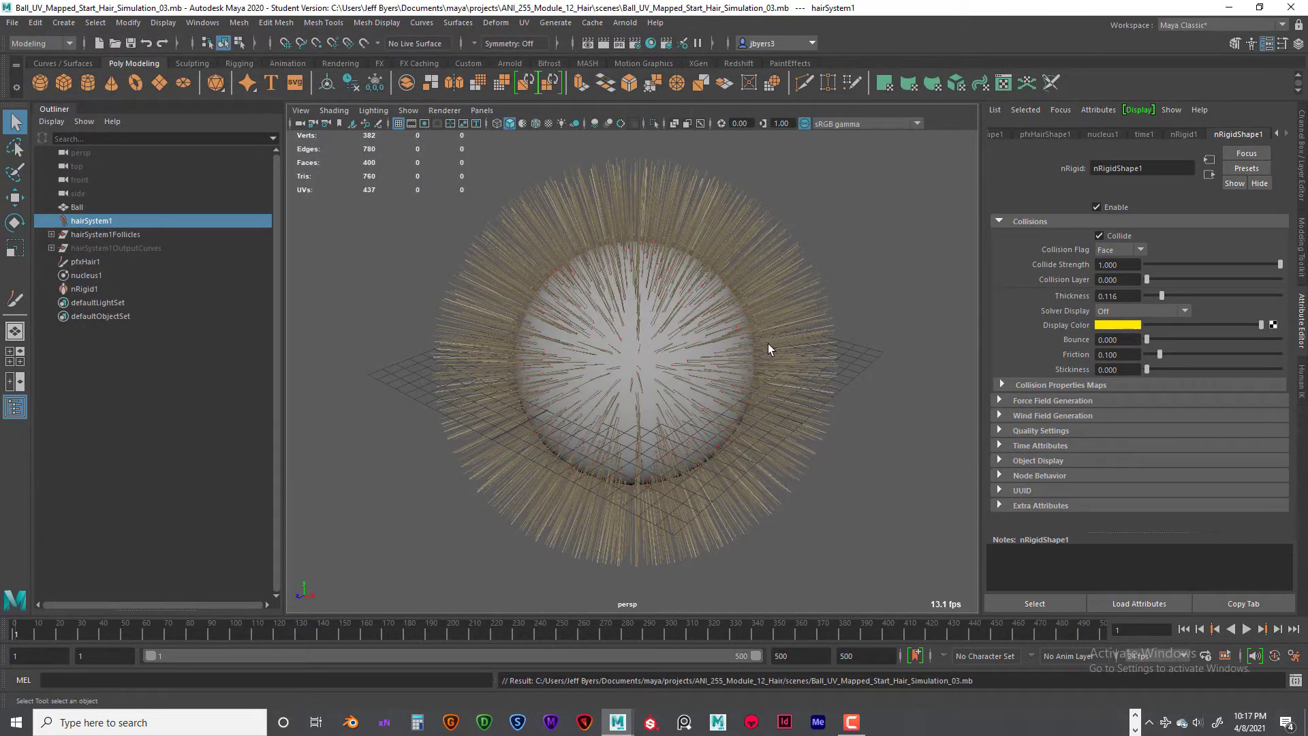
# - Bring up the attributes of hairSystemShape1 and choose All Follicles as the simulation method
pyautogui.keyDown('alt'); pyautogui.moveTo(767, 344); pyautogui.dragTo(791, 325); pyautogui.keyUp('alt')
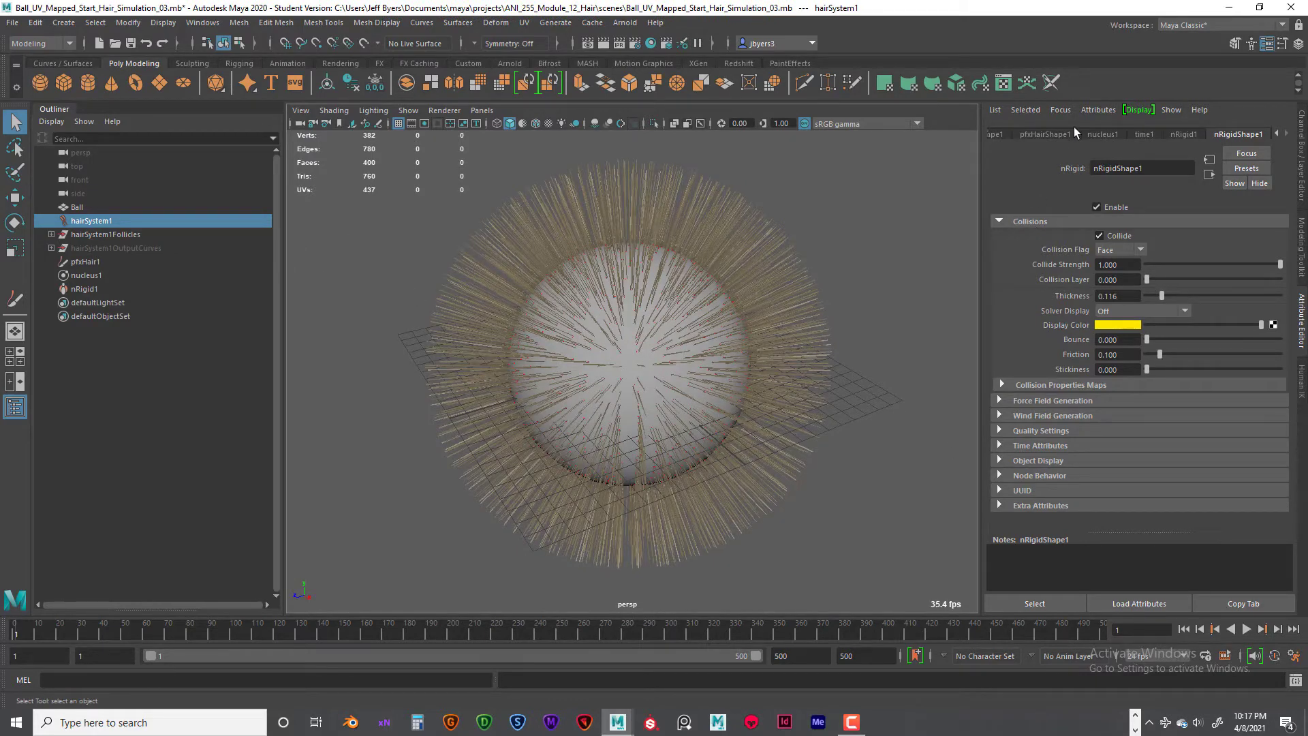
pyautogui.click(1045, 135)
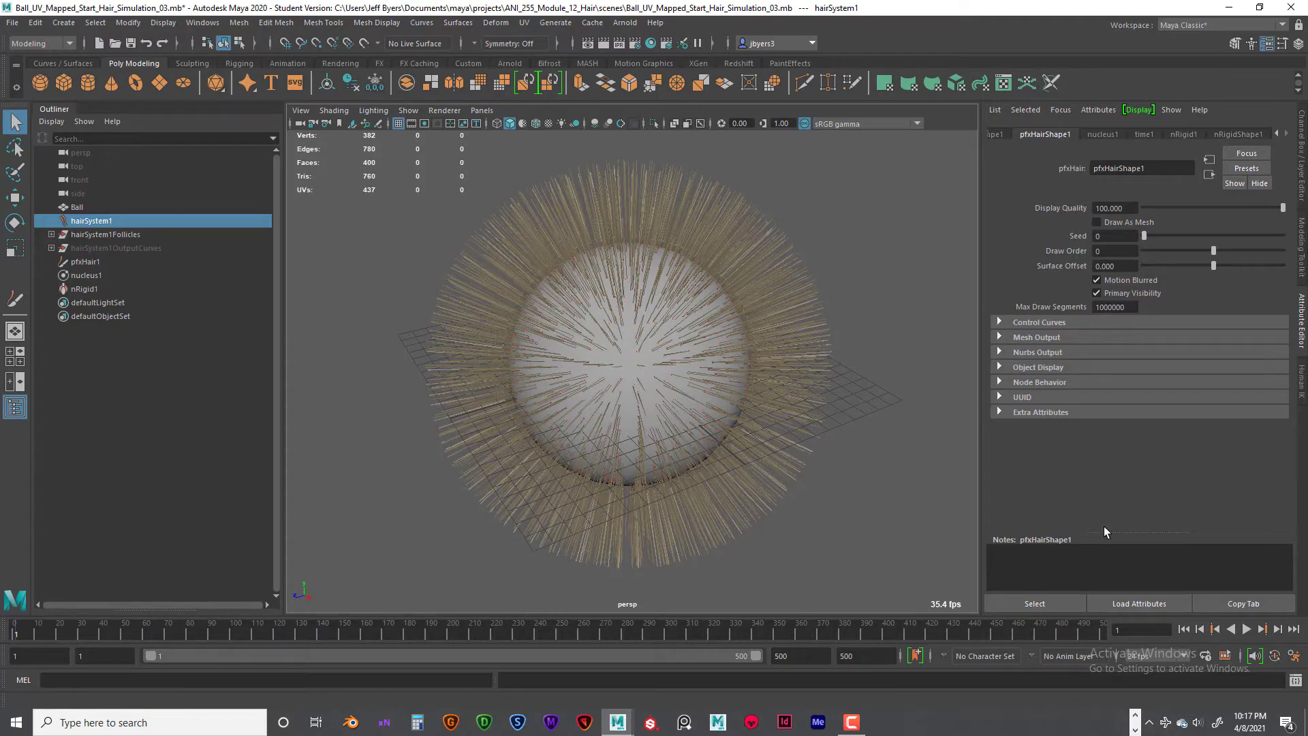
pyautogui.click(1277, 134)
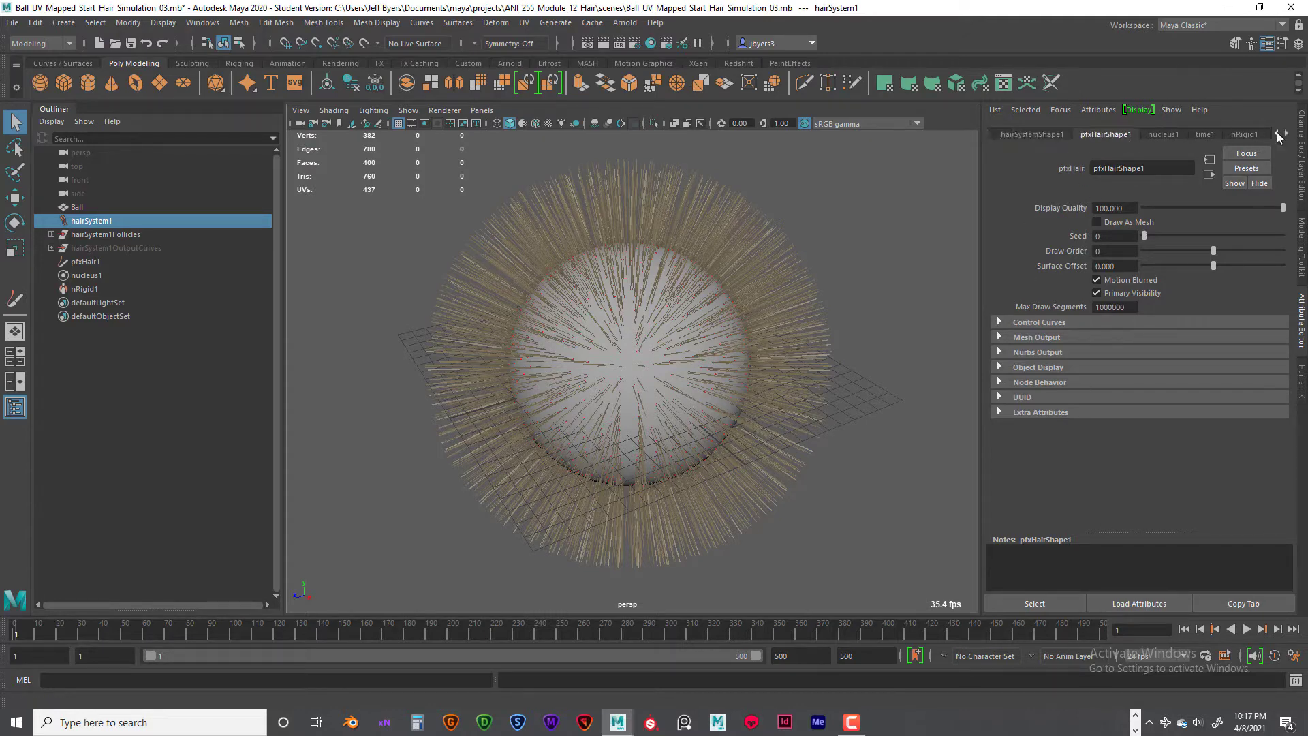
pyautogui.click(1032, 134)
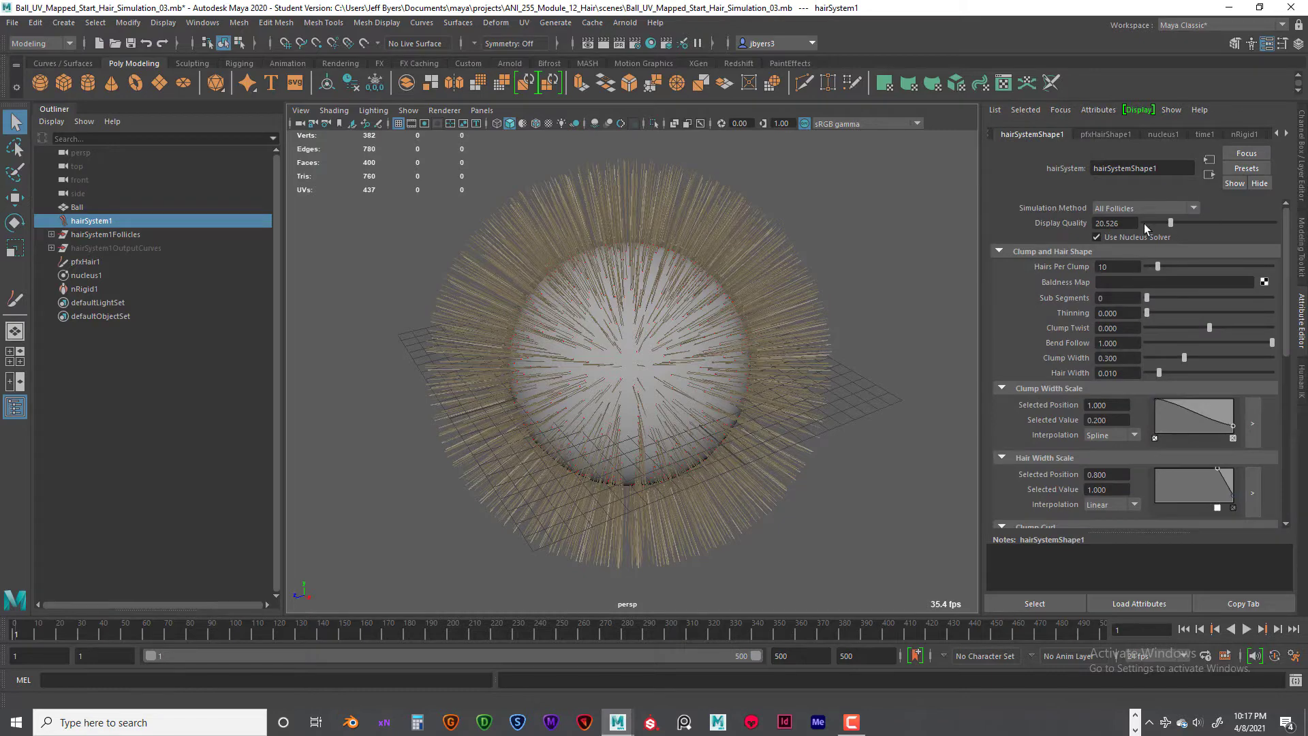
pyautogui.click(1276, 135)
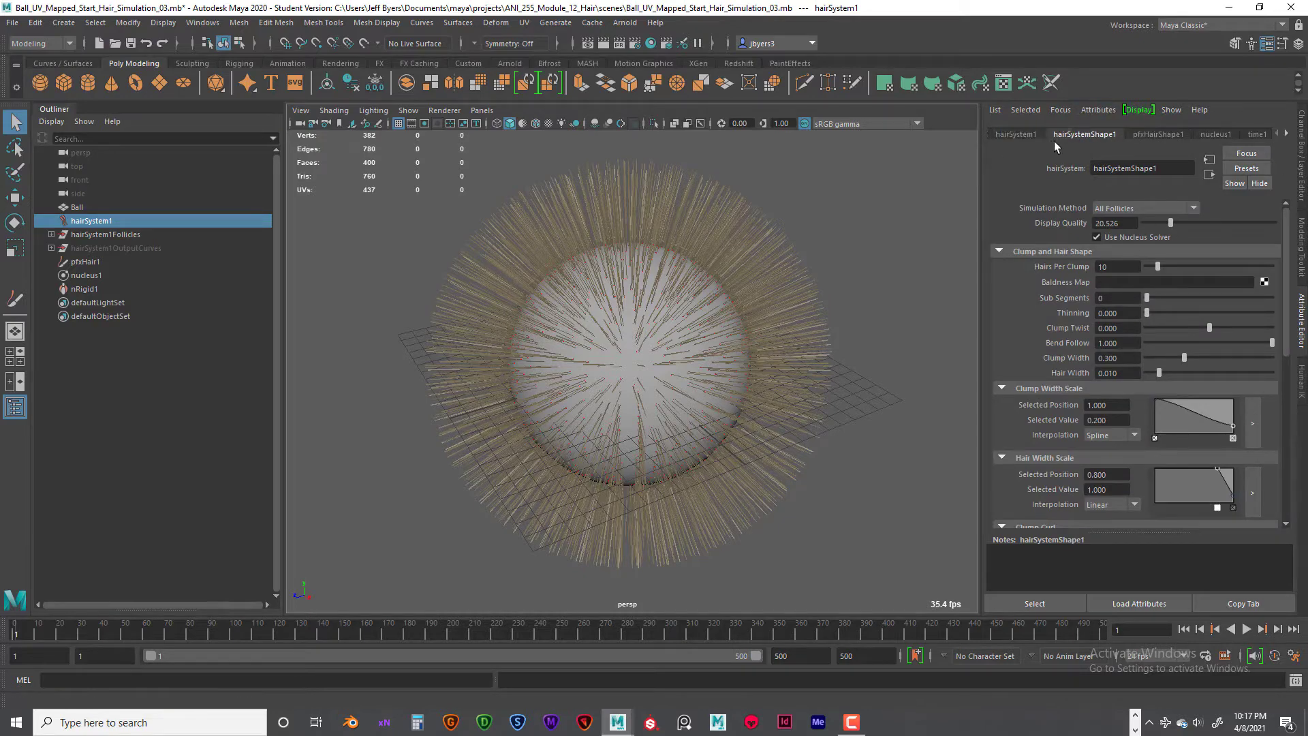
pyautogui.click(1116, 211)
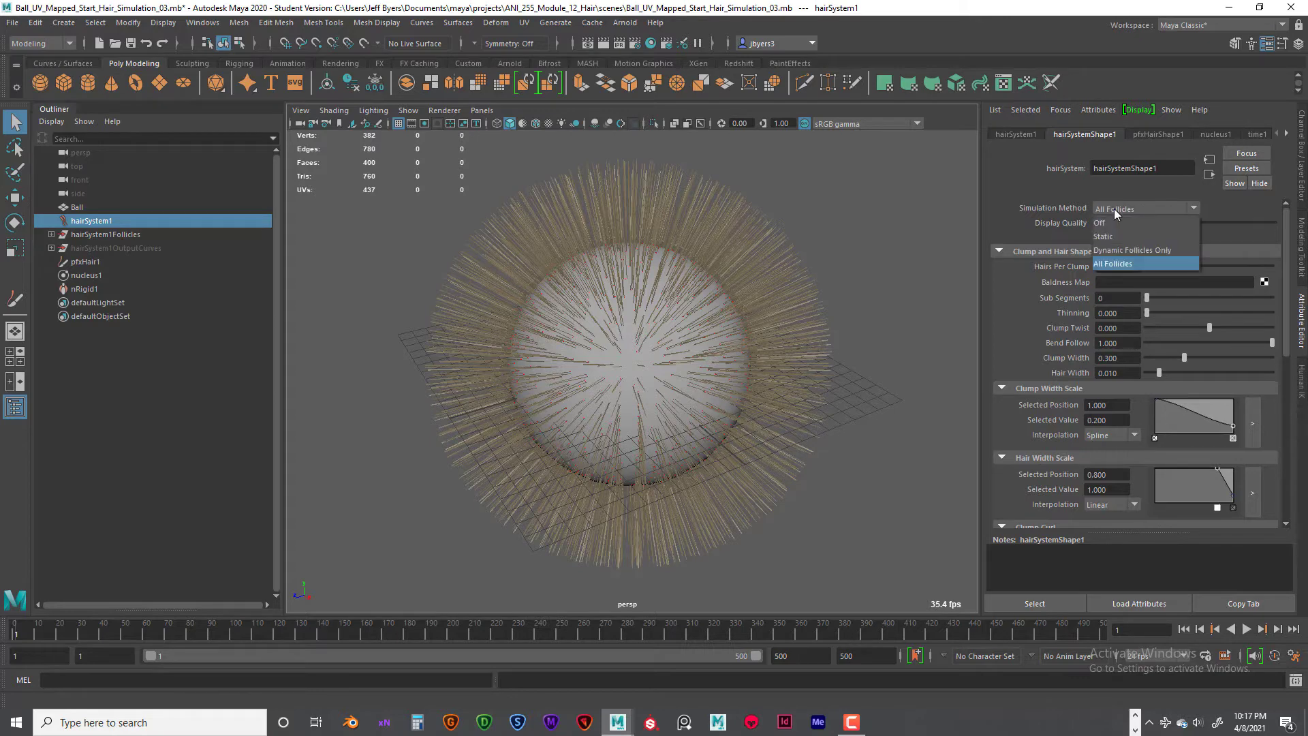
pyautogui.click(1116, 265)
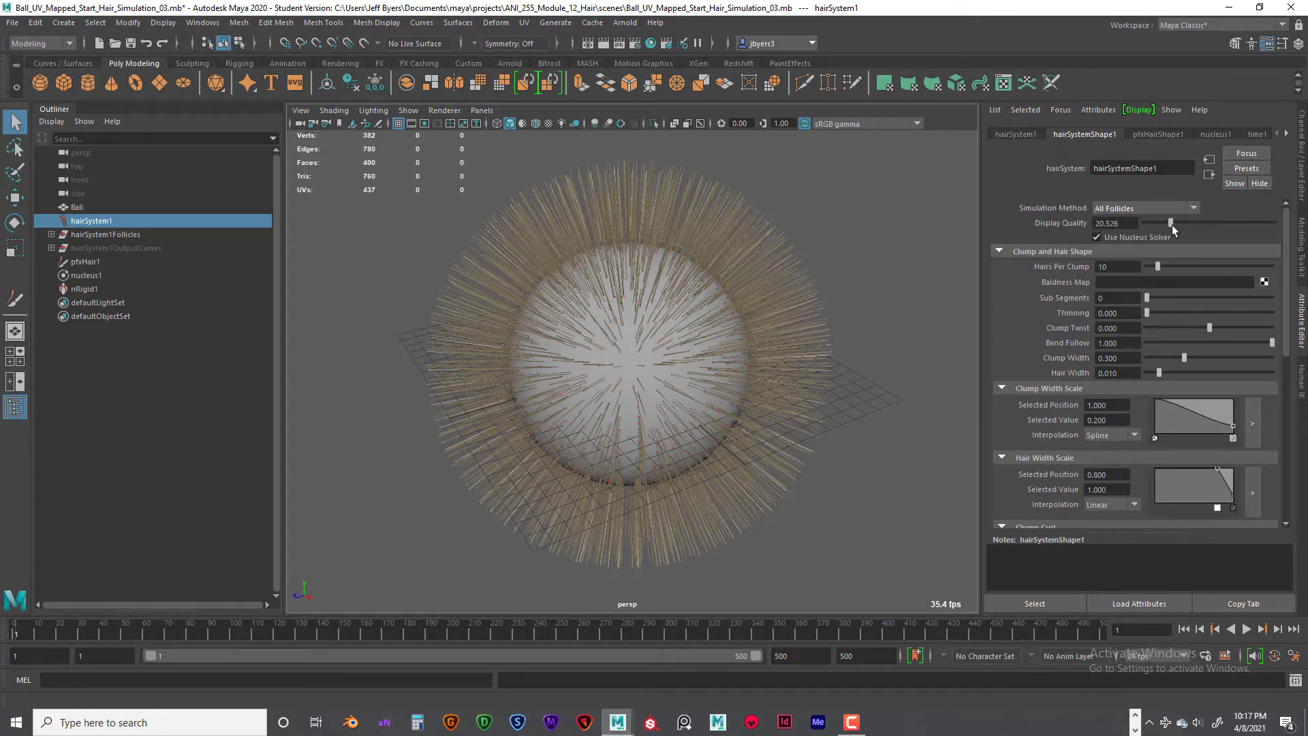
# - Lower the hair system's Display Quality to 1.579, play the simulation from frame 1 and stop it at frame 169
pyautogui.moveTo(1171, 224); pyautogui.dragTo(1146, 231)
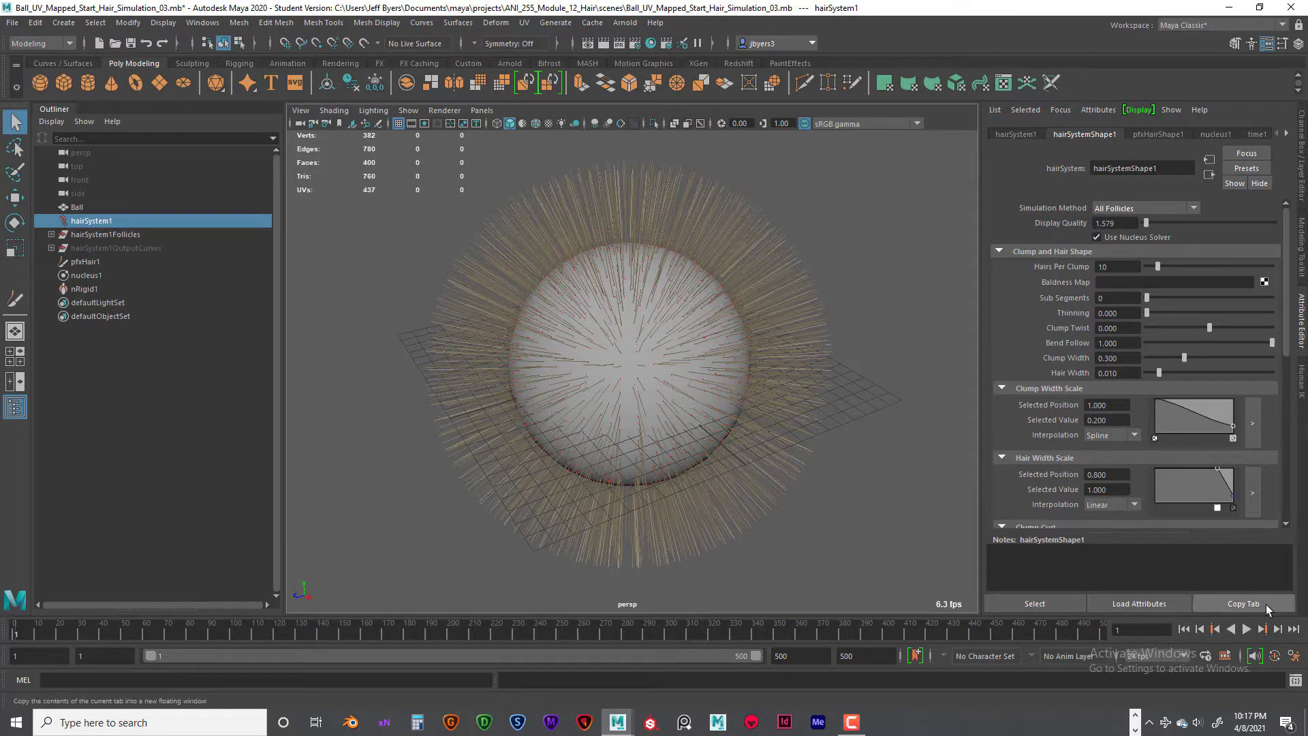
pyautogui.click(1246, 629)
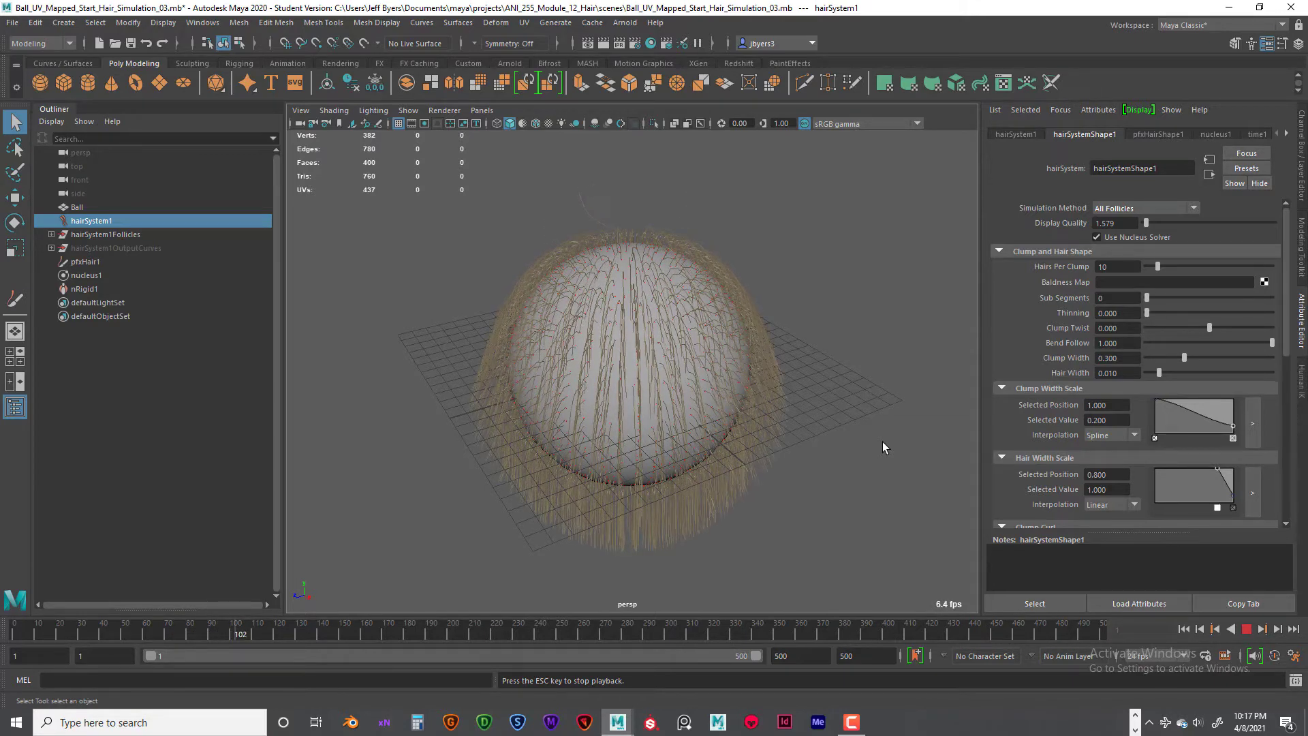
pyautogui.click(1248, 630)
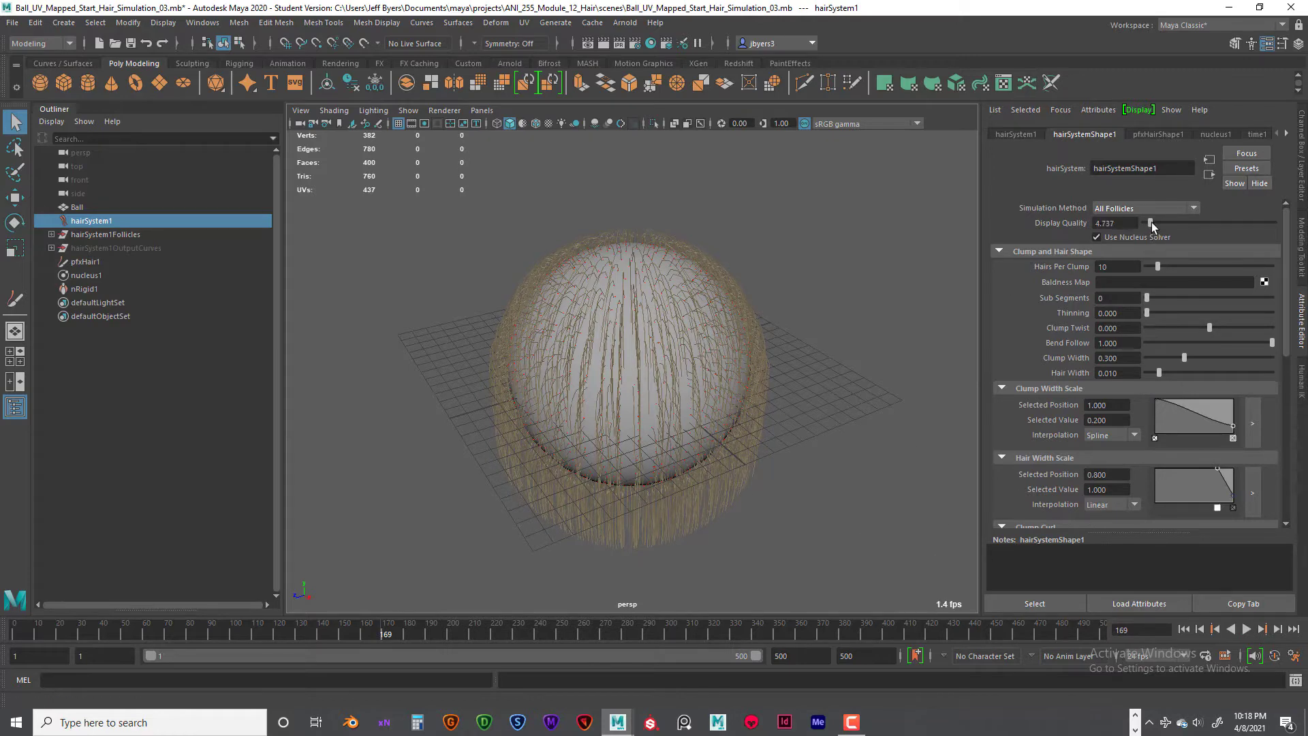
# - Set the hair system's Display Quality to 100 and examine the bends in the strands on top of the ball up close
pyautogui.moveTo(1149, 223); pyautogui.dragTo(1279, 227)
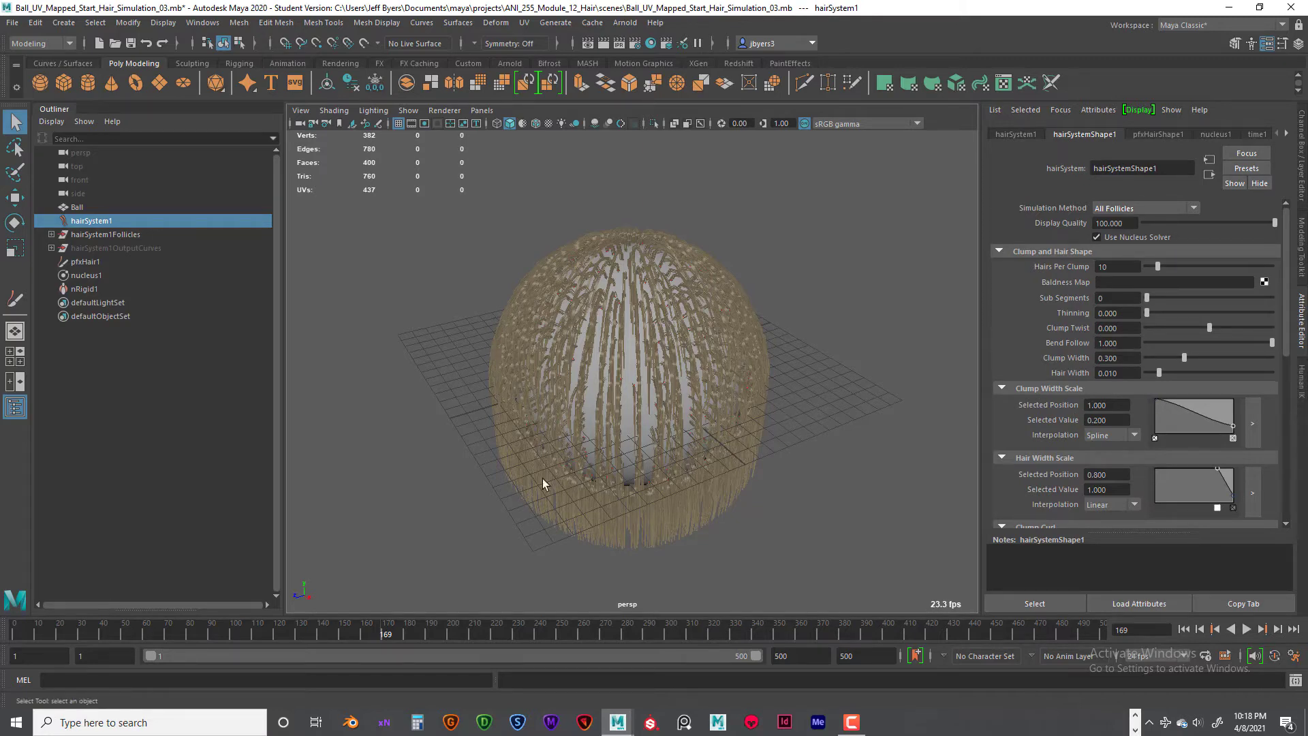
pyautogui.keyDown('alt'); pyautogui.moveTo(625, 473); pyautogui.dragTo(651, 520); pyautogui.keyUp('alt')
pyautogui.scroll(5, 666, 476)
pyautogui.scroll(5, 709, 433)
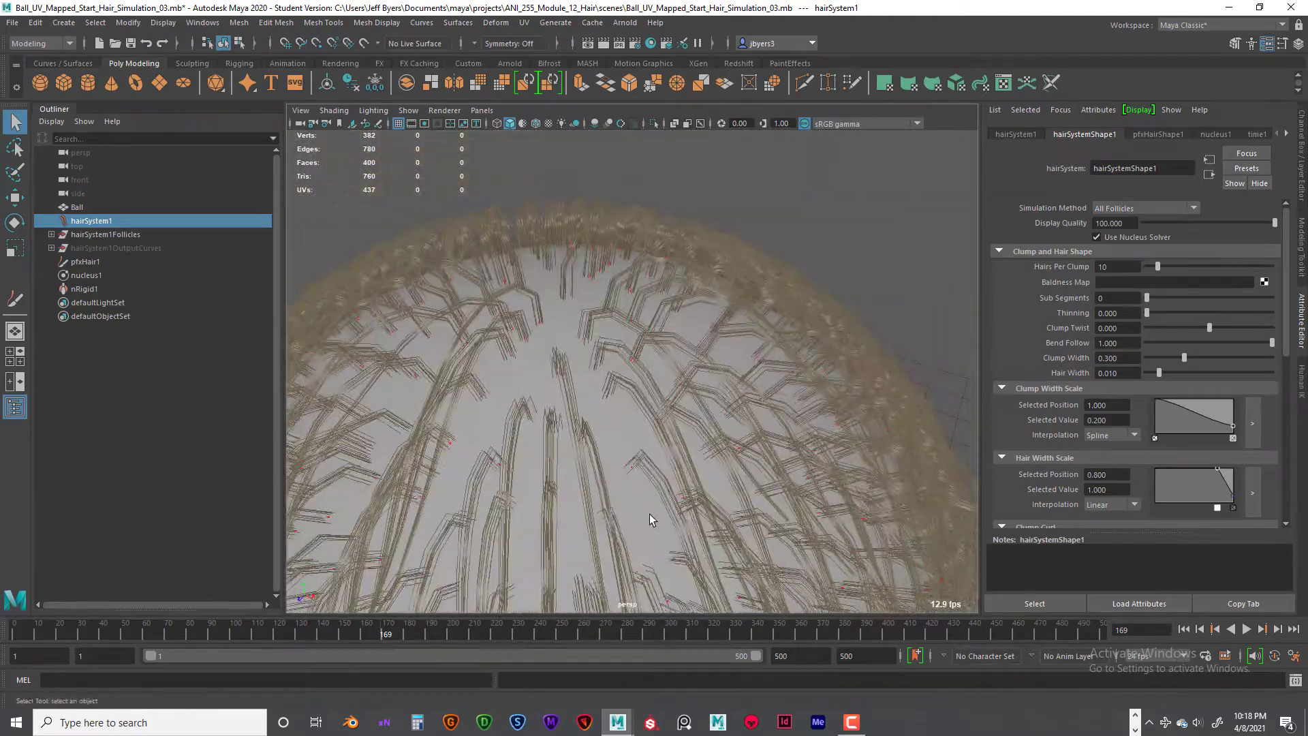
pyautogui.keyDown('alt'); pyautogui.moveTo(652, 520); pyautogui.dragTo(686, 505, button='right'); pyautogui.keyUp('alt')
pyautogui.keyDown('alt'); pyautogui.moveTo(687, 505); pyautogui.dragTo(640, 371); pyautogui.keyUp('alt')
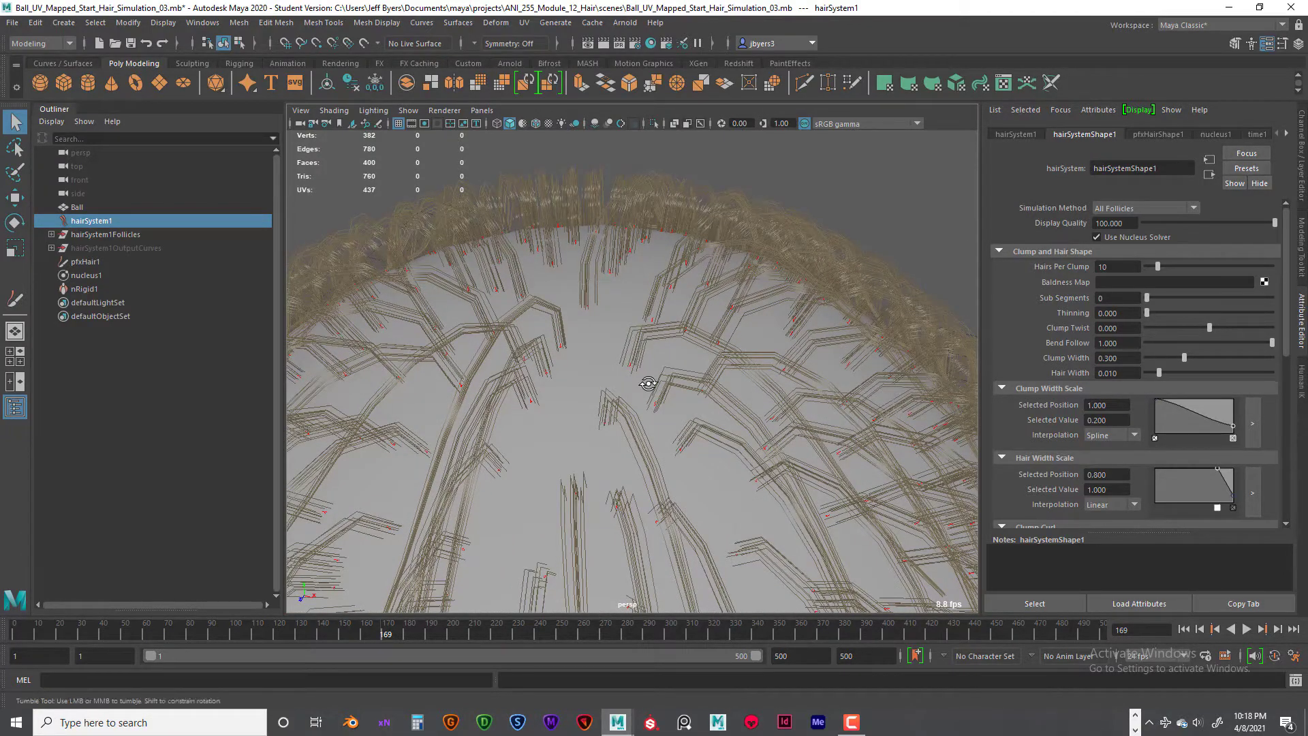
pyautogui.keyDown('alt'); pyautogui.moveTo(648, 382); pyautogui.dragTo(643, 374); pyautogui.keyUp('alt')
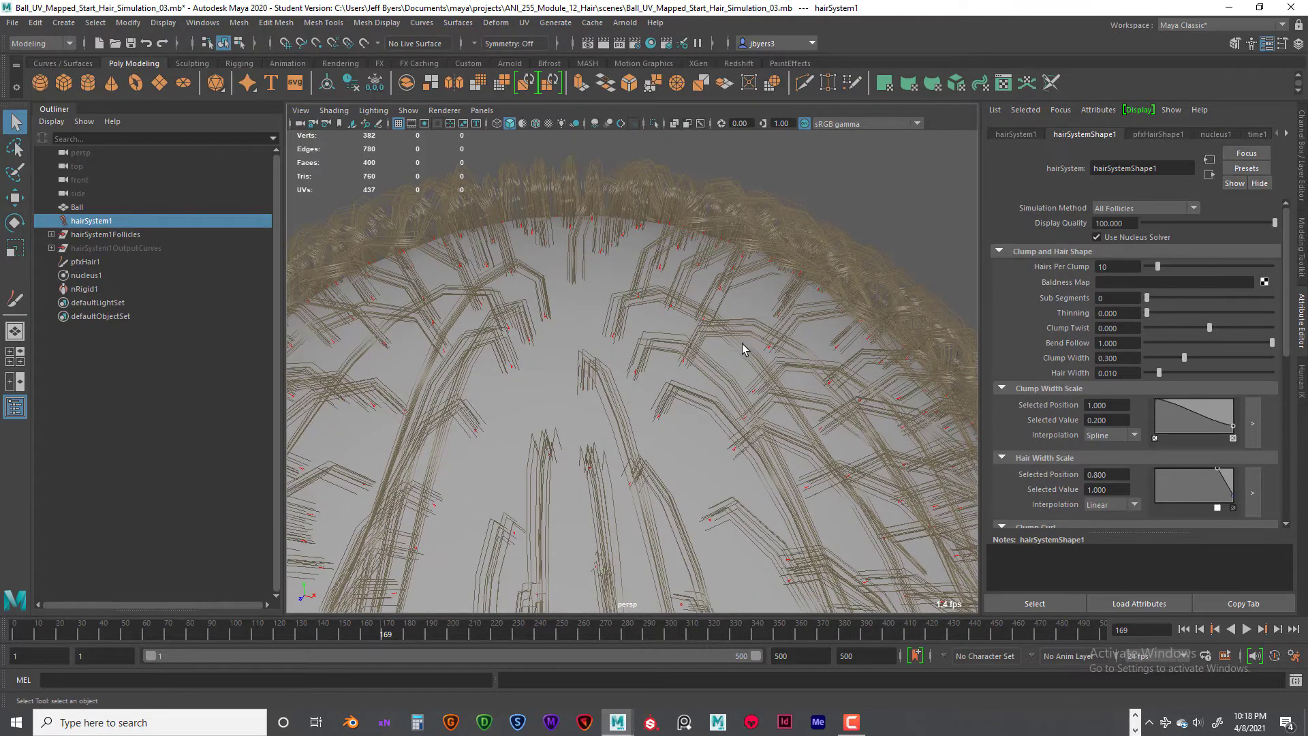
pyautogui.keyDown('alt'); pyautogui.moveTo(748, 350); pyautogui.dragTo(756, 365); pyautogui.keyUp('alt')
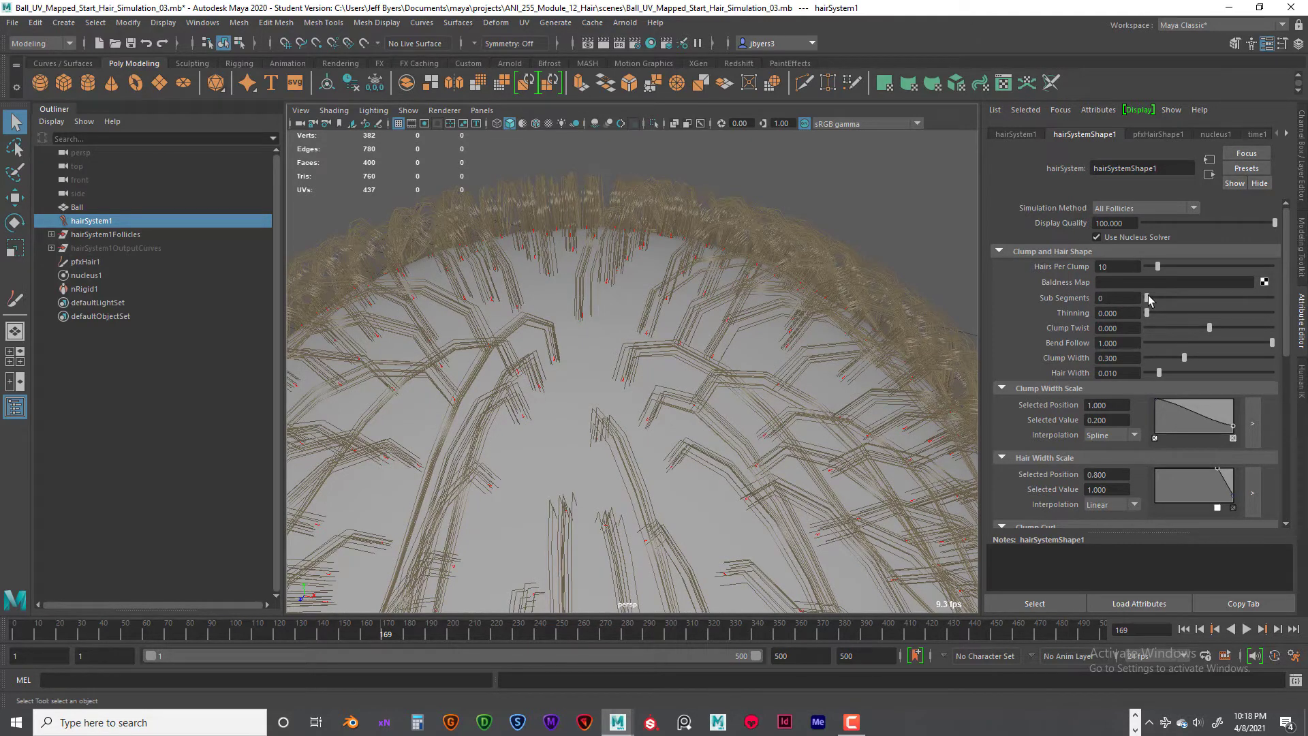
# - Try a Sub Segments value of 1, examine the strands close up and from afar, and set the value back to 0
pyautogui.moveTo(1151, 299); pyautogui.dragTo(1159, 301)
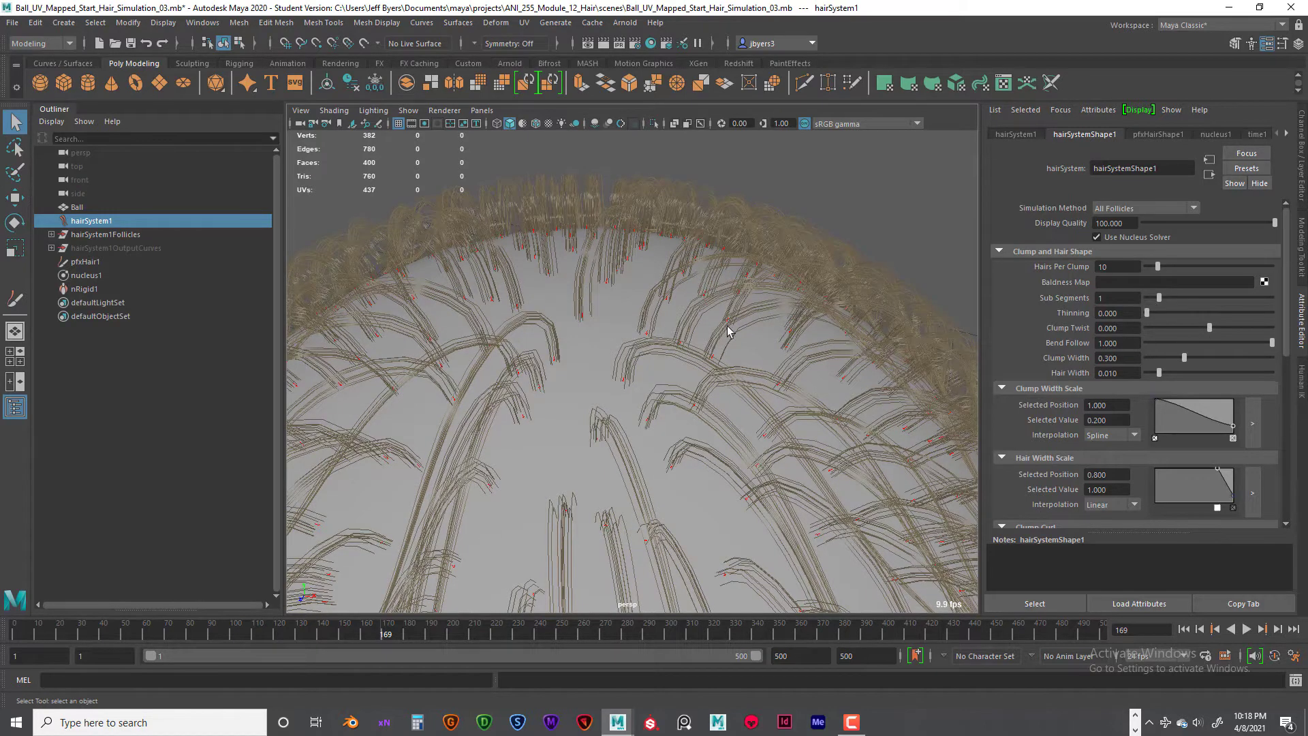
pyautogui.scroll(-2, 713, 328)
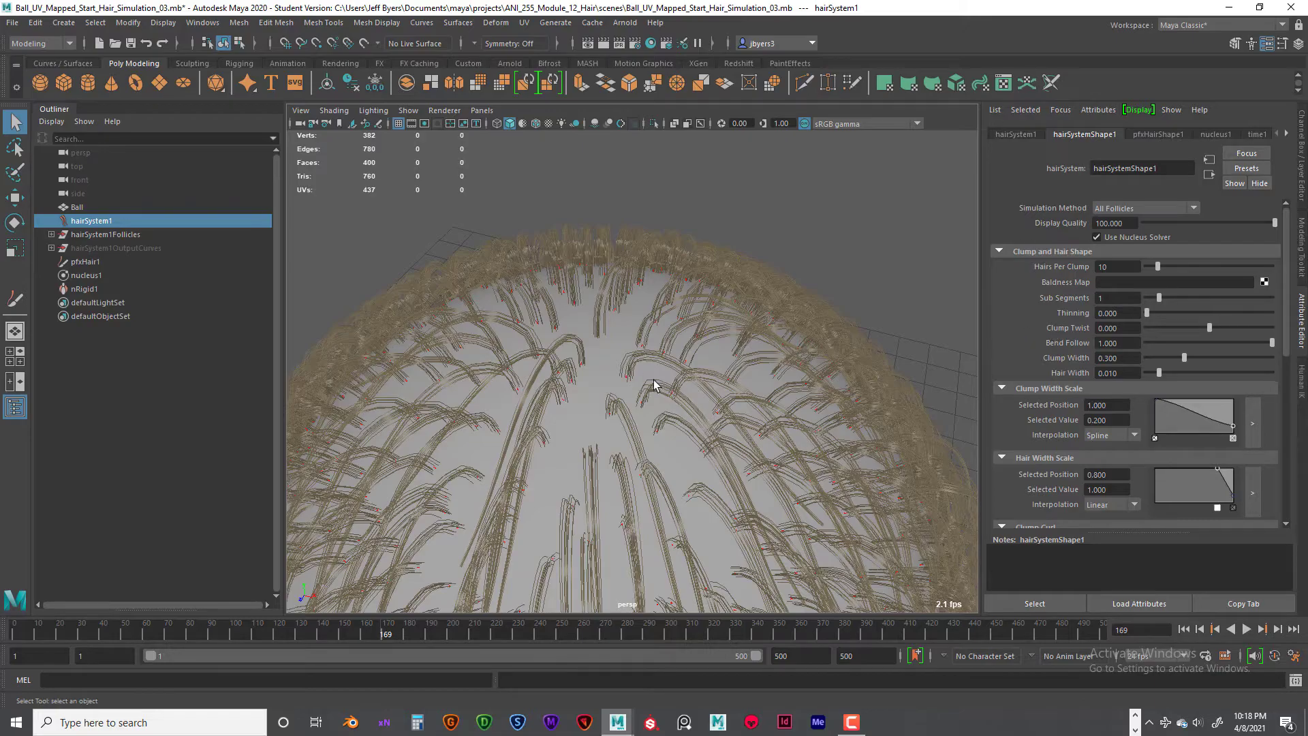
pyautogui.keyDown('alt'); pyautogui.moveTo(684, 373); pyautogui.dragTo(671, 350); pyautogui.keyUp('alt')
pyautogui.scroll(5, 690, 353)
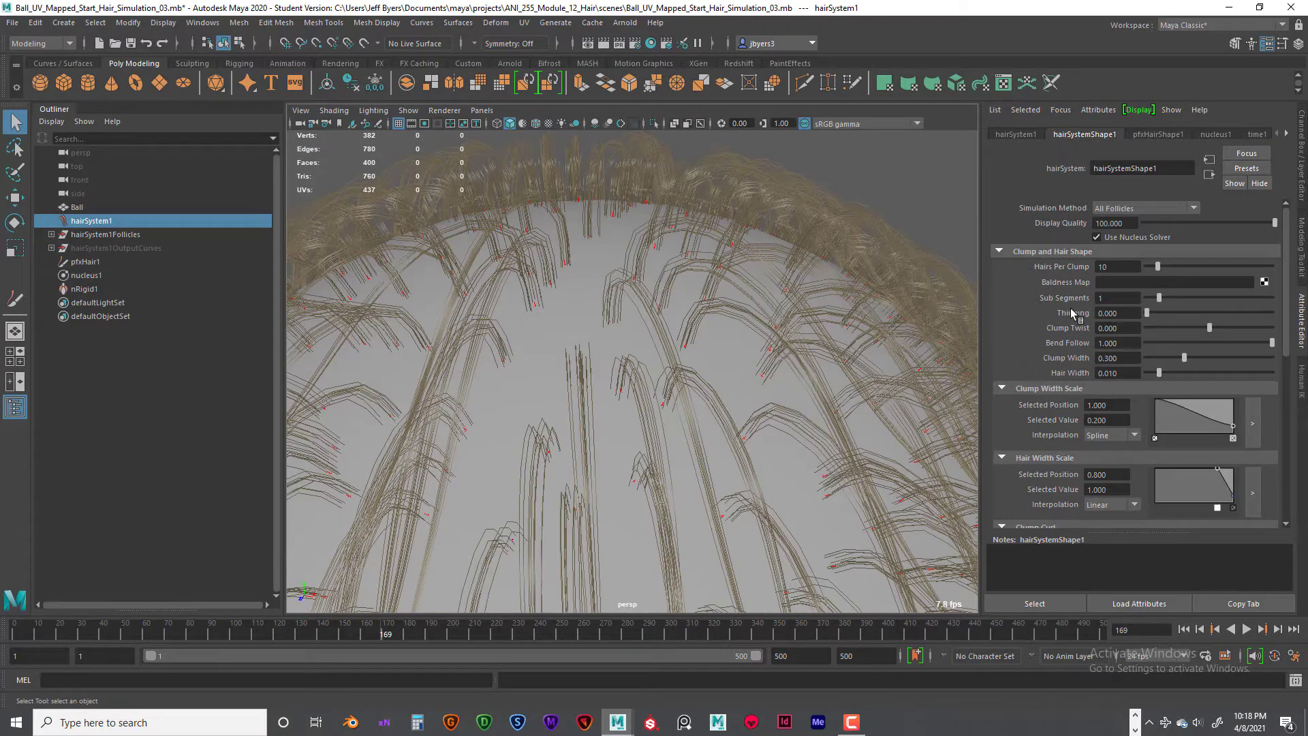
pyautogui.scroll(-6, 721, 365)
pyautogui.scroll(-2, 720, 365)
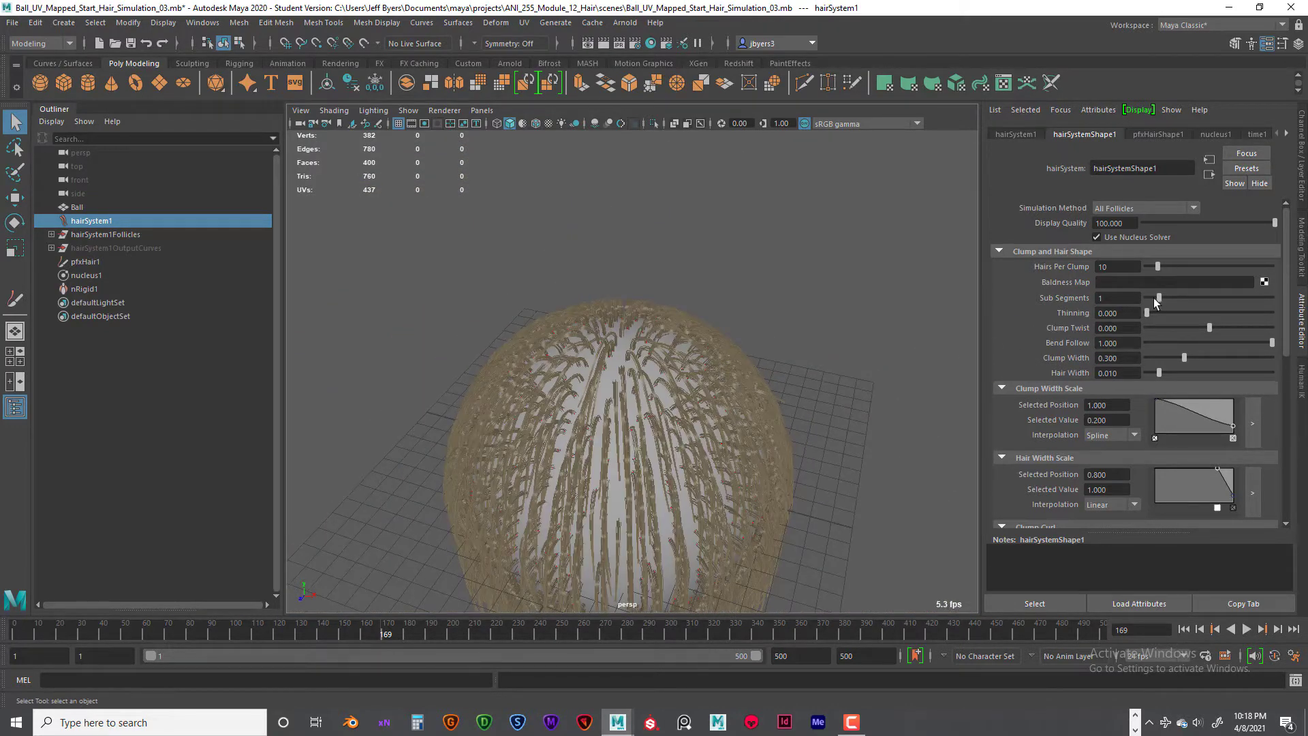
pyautogui.moveTo(1155, 302); pyautogui.dragTo(1146, 303)
pyautogui.scroll(8, 768, 374)
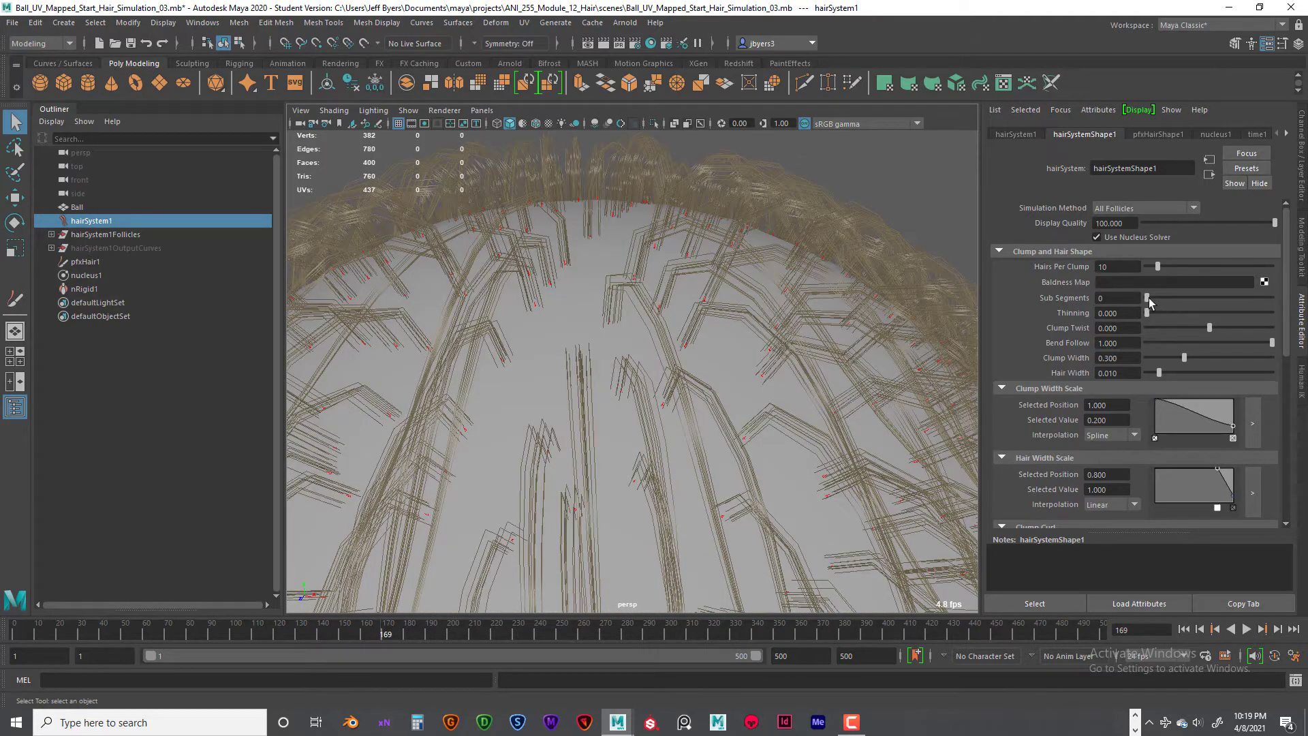
# - Try a Sub Segments value of 2, restore it to 0, and compare the strands' smoothness close up and from afar
pyautogui.moveTo(1149, 302); pyautogui.dragTo(1171, 302)
pyautogui.keyDown('alt'); pyautogui.moveTo(784, 295); pyautogui.dragTo(744, 292); pyautogui.keyUp('alt')
pyautogui.scroll(-3, 744, 308)
pyautogui.scroll(5, 735, 286)
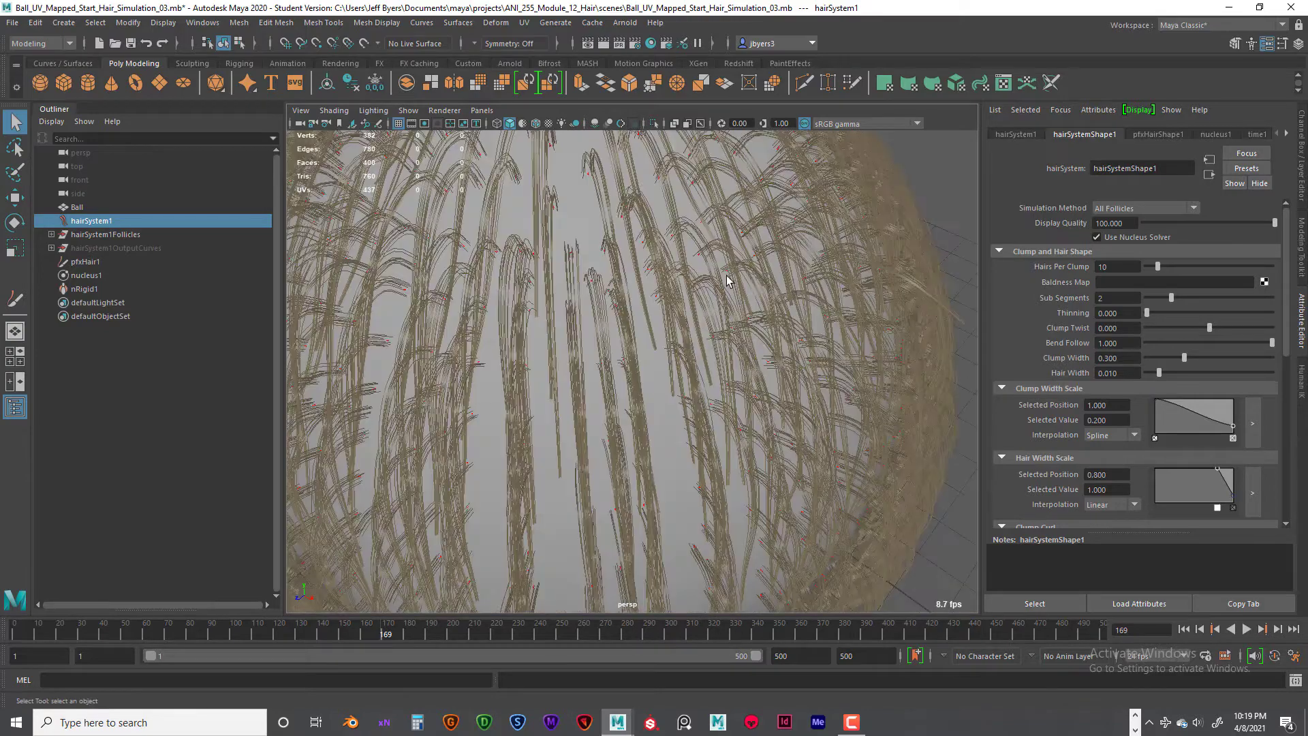
pyautogui.scroll(-5, 727, 280)
pyautogui.moveTo(1169, 303); pyautogui.dragTo(1147, 307)
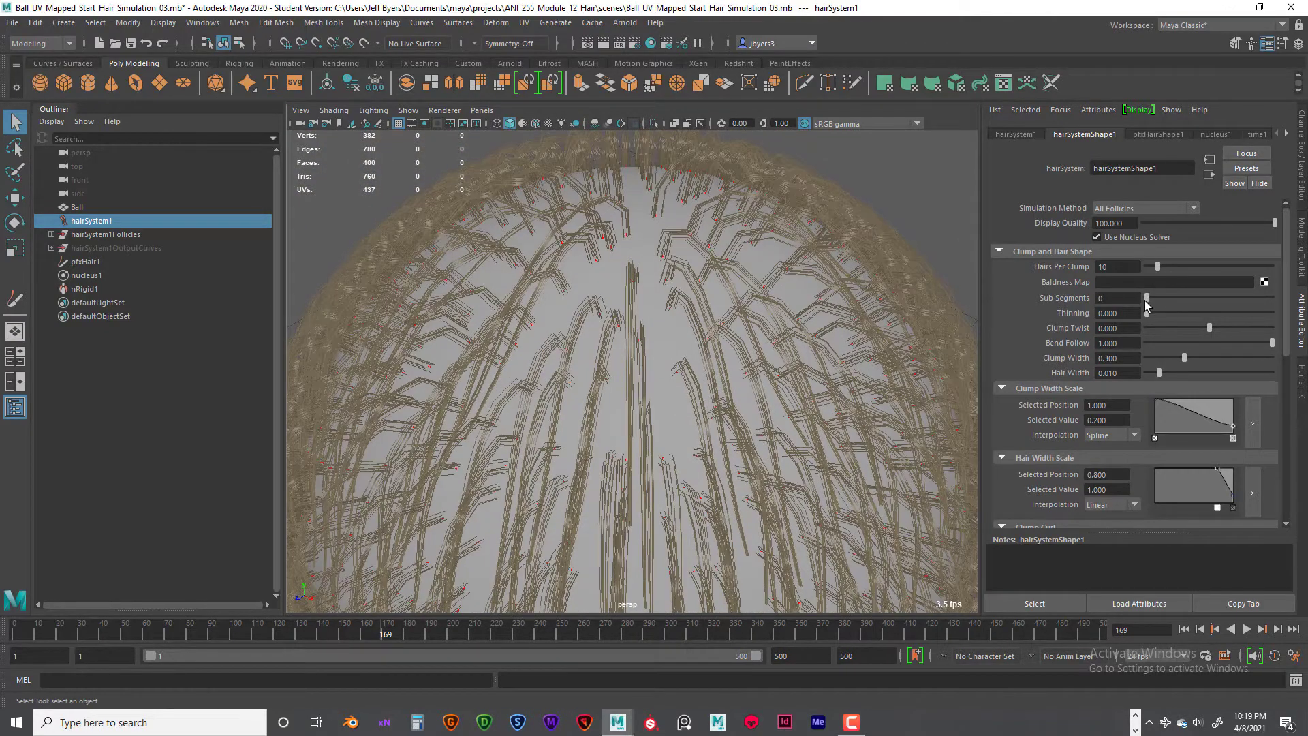
pyautogui.scroll(-6, 763, 331)
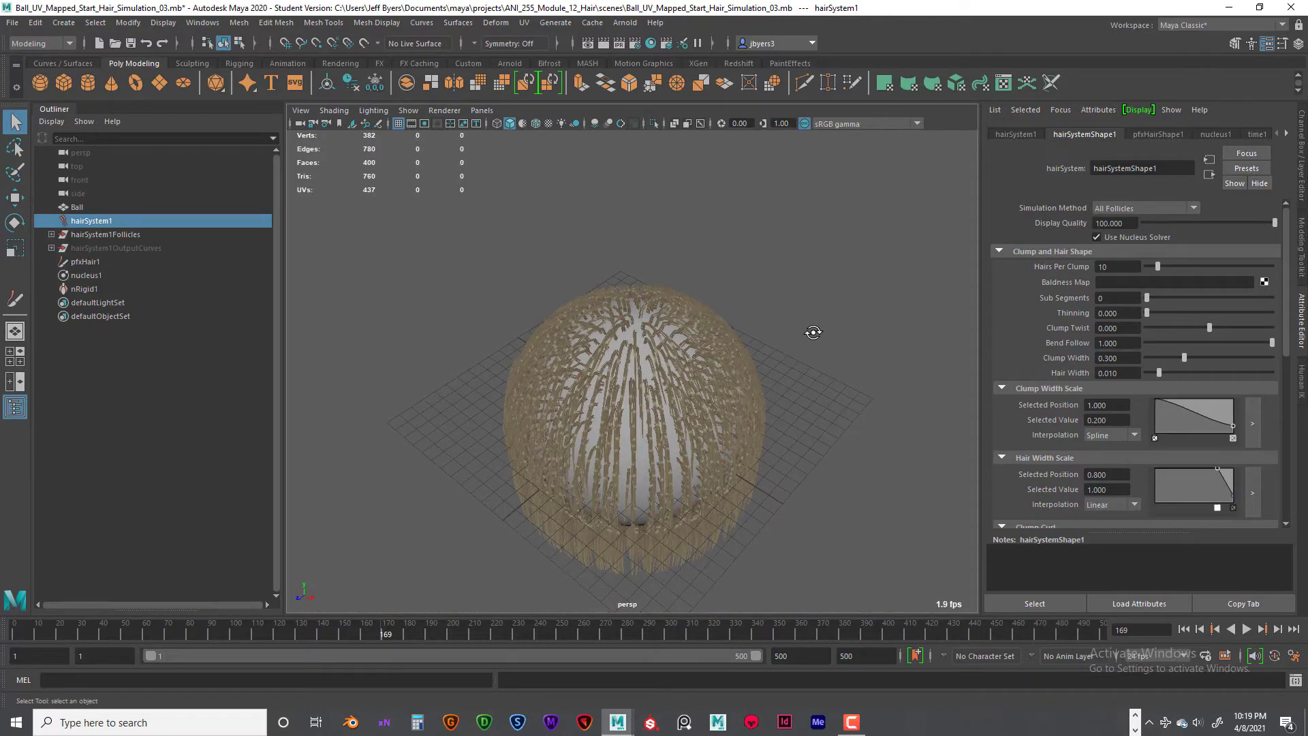
pyautogui.scroll(2, 913, 344)
pyautogui.scroll(8, 821, 358)
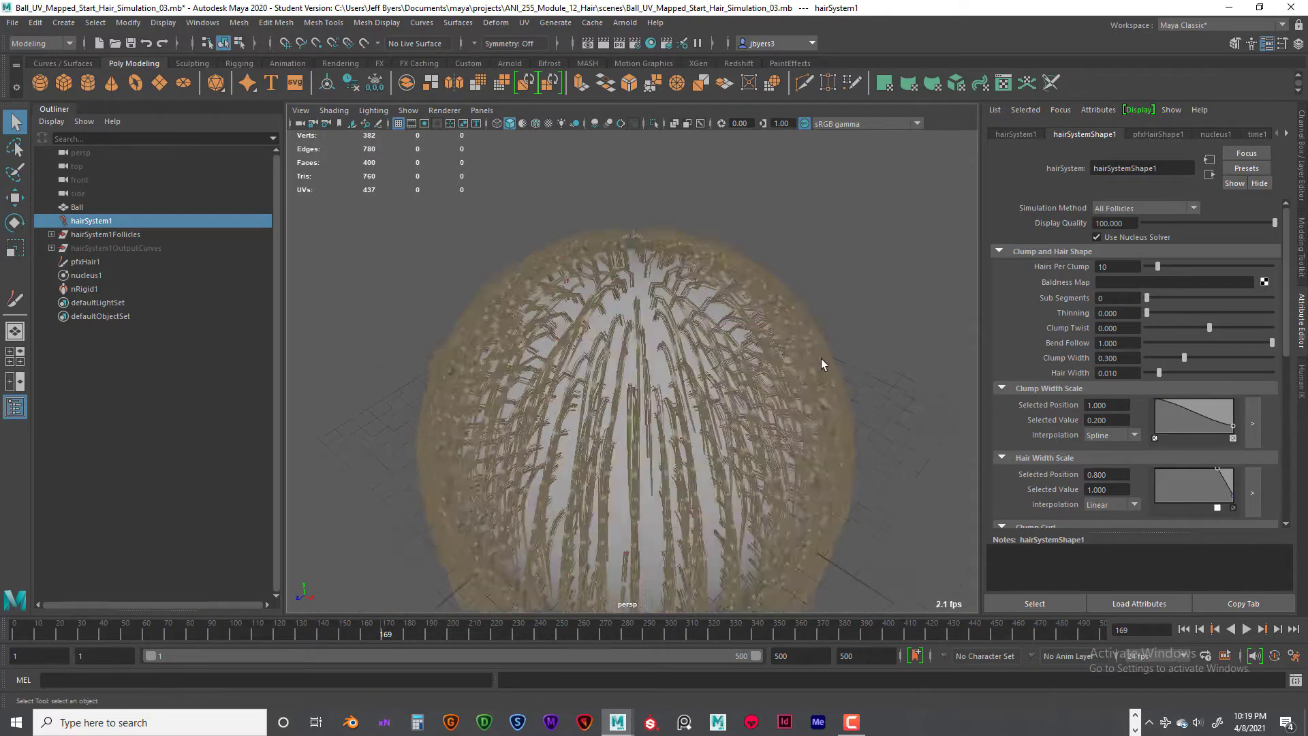
pyautogui.keyDown('alt'); pyautogui.moveTo(826, 329); pyautogui.dragTo(740, 365); pyautogui.keyUp('alt')
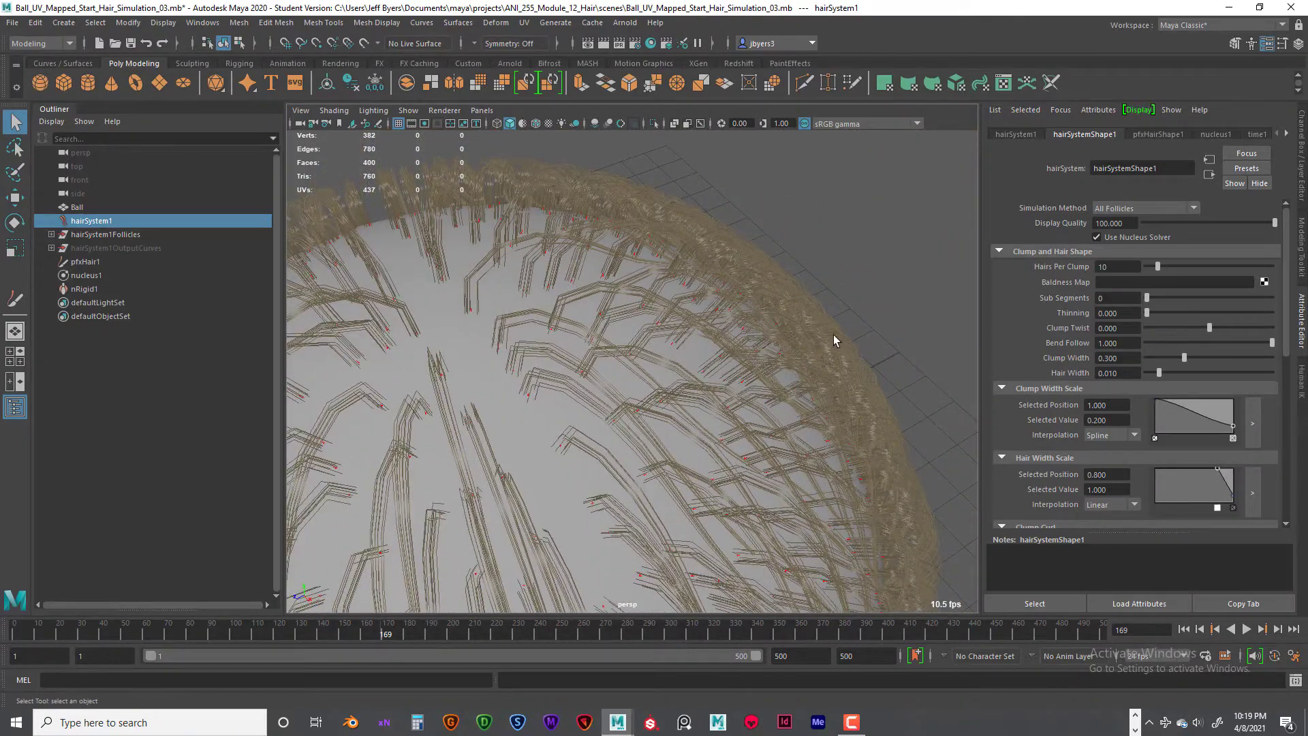
pyautogui.keyDown('alt'); pyautogui.moveTo(835, 340); pyautogui.dragTo(799, 333); pyautogui.keyUp('alt')
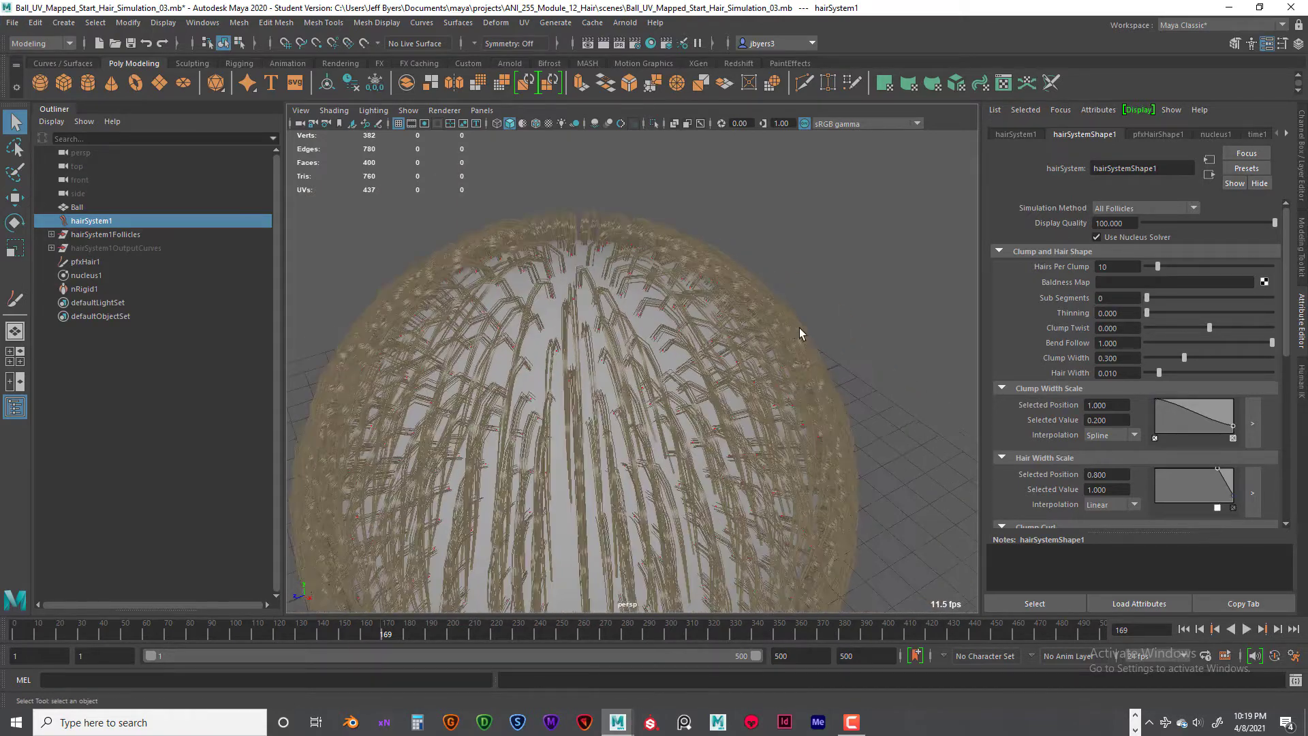
# - Return the animation to frame 1 and examine the straight hair clumps close up along the ball's edge
pyautogui.click(1183, 629)
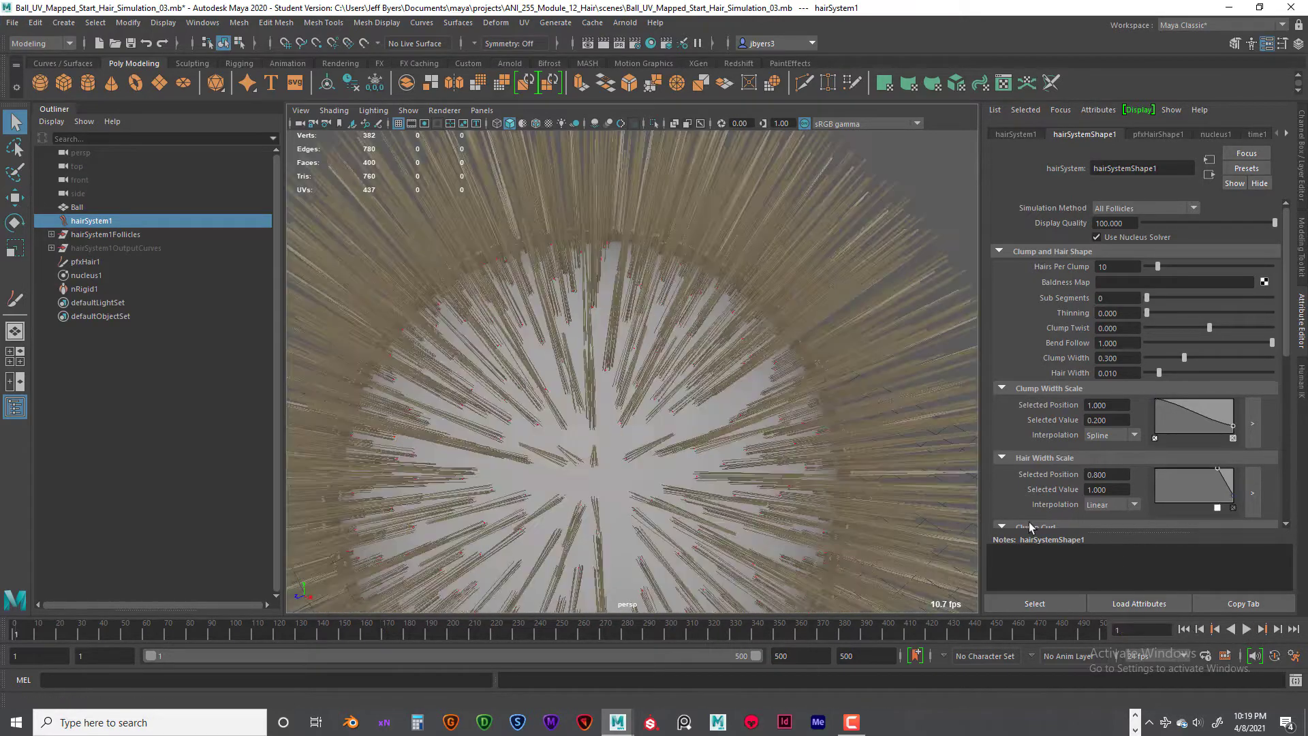
pyautogui.keyDown('alt'); pyautogui.moveTo(864, 430); pyautogui.dragTo(808, 452); pyautogui.keyUp('alt')
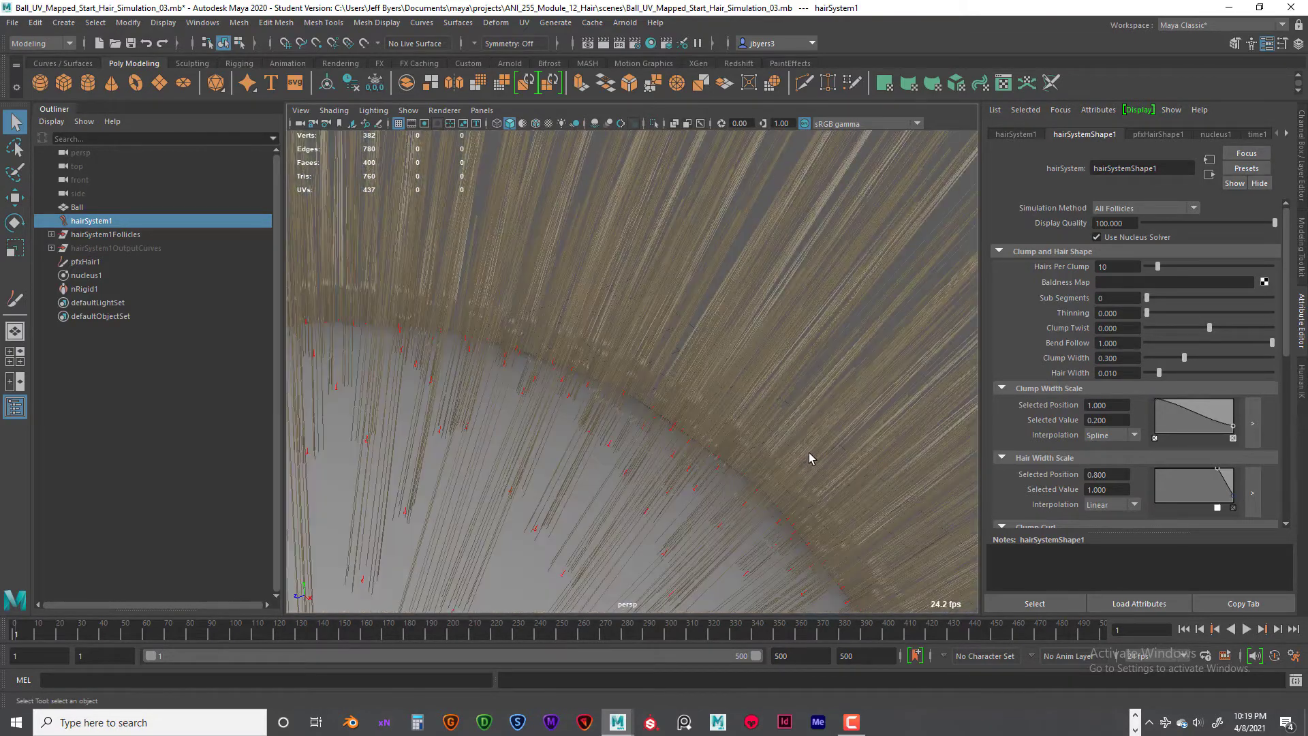
pyautogui.keyDown('alt'); pyautogui.moveTo(808, 452); pyautogui.dragTo(765, 492, button='right'); pyautogui.keyUp('alt')
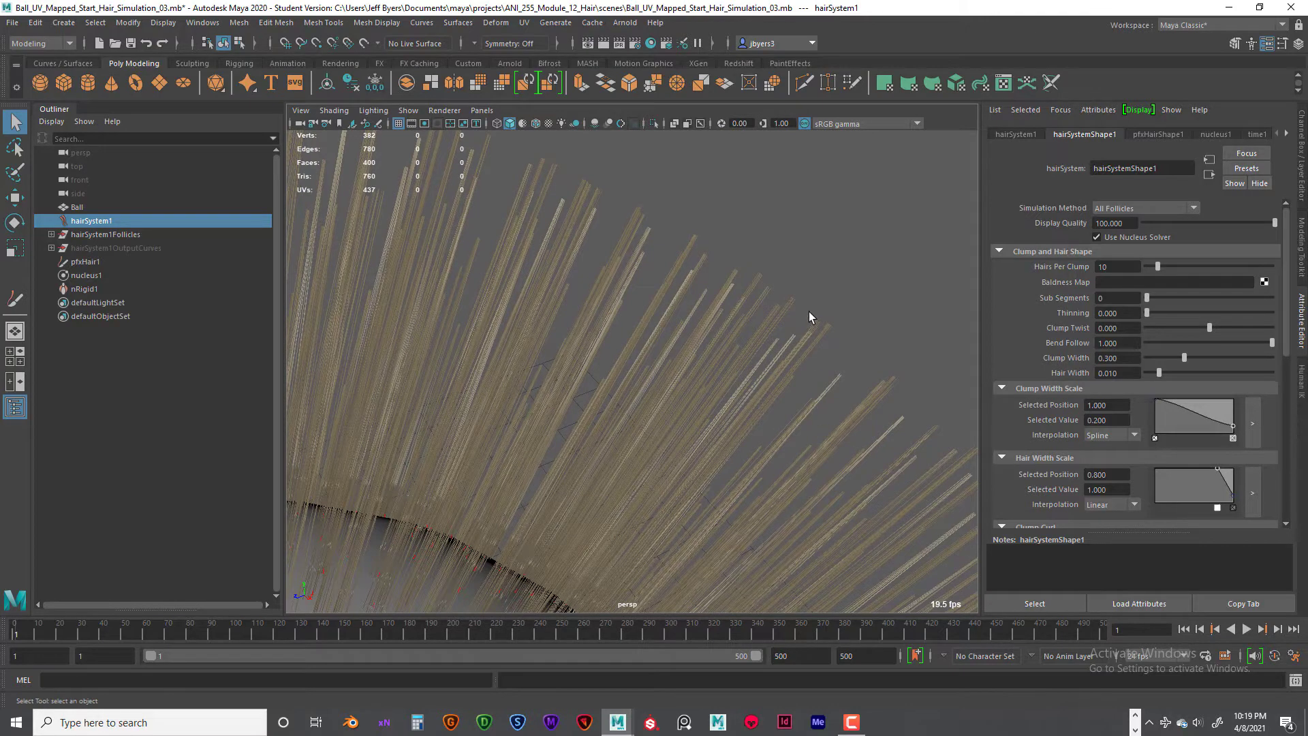
# - Set the hair system's Thinning to 0.099 and inspect the strand tips and roots close up
pyautogui.keyDown('alt'); pyautogui.moveTo(837, 372); pyautogui.dragTo(825, 410); pyautogui.keyUp('alt')
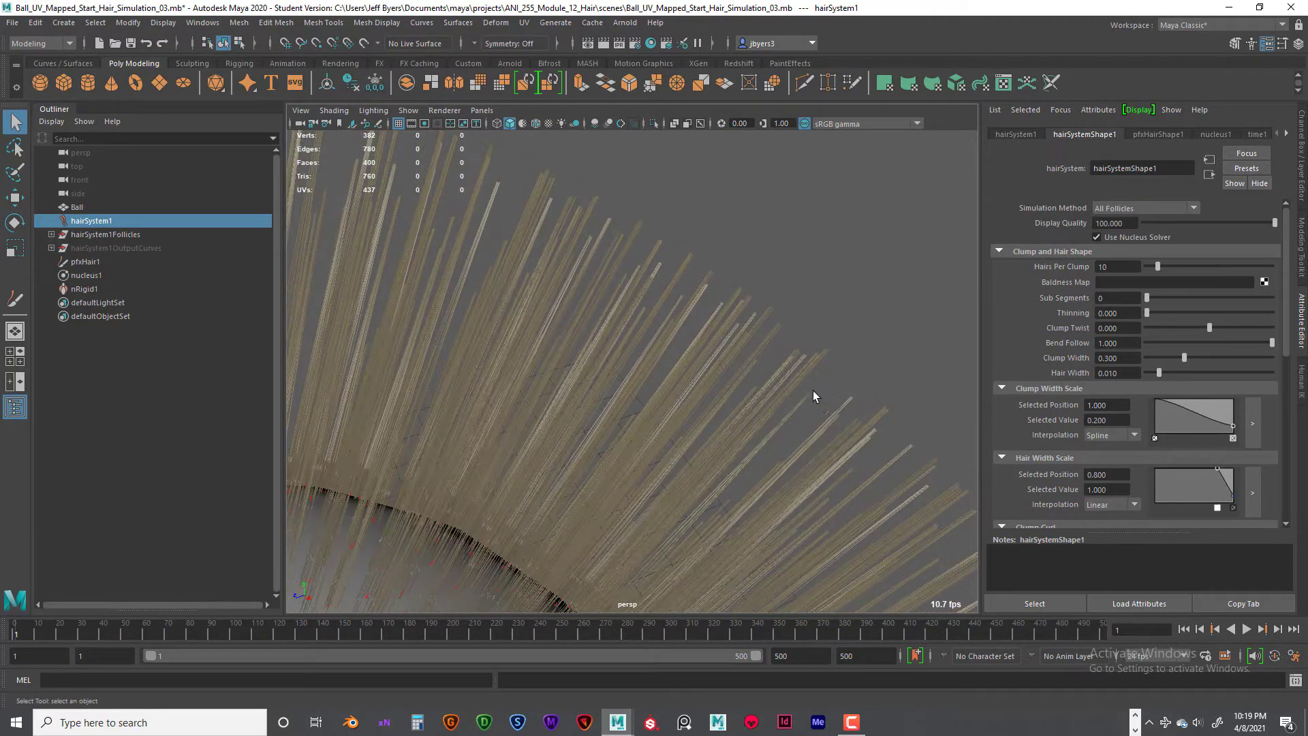
pyautogui.keyDown('alt'); pyautogui.moveTo(713, 390); pyautogui.dragTo(742, 334); pyautogui.keyUp('alt')
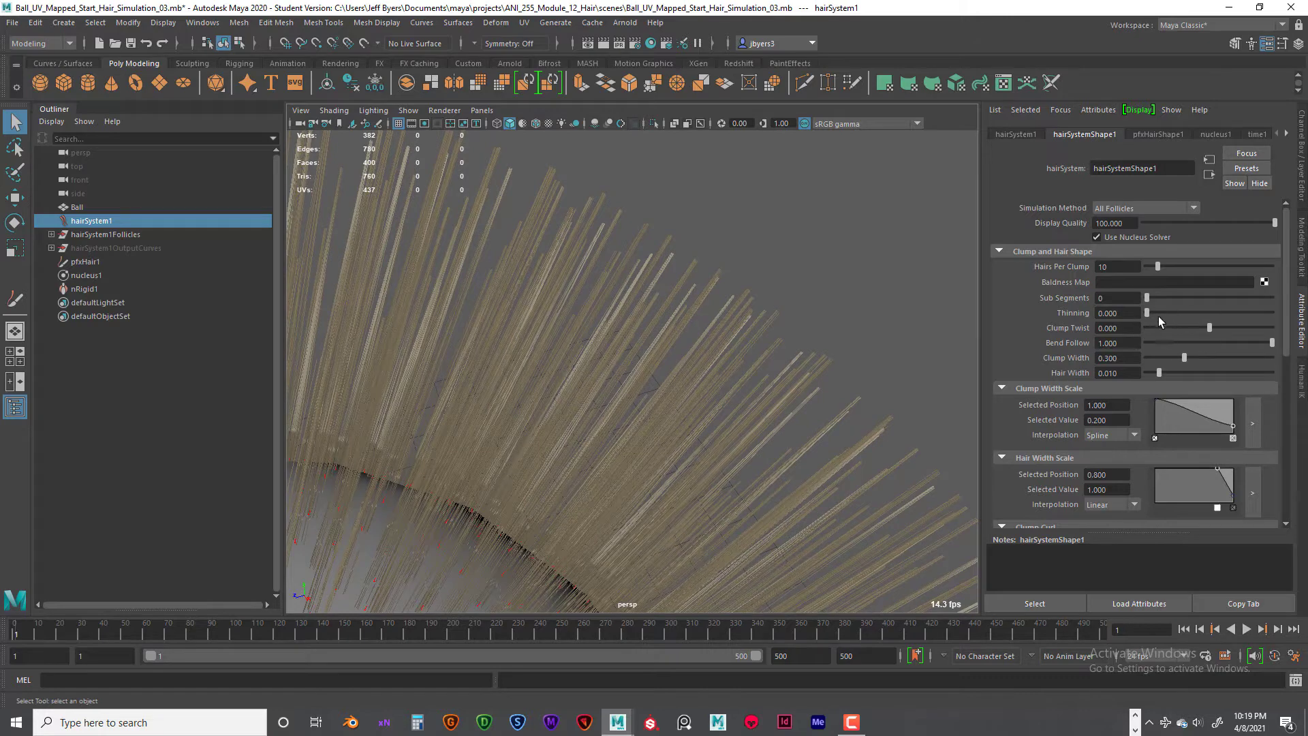
pyautogui.moveTo(1149, 314); pyautogui.dragTo(1118, 314)
pyautogui.keyDown('alt'); pyautogui.moveTo(814, 334); pyautogui.dragTo(677, 207); pyautogui.keyUp('alt')
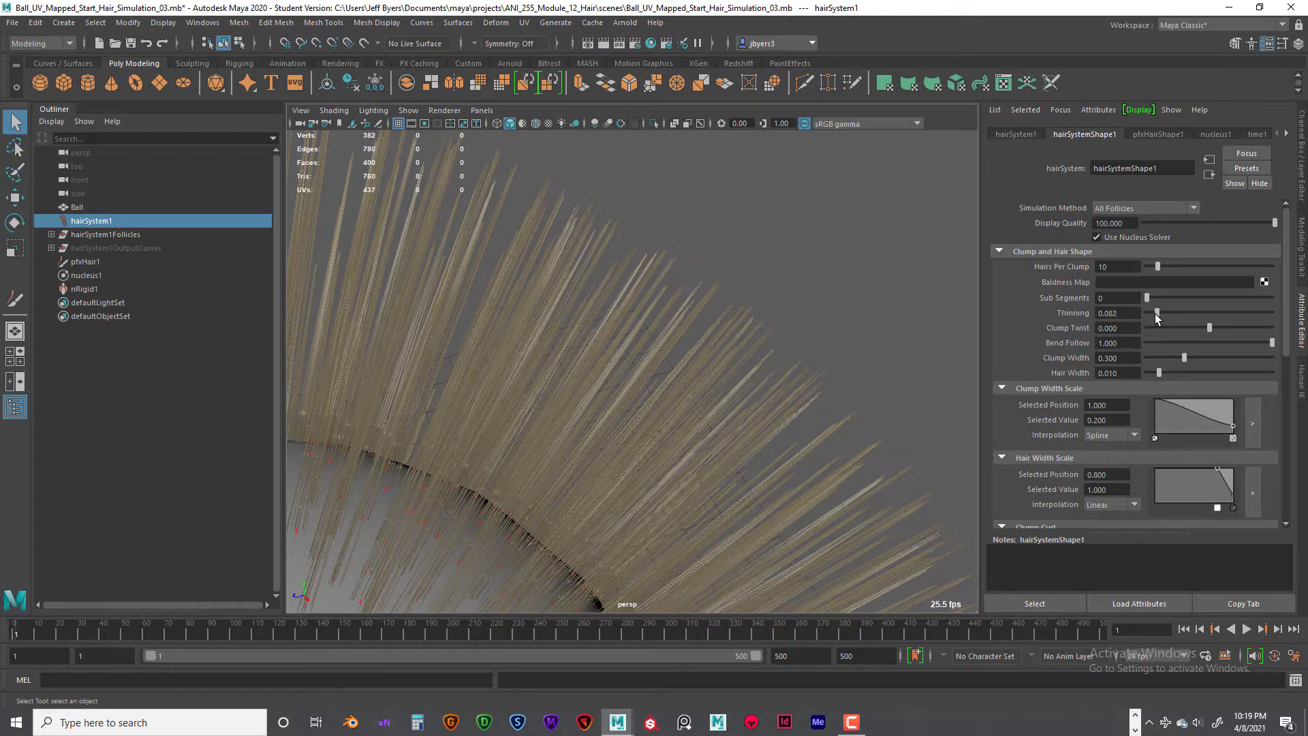
pyautogui.moveTo(1149, 319); pyautogui.dragTo(1161, 321)
pyautogui.moveTo(823, 341)
pyautogui.keyDown('alt'); pyautogui.mouseDown()
pyautogui.moveTo(788, 339)
pyautogui.moveTo(834, 341)
pyautogui.moveTo(789, 382)
pyautogui.moveTo(858, 279)
pyautogui.moveTo(794, 350)
pyautogui.moveTo(817, 347)
pyautogui.mouseUp(); pyautogui.keyUp('alt')
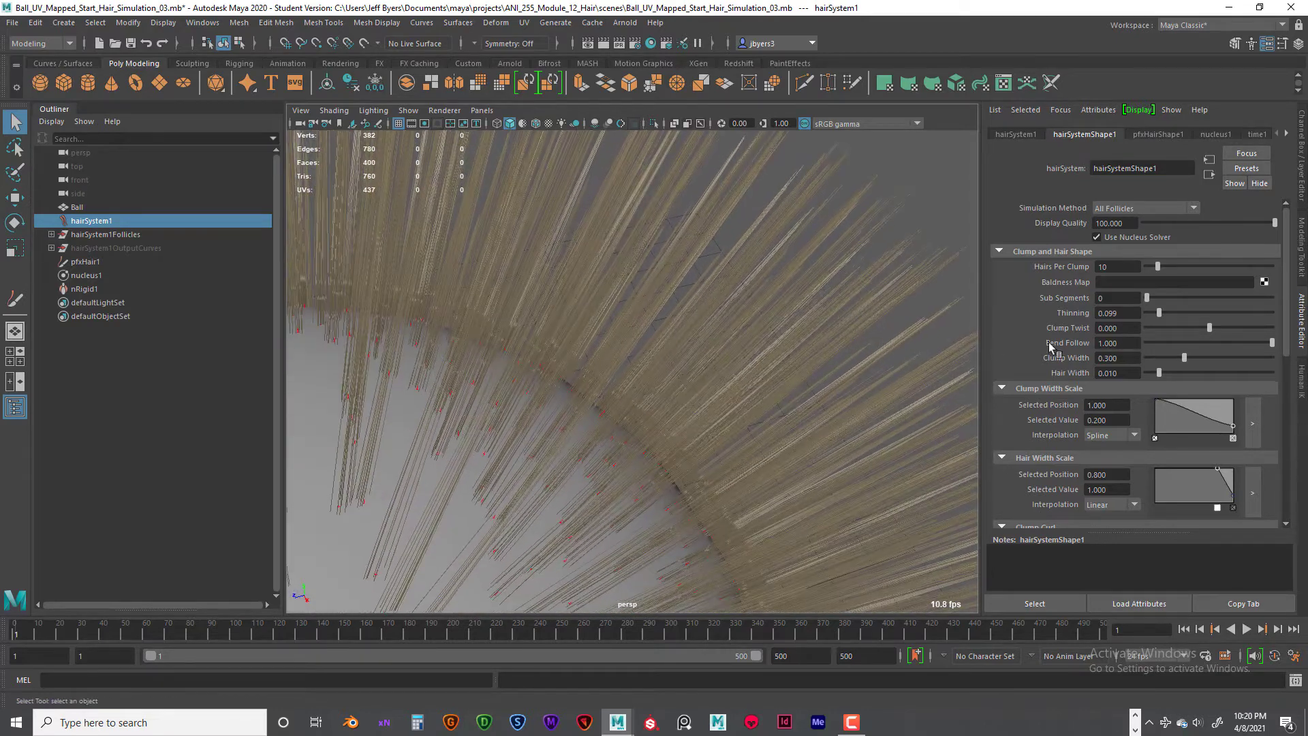
# - Set the Clump Twist to 0.110, check the strands up close, and keep Bend Follow at 1.000
pyautogui.moveTo(1209, 327); pyautogui.dragTo(1216, 328)
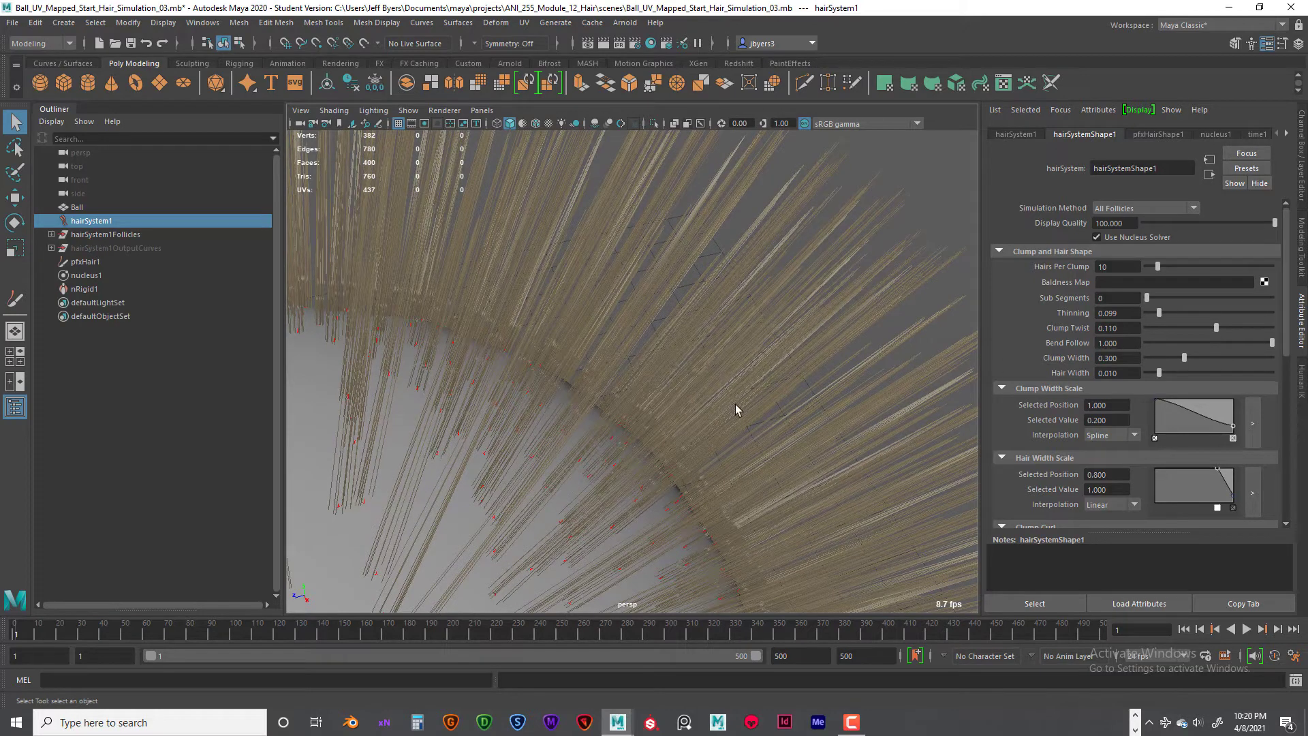
pyautogui.keyDown('alt'); pyautogui.moveTo(735, 403); pyautogui.dragTo(725, 387); pyautogui.keyUp('alt')
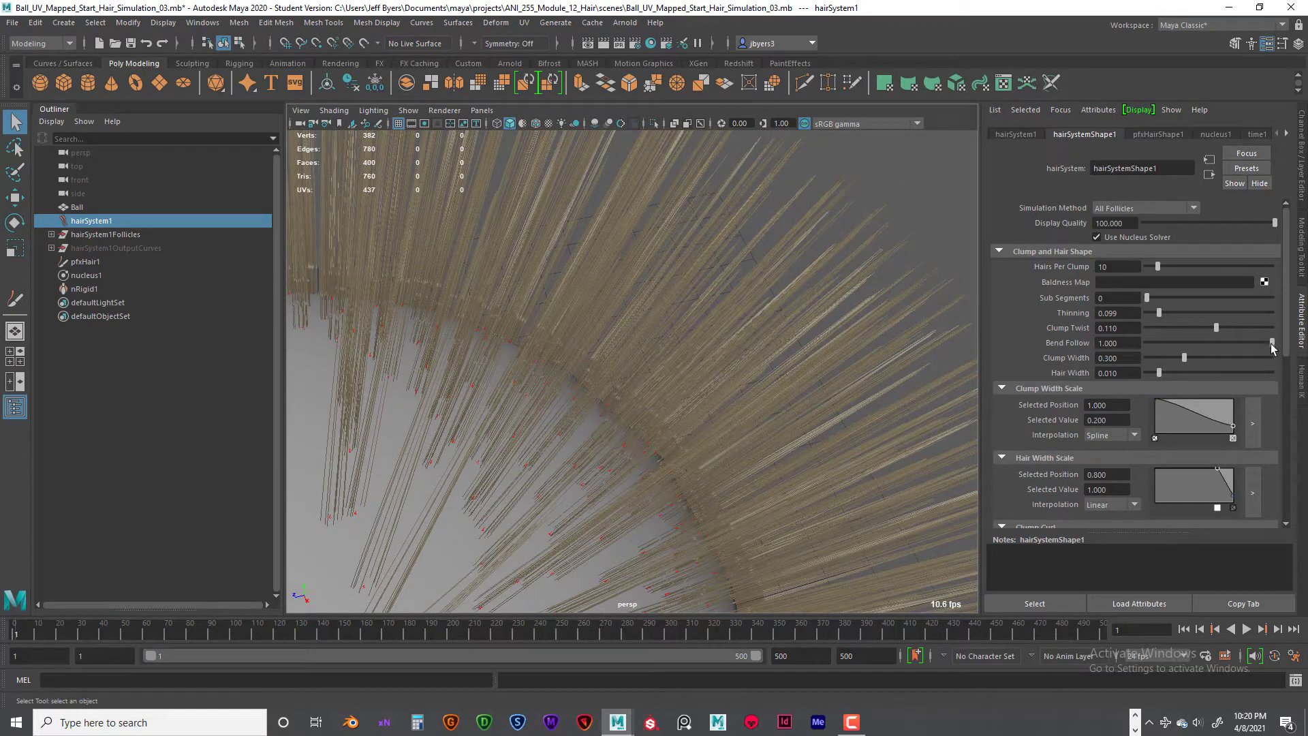
pyautogui.moveTo(1270, 343)
pyautogui.mouseDown()
pyautogui.moveTo(1155, 344)
pyautogui.moveTo(1295, 359)
pyautogui.moveTo(1270, 346)
pyautogui.mouseUp()
# - Try Clump Width values of 0.401, 0.819 and 1.000 while viewing the hair coverage around the whole ball
pyautogui.moveTo(1185, 361); pyautogui.dragTo(1193, 360)
pyautogui.keyDown('alt'); pyautogui.moveTo(725, 373); pyautogui.dragTo(754, 388); pyautogui.keyUp('alt')
pyautogui.scroll(-4, 718, 376)
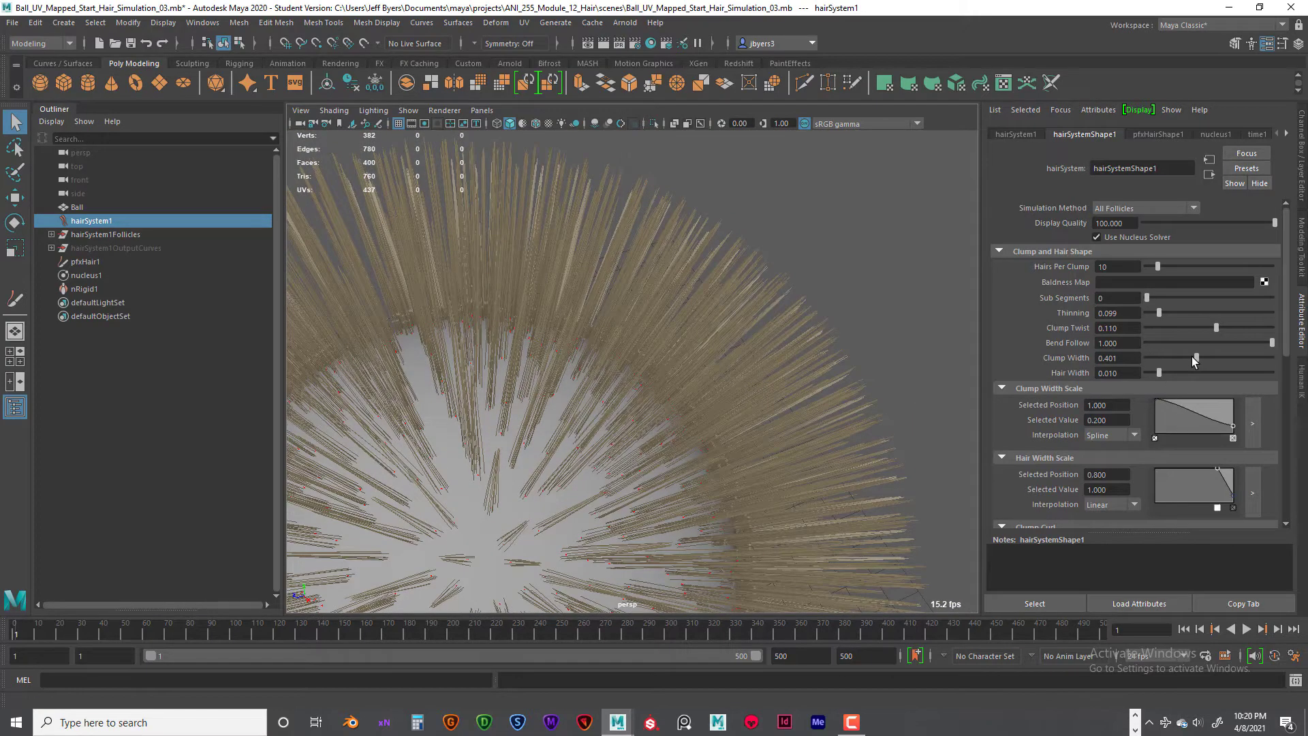
pyautogui.moveTo(1193, 359); pyautogui.dragTo(1248, 366)
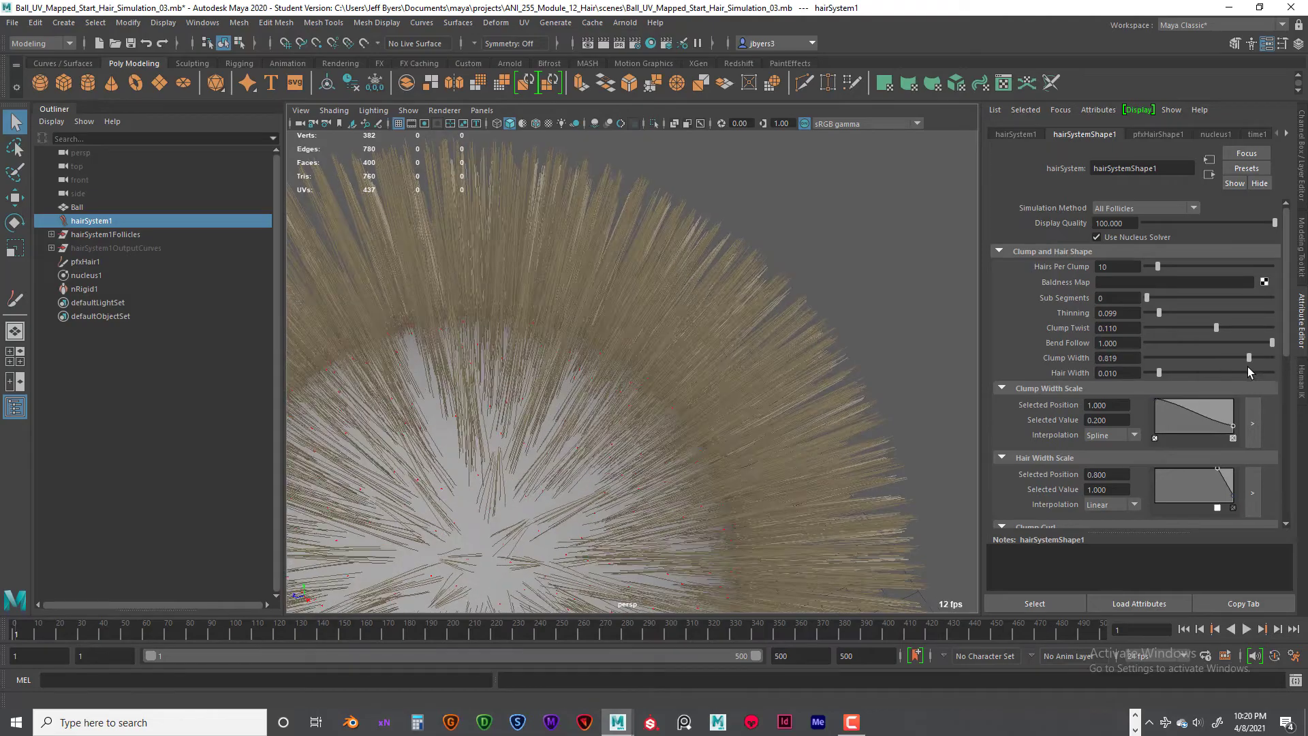
pyautogui.scroll(-5, 709, 382)
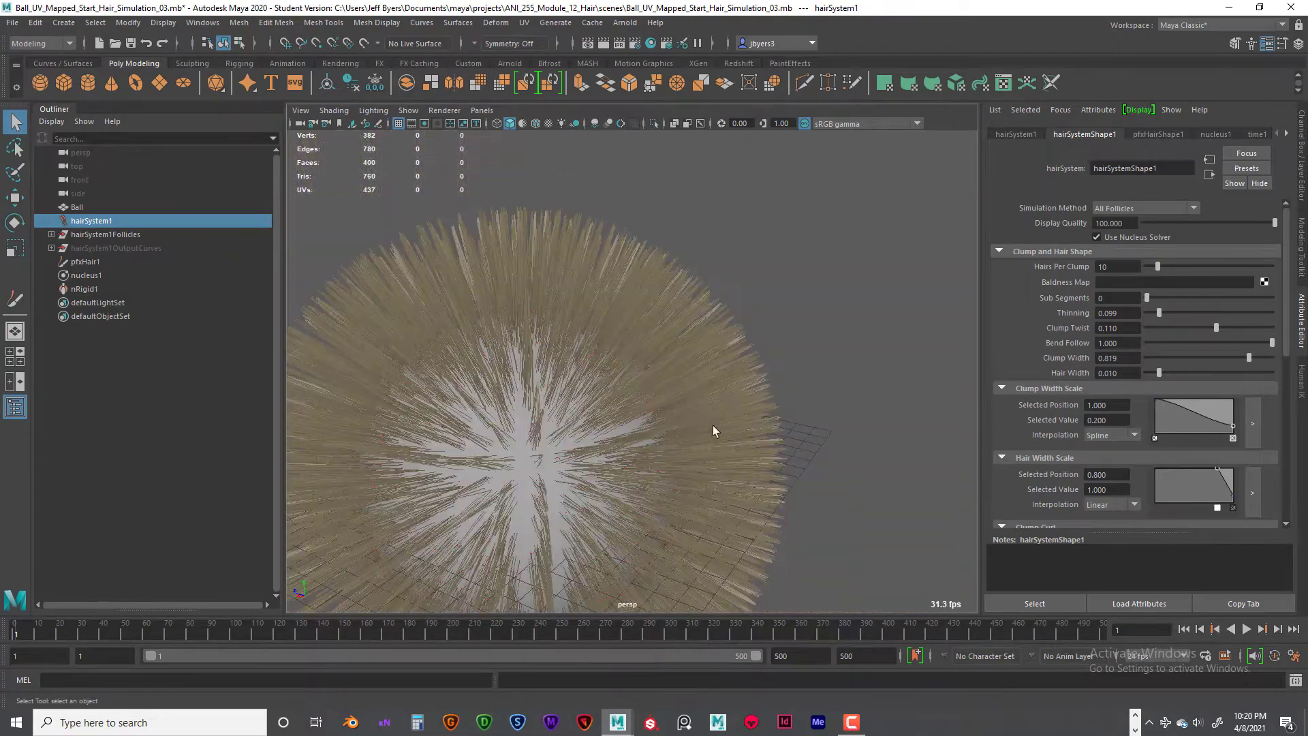
pyautogui.keyDown('alt'); pyautogui.moveTo(713, 427); pyautogui.dragTo(788, 453); pyautogui.keyUp('alt')
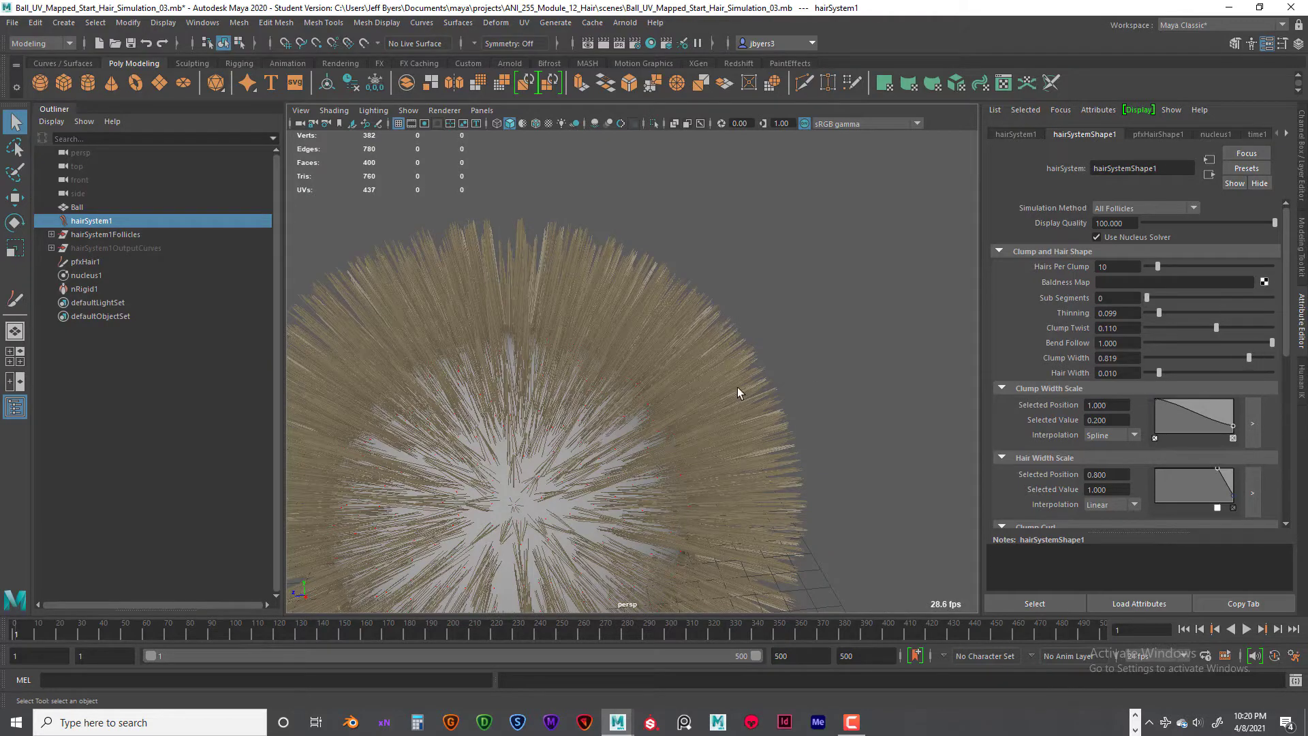
pyautogui.keyDown('alt'); pyautogui.moveTo(733, 382); pyautogui.dragTo(830, 310); pyautogui.keyUp('alt')
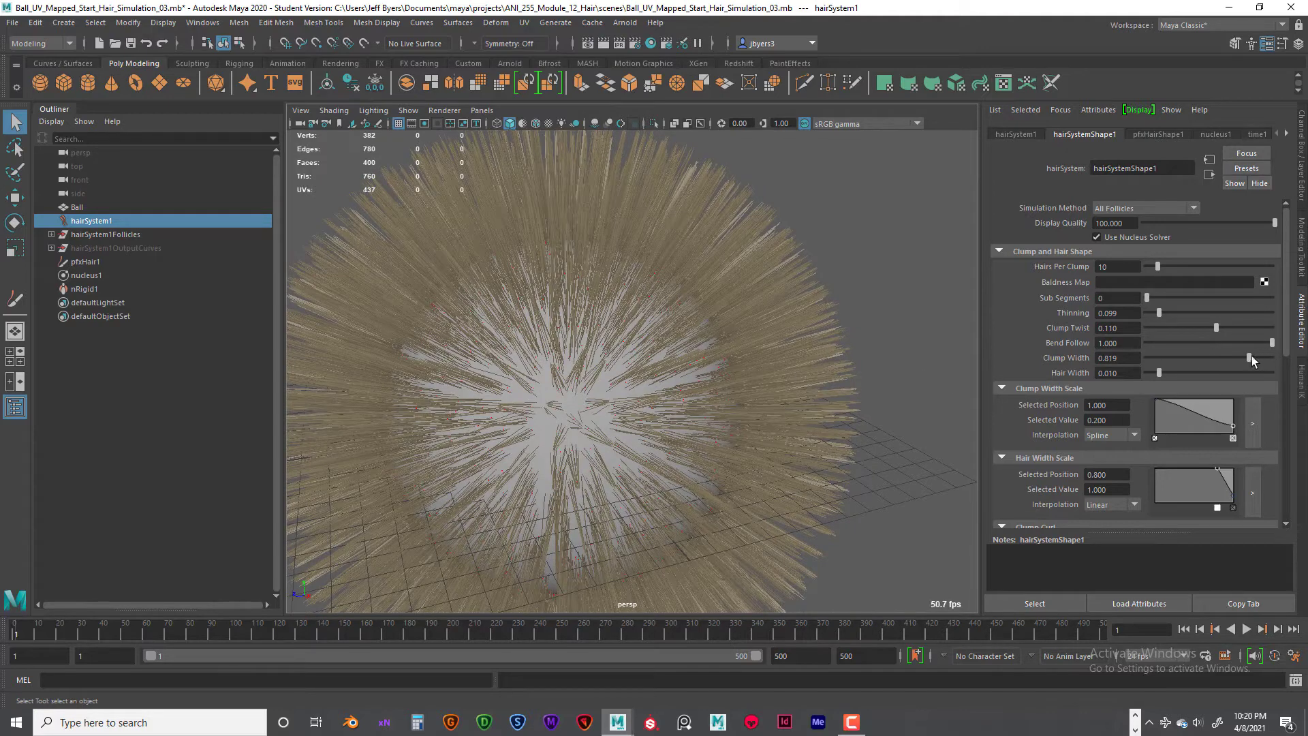
pyautogui.moveTo(1252, 361); pyautogui.dragTo(1282, 372)
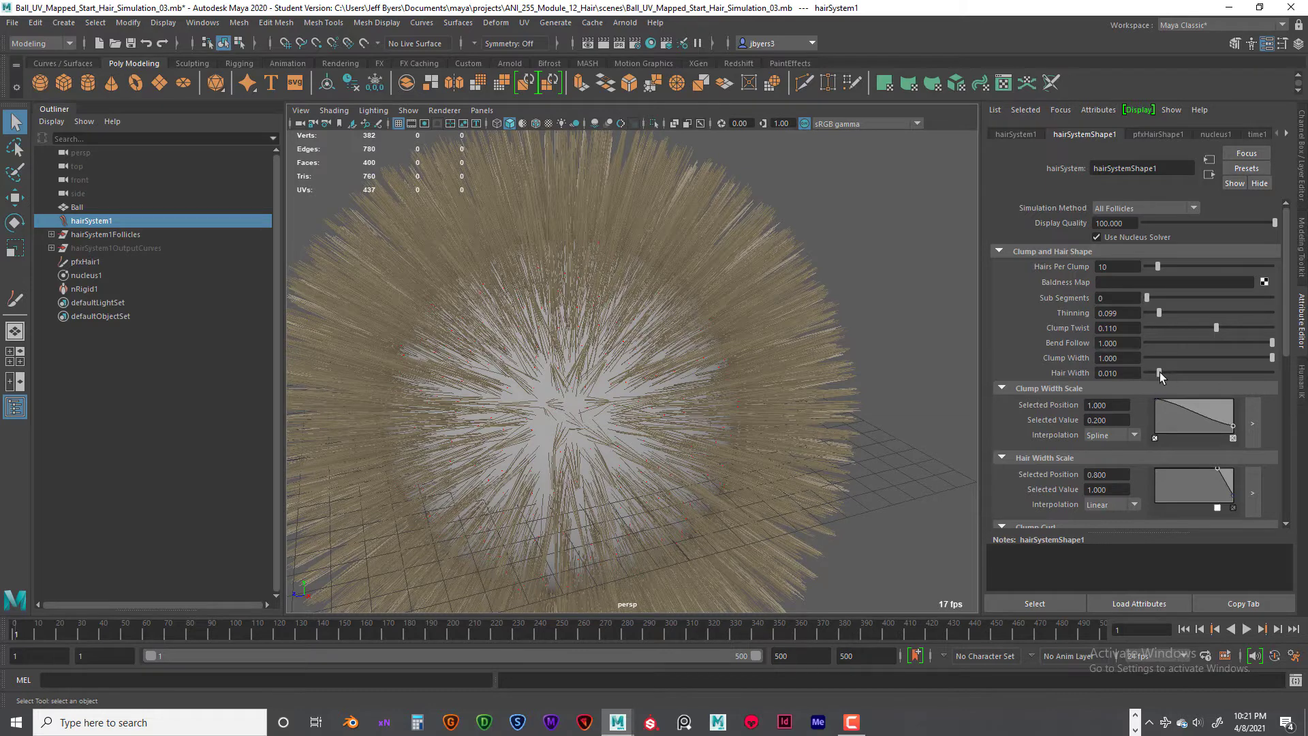
# - Set the Hair Width to 0.045 and the Clump Width to 0.901, checking the hair from another angle
pyautogui.moveTo(1159, 373); pyautogui.dragTo(1204, 371)
pyautogui.moveTo(890, 353)
pyautogui.keyDown('alt'); pyautogui.mouseDown()
pyautogui.moveTo(902, 338)
pyautogui.moveTo(889, 354)
pyautogui.mouseUp(); pyautogui.keyUp('alt')
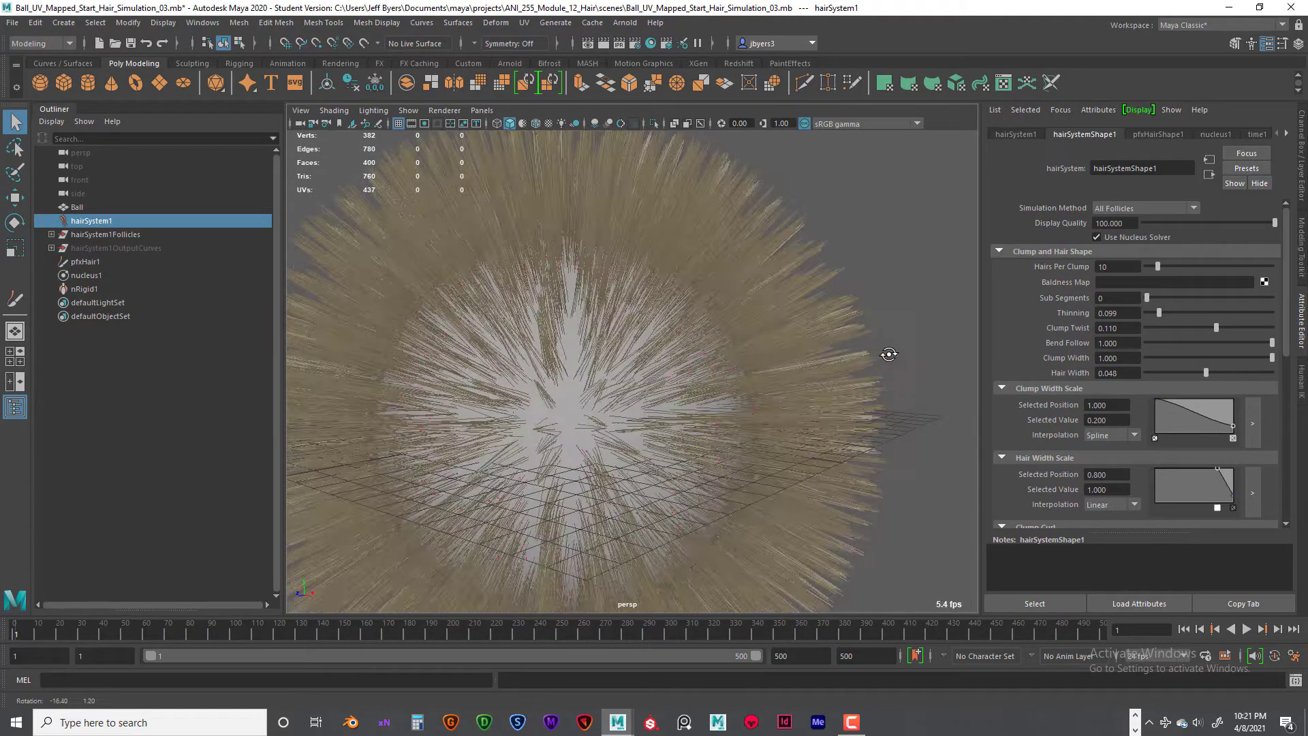
pyautogui.moveTo(1232, 374); pyautogui.dragTo(1154, 374)
pyautogui.moveTo(1272, 358)
pyautogui.mouseDown()
pyautogui.moveTo(1176, 378)
pyautogui.moveTo(1268, 359)
pyautogui.moveTo(1256, 367)
pyautogui.mouseUp()
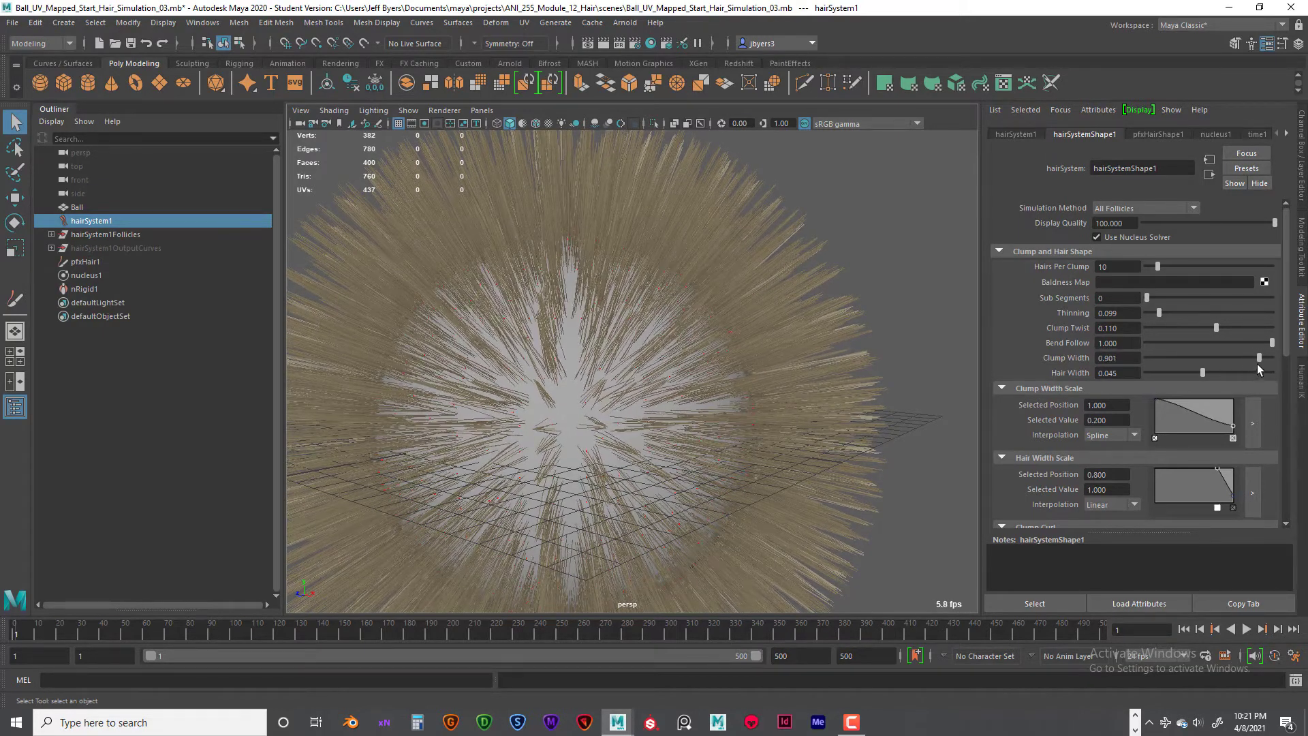
pyautogui.moveTo(770, 420)
pyautogui.keyDown('alt'); pyautogui.mouseDown()
pyautogui.moveTo(802, 394)
pyautogui.moveTo(759, 429)
pyautogui.moveTo(769, 423)
pyautogui.mouseUp(); pyautogui.keyUp('alt')
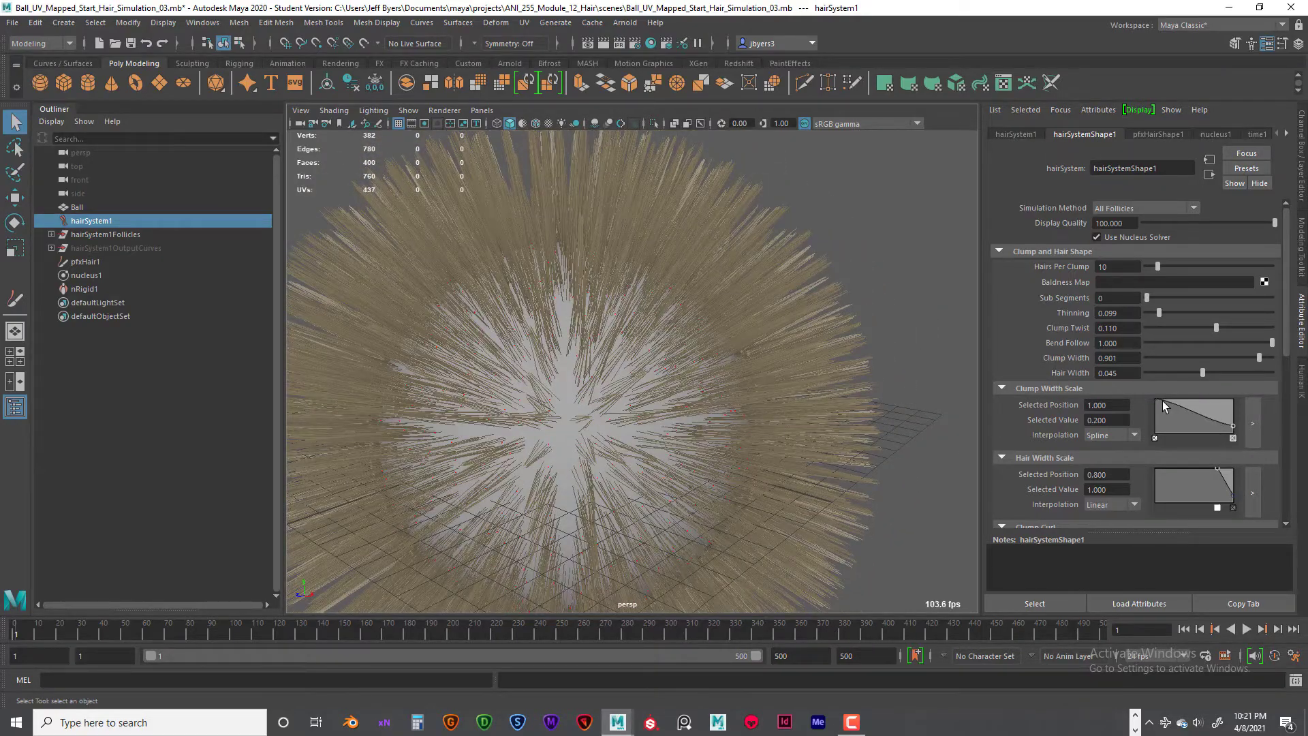
# - Shape the Clump Width Scale curve into a hump with a lowered start, a 0.700 peak at position 0.417 and a 0 end
pyautogui.moveTo(1232, 425)
pyautogui.mouseDown()
pyautogui.moveTo(1234, 413)
pyautogui.moveTo(1231, 448)
pyautogui.mouseUp()
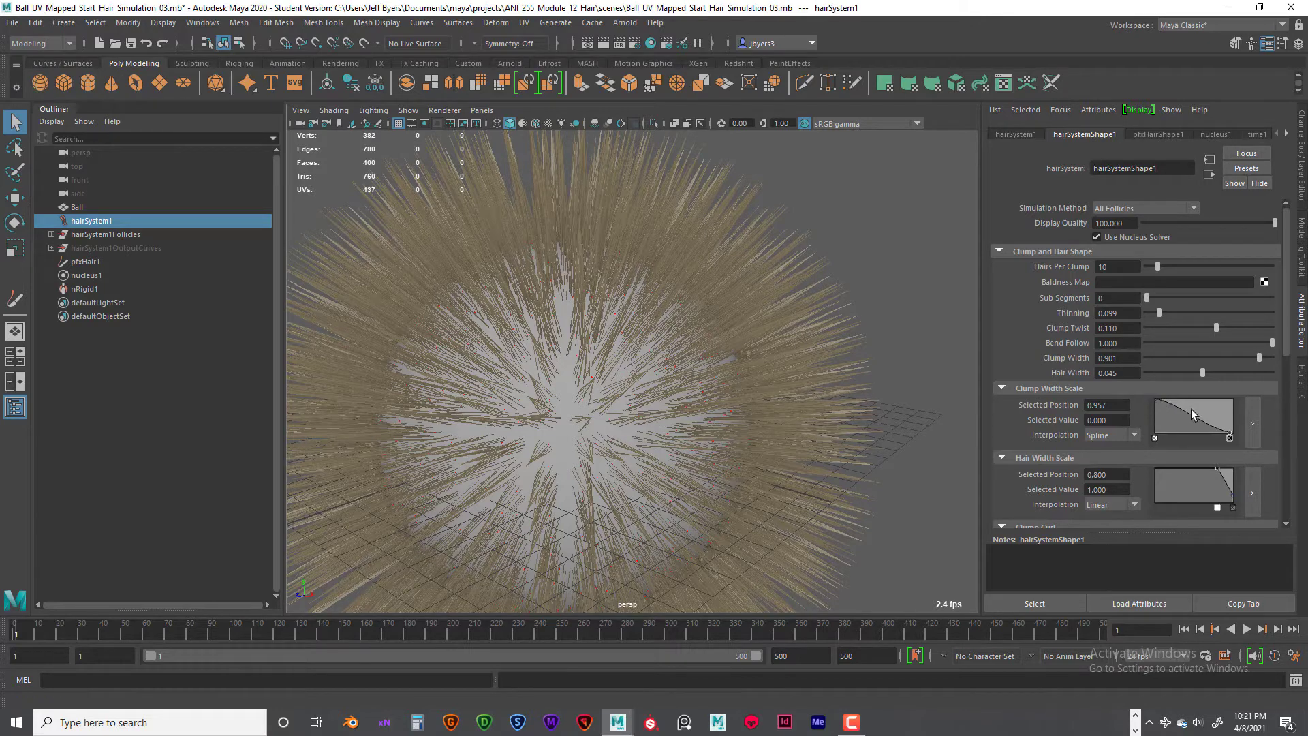
pyautogui.click(1163, 407)
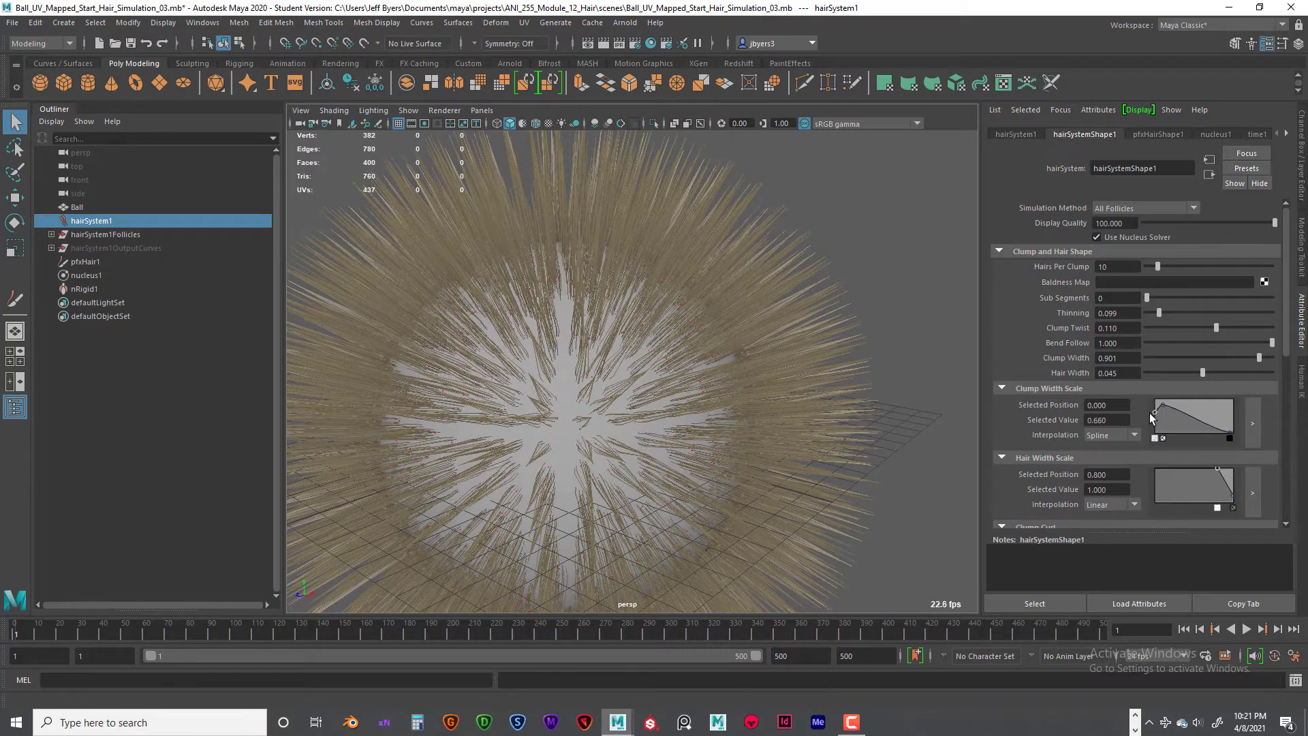
pyautogui.moveTo(1154, 399); pyautogui.dragTo(1187, 407)
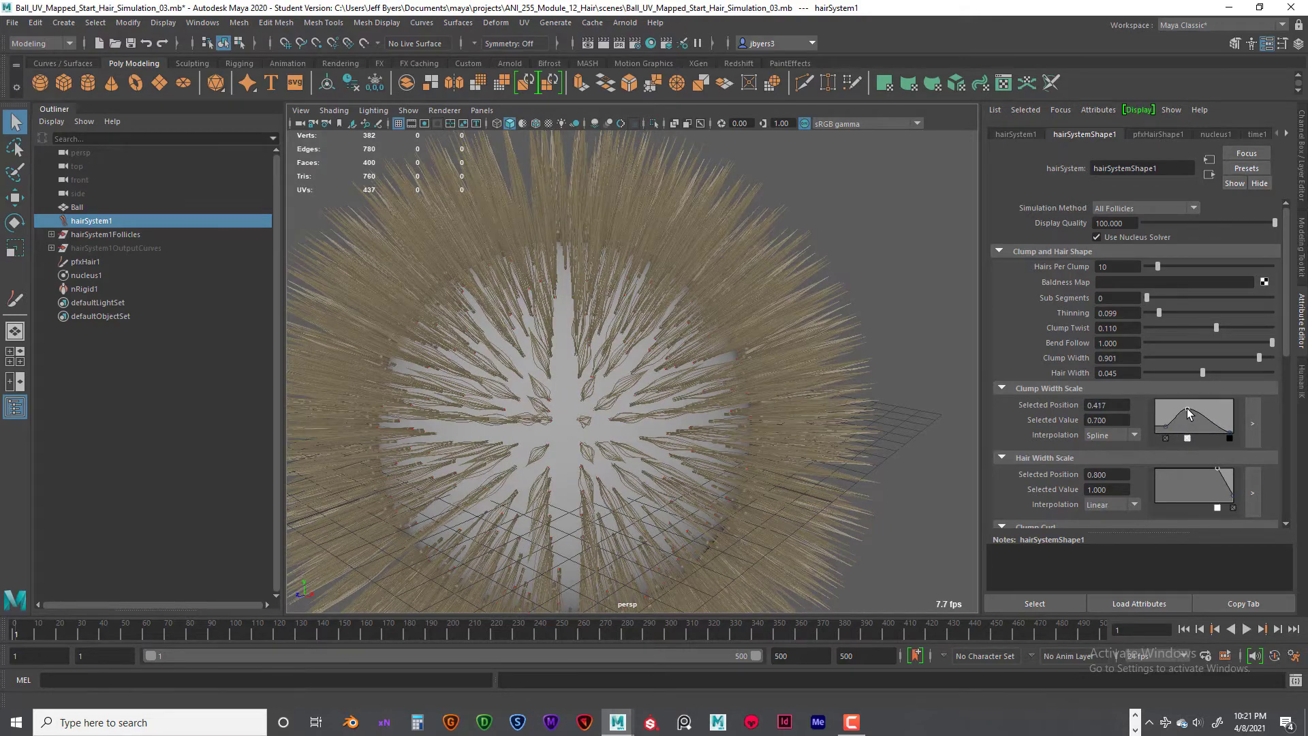
pyautogui.keyDown('alt'); pyautogui.moveTo(755, 435); pyautogui.dragTo(656, 332); pyautogui.keyUp('alt')
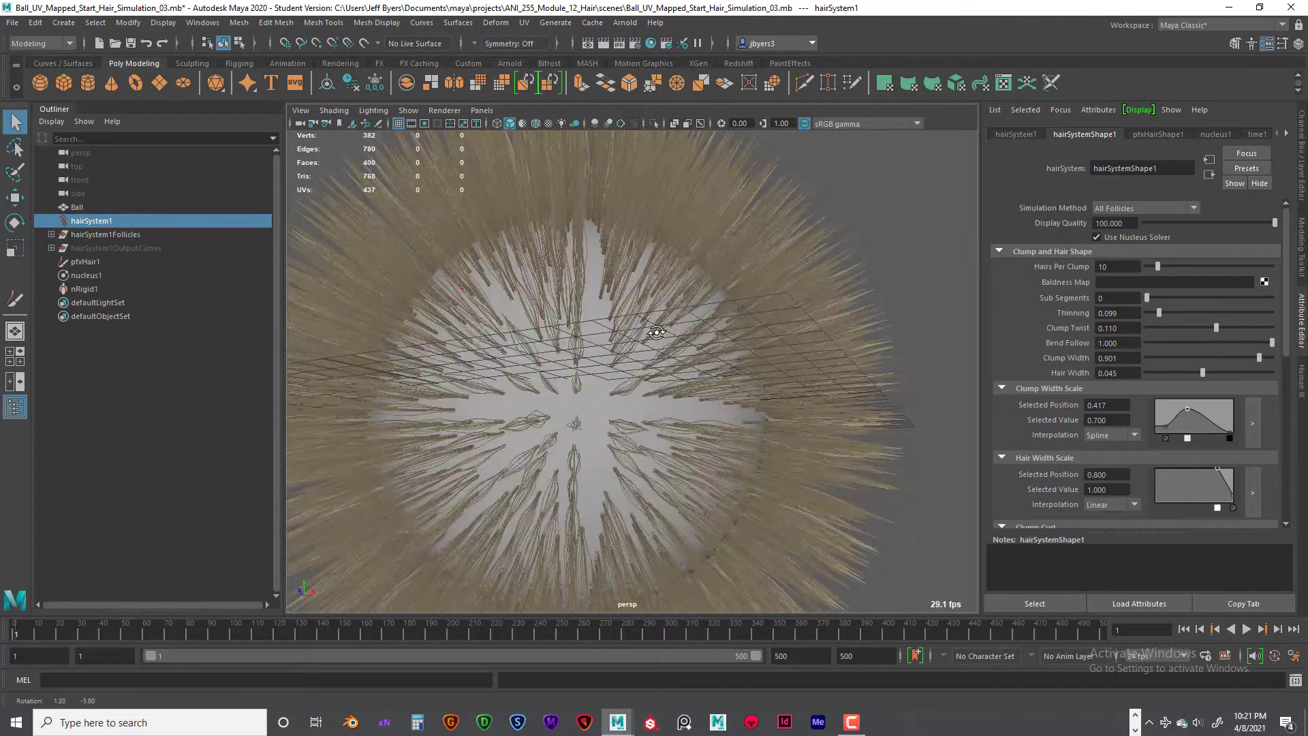
# - Reshape the Clump Width Scale curve to values of 0.980 at position 0.017, 0.820 at 0.470 and 0.620 at 1.000
pyautogui.moveTo(1166, 428); pyautogui.dragTo(1156, 402)
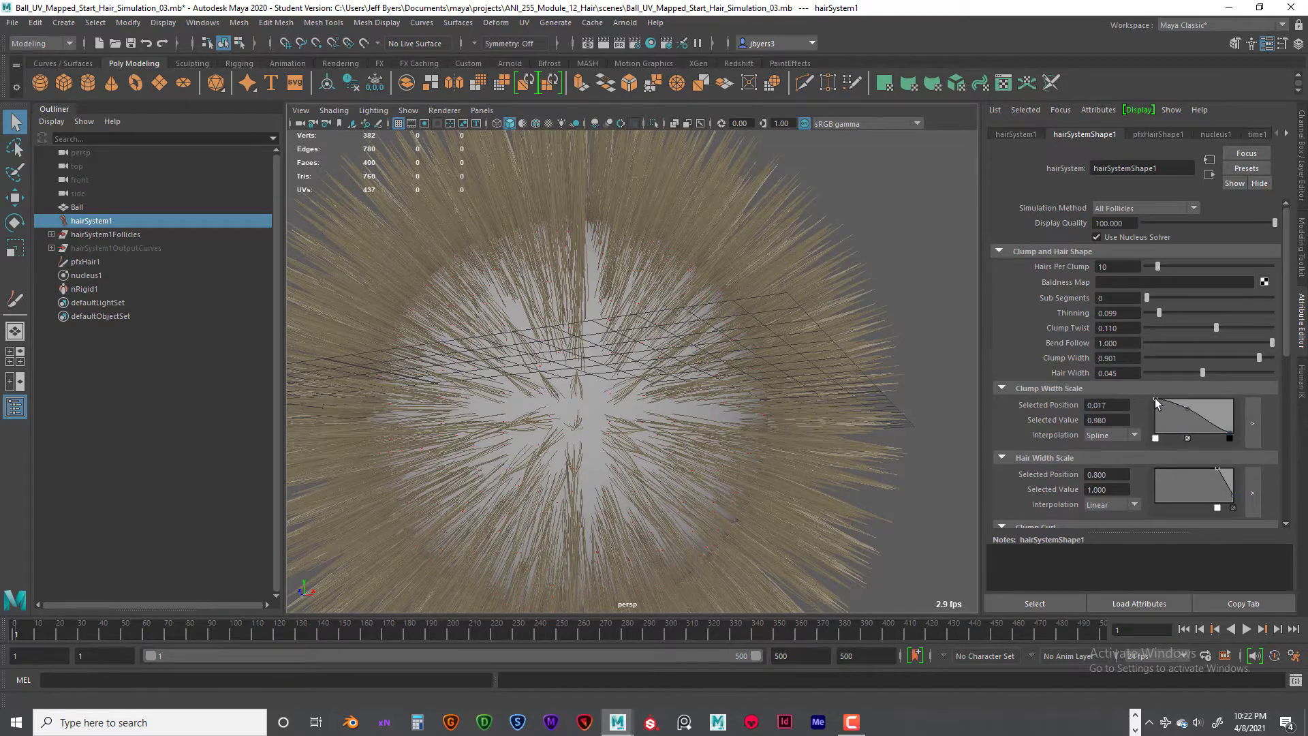
pyautogui.click(1191, 404)
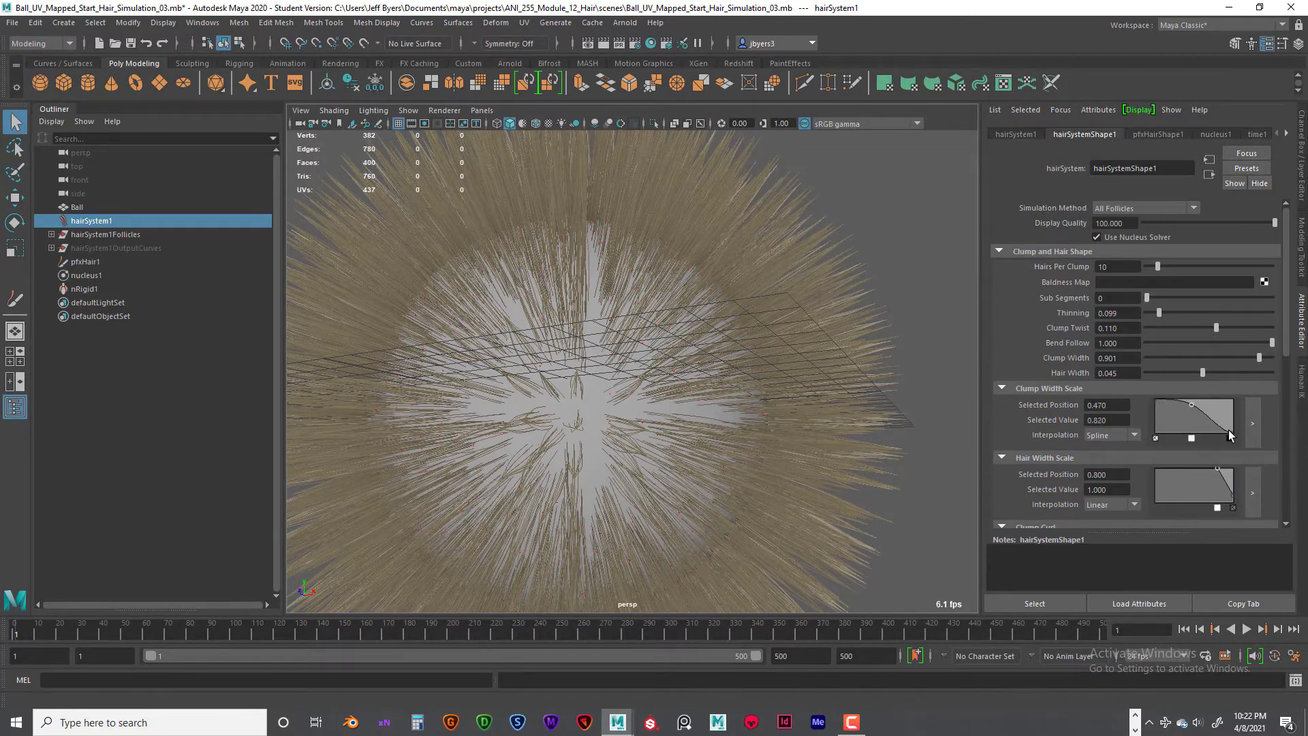
pyautogui.moveTo(1231, 432); pyautogui.dragTo(1234, 415)
pyautogui.keyDown('alt'); pyautogui.moveTo(906, 402); pyautogui.dragTo(685, 422); pyautogui.keyUp('alt')
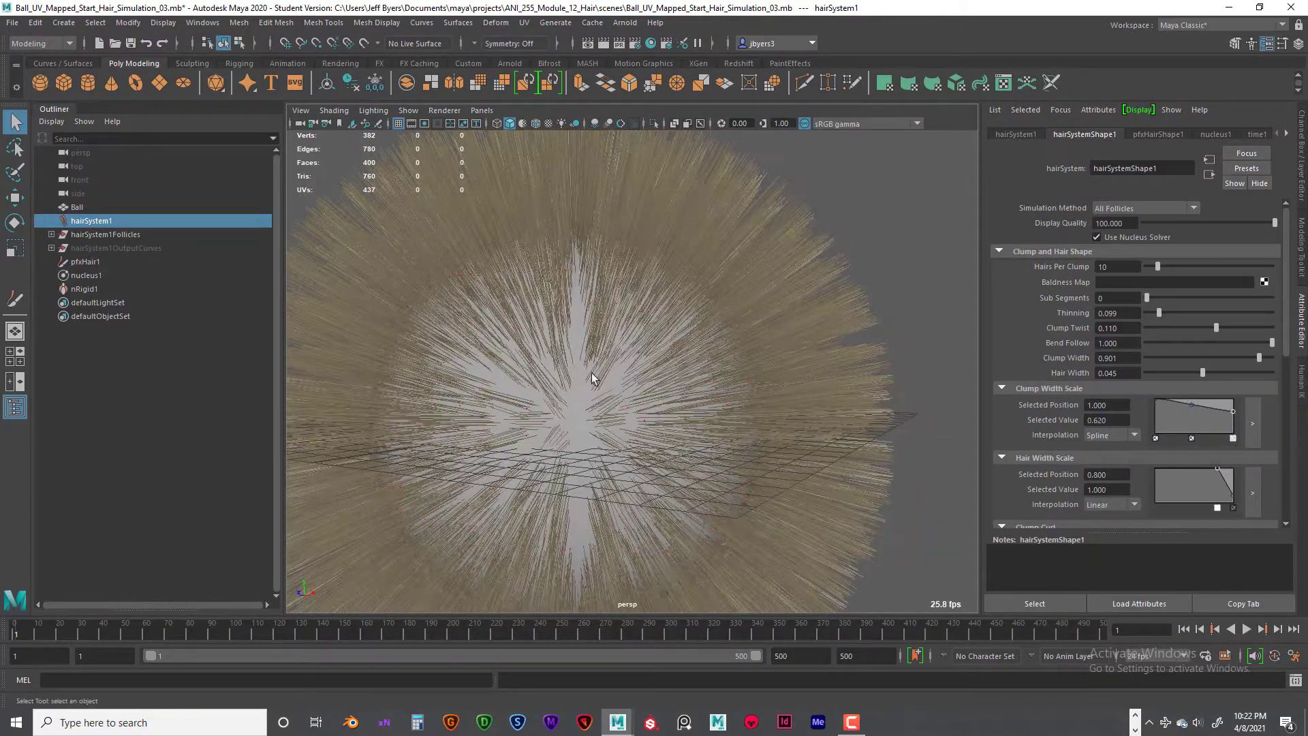
pyautogui.keyDown('alt'); pyautogui.moveTo(592, 378); pyautogui.dragTo(715, 382); pyautogui.keyUp('alt')
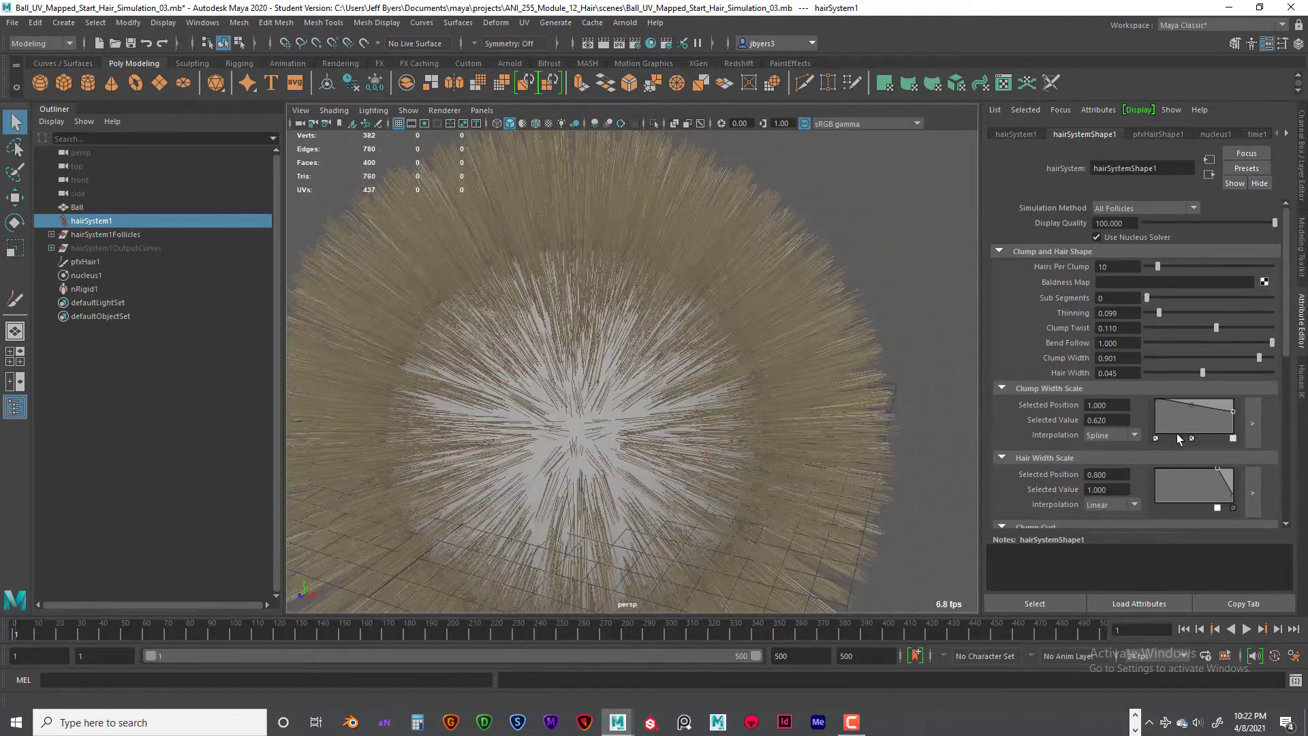
# - Try lowering the Clump Width Scale's end point to 0, view the pointed clumps, and set the point's value to 0.680
pyautogui.moveTo(1235, 417); pyautogui.dragTo(1233, 436)
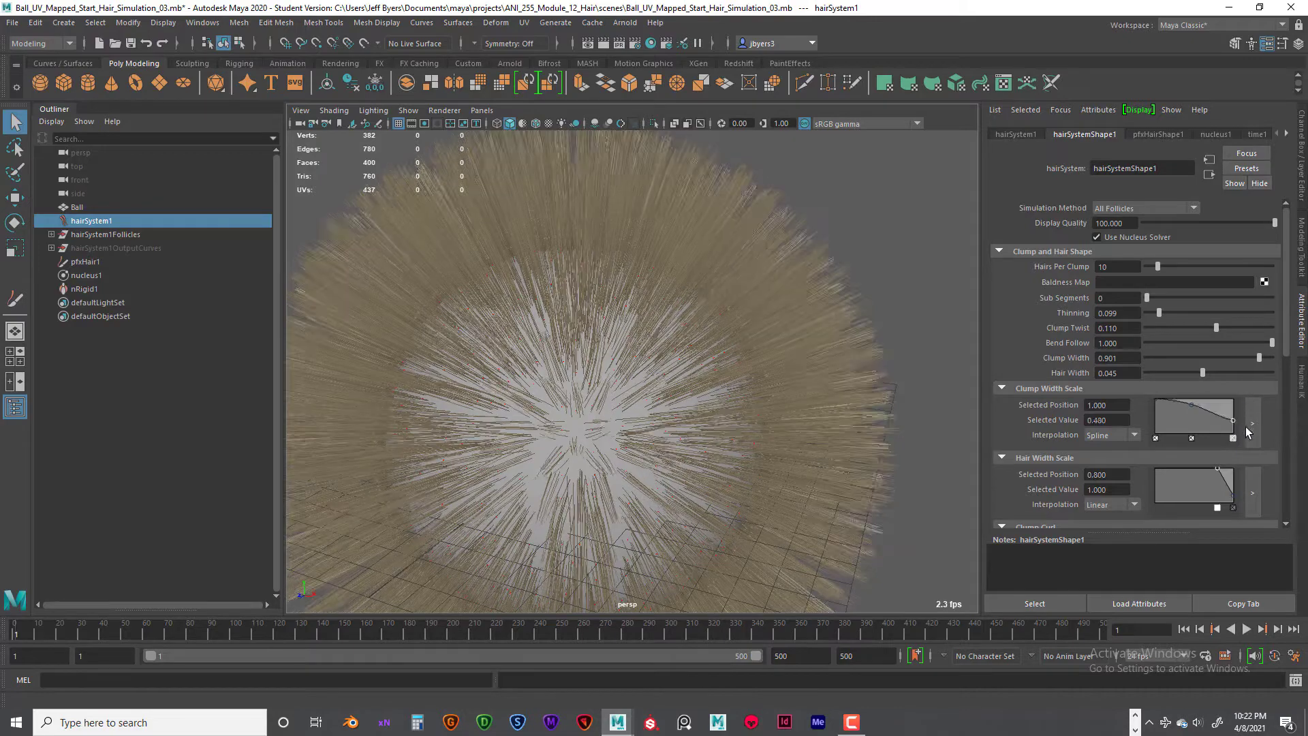
pyautogui.keyDown('alt'); pyautogui.moveTo(859, 386); pyautogui.dragTo(823, 292); pyautogui.keyUp('alt')
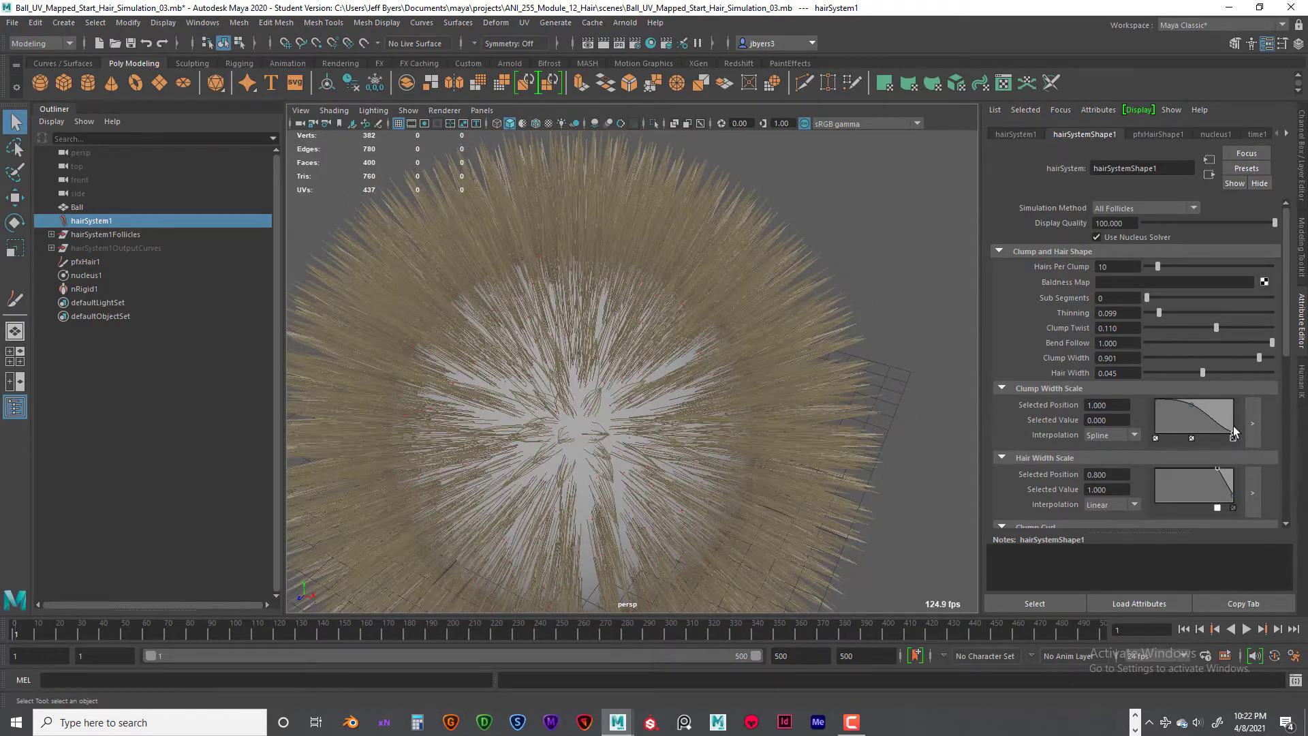
pyautogui.moveTo(1233, 434); pyautogui.dragTo(1236, 408)
# - Adjust the Hair Width Scale curve, raising its end point and placing the other point at position 0.722 with value 0.980
pyautogui.scroll(-2, 1257, 484)
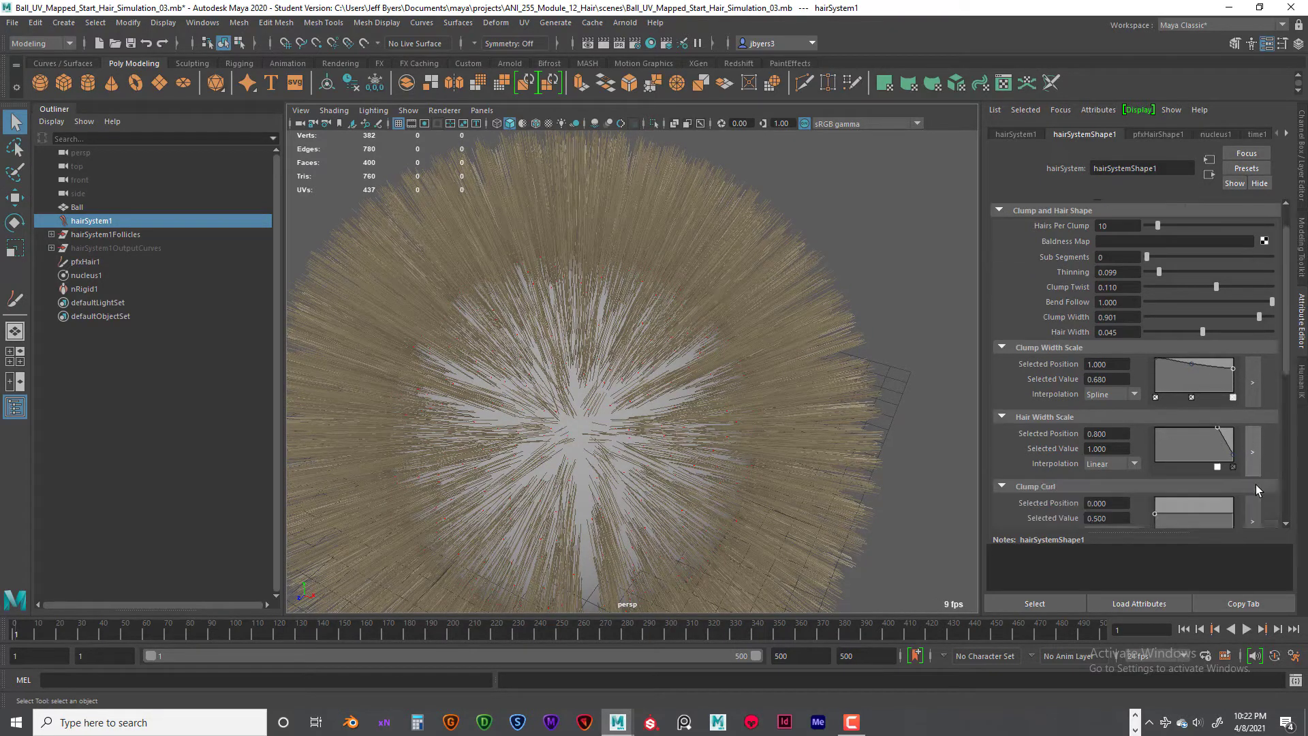
pyautogui.scroll(2, 1256, 483)
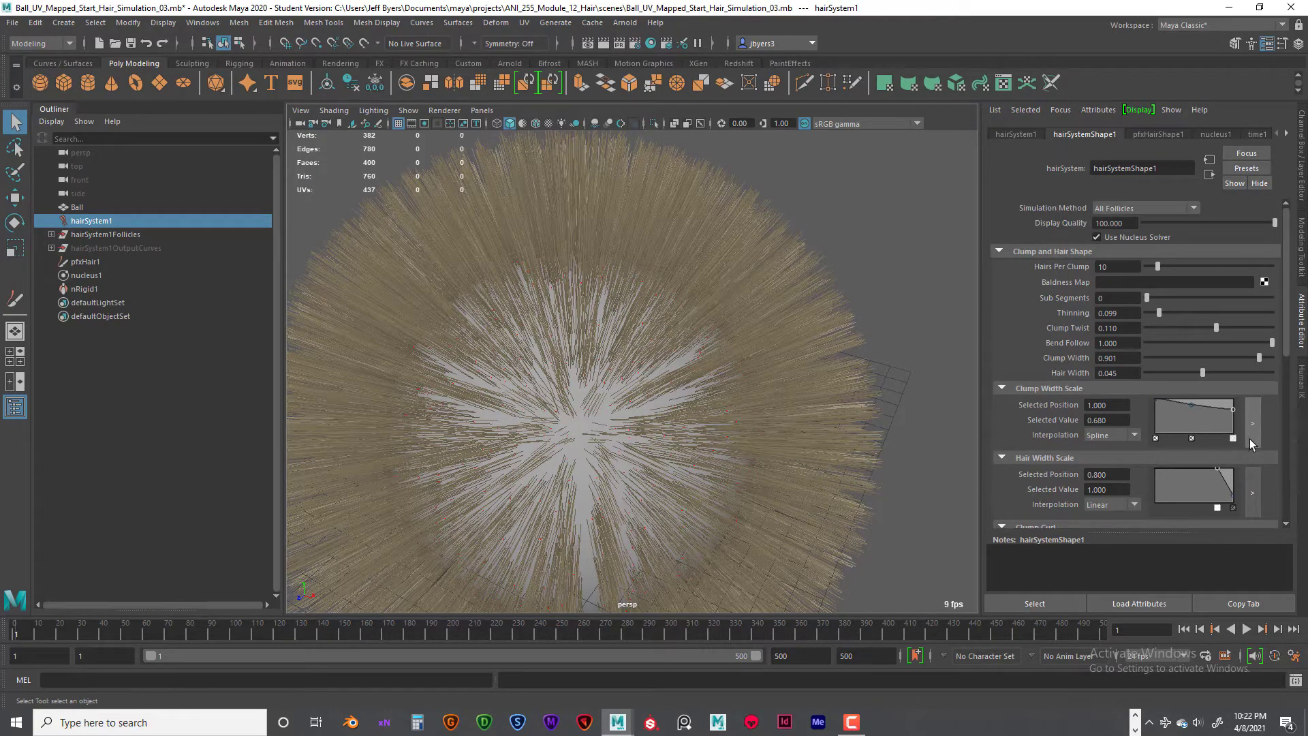
pyautogui.moveTo(1218, 475)
pyautogui.mouseDown()
pyautogui.moveTo(1208, 488)
pyautogui.moveTo(1232, 489)
pyautogui.moveTo(1202, 474)
pyautogui.moveTo(1232, 482)
pyautogui.mouseUp()
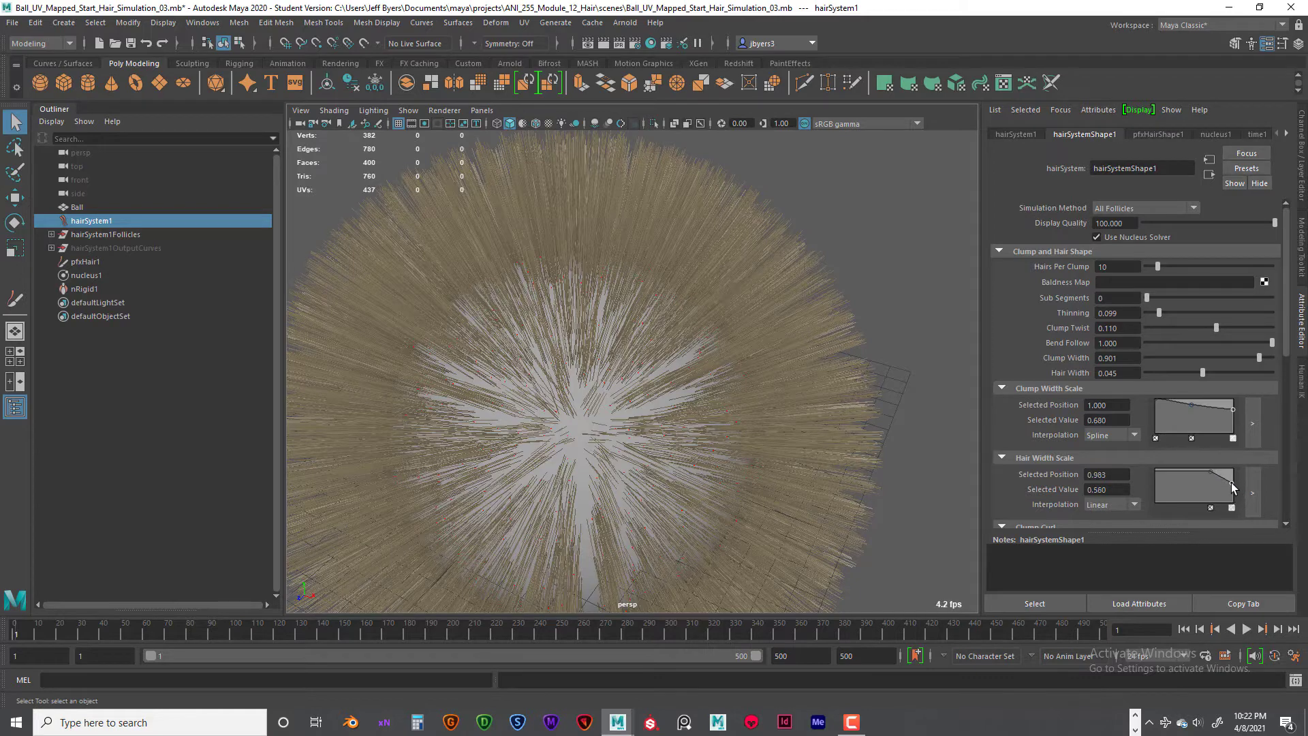
pyautogui.click(1211, 471)
pyautogui.scroll(-3, 1243, 473)
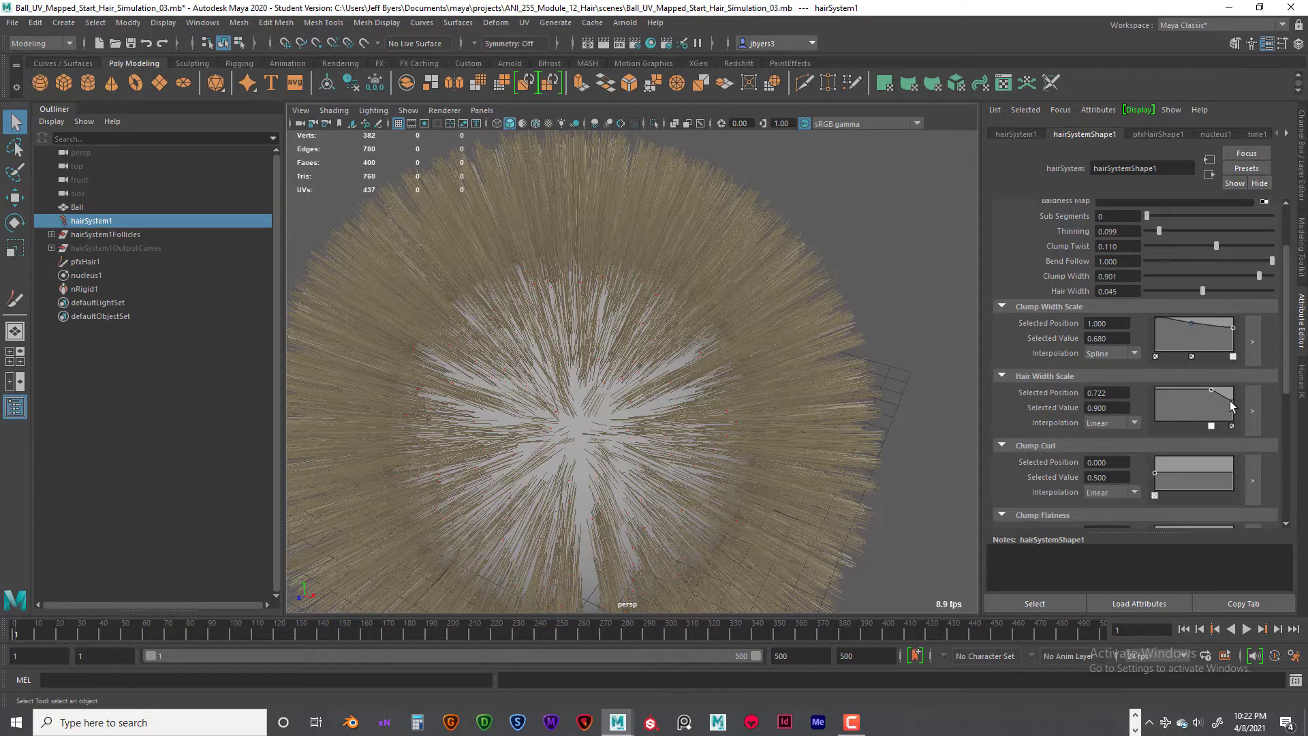
pyautogui.moveTo(1220, 390)
pyautogui.mouseDown()
pyautogui.moveTo(1176, 412)
pyautogui.moveTo(1216, 399)
pyautogui.moveTo(1199, 393)
pyautogui.moveTo(1211, 387)
pyautogui.mouseUp()
# - Try a Clump Curl value of 0.620 at position 0.035, reduce it to 0.520, and view the strands around the ball
pyautogui.moveTo(1154, 472); pyautogui.dragTo(1157, 468)
pyautogui.moveTo(949, 455)
pyautogui.keyDown('alt'); pyautogui.mouseDown()
pyautogui.moveTo(963, 430)
pyautogui.moveTo(992, 427)
pyautogui.moveTo(949, 432)
pyautogui.moveTo(960, 440)
pyautogui.mouseUp(); pyautogui.keyUp('alt')
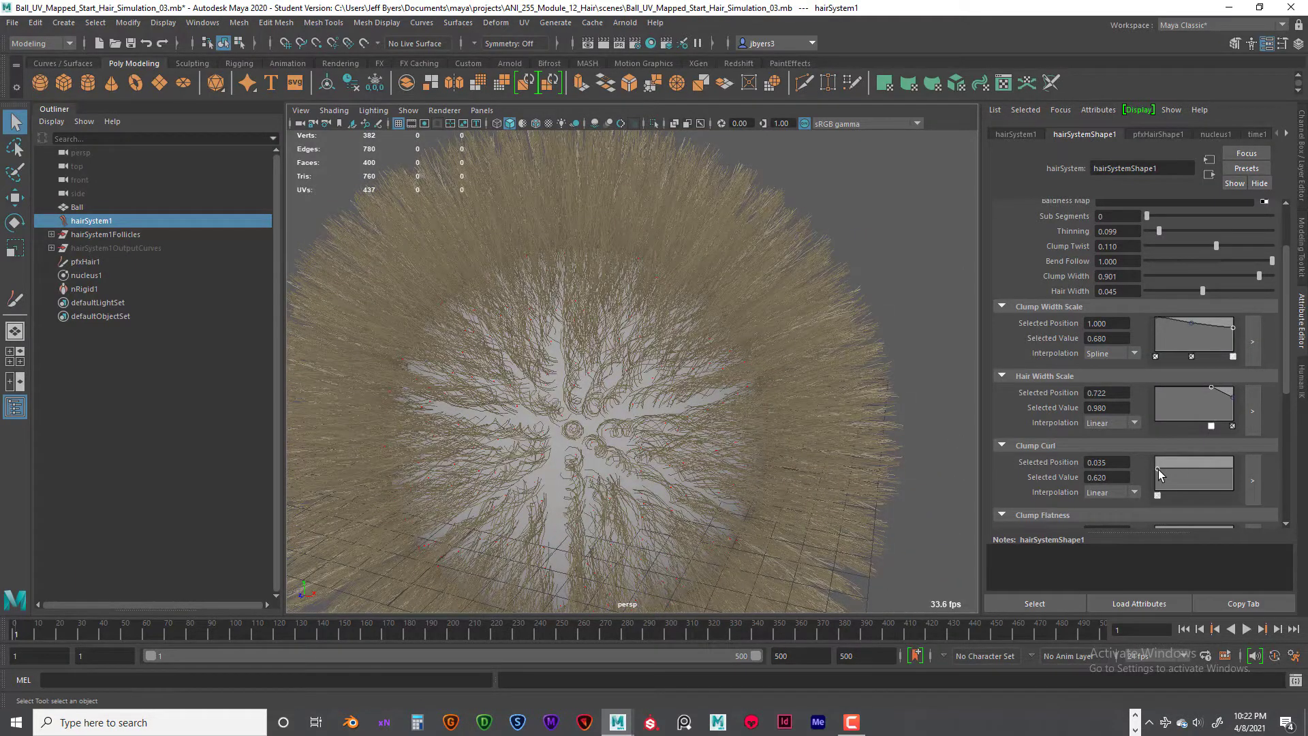
pyautogui.moveTo(1158, 469); pyautogui.dragTo(1157, 472)
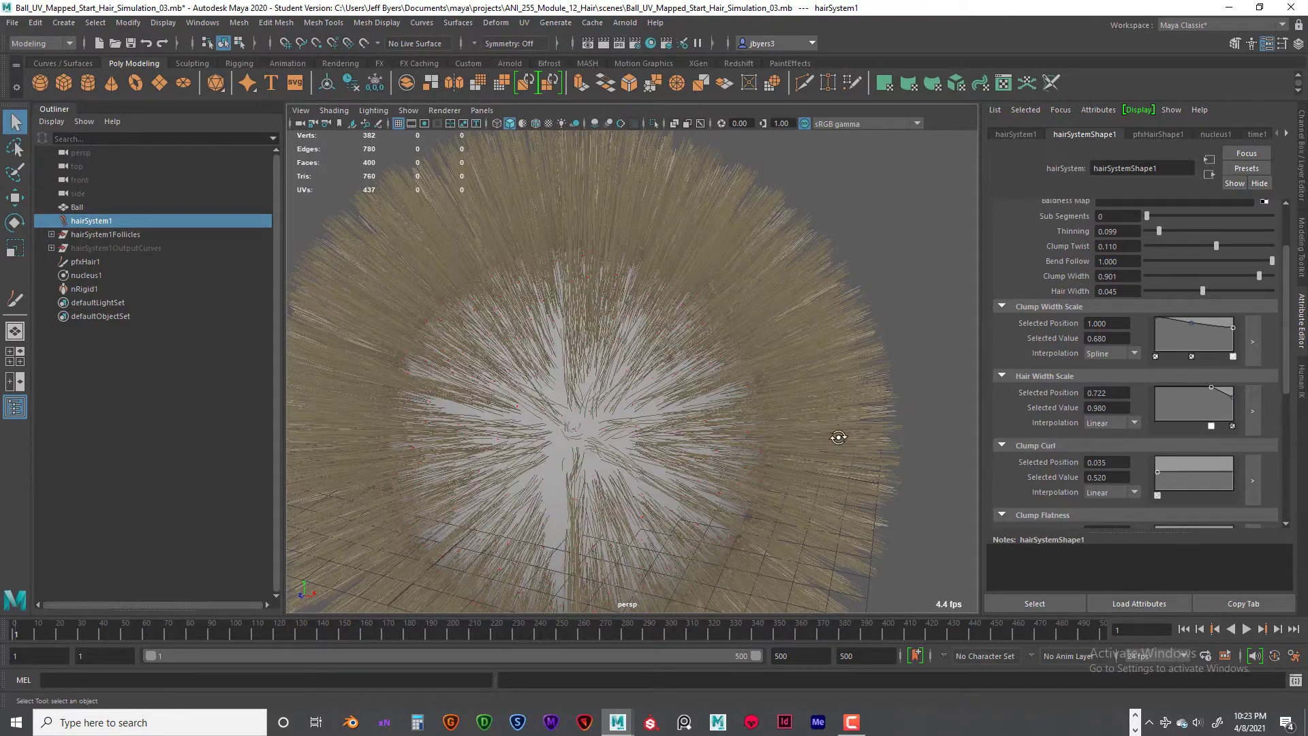
pyautogui.keyDown('alt'); pyautogui.moveTo(832, 438); pyautogui.dragTo(906, 448); pyautogui.keyUp('alt')
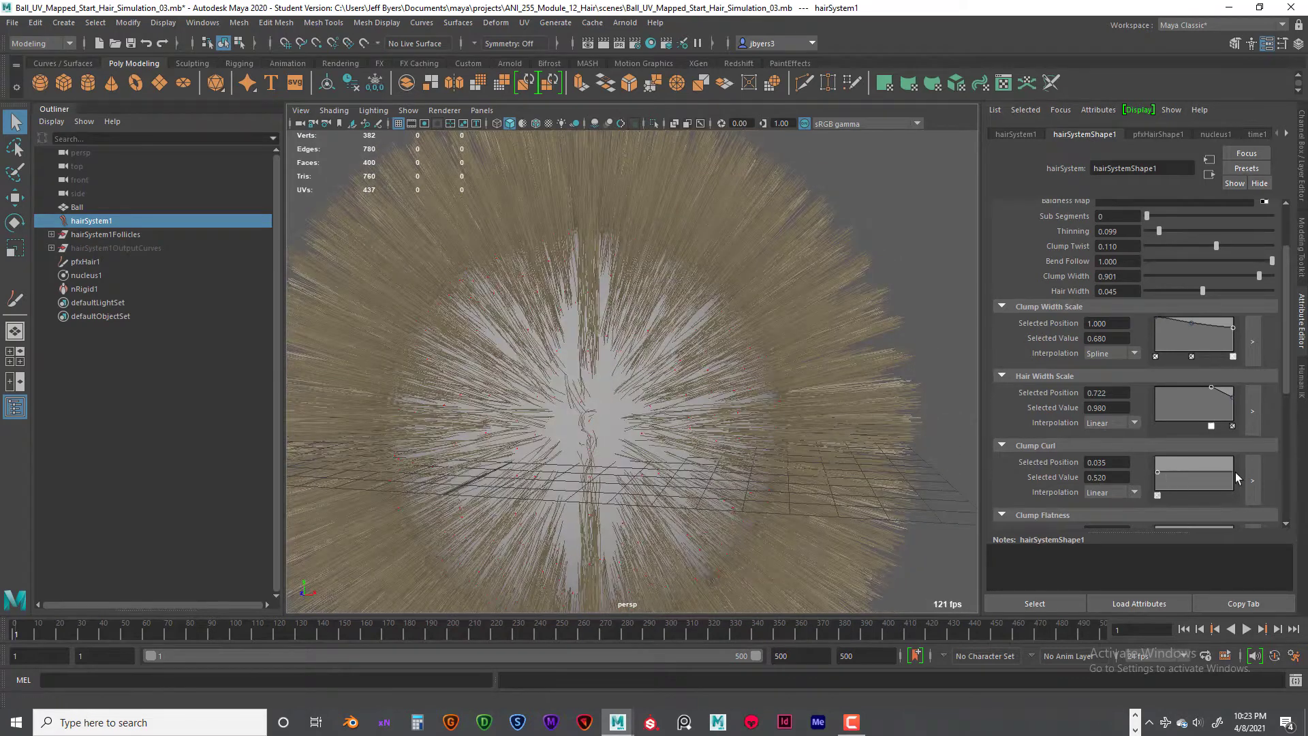
# - Shape the Clump Flatness curve to slope down from 0.680 at position 0.026 to a low point near the end
pyautogui.scroll(-3, 1269, 472)
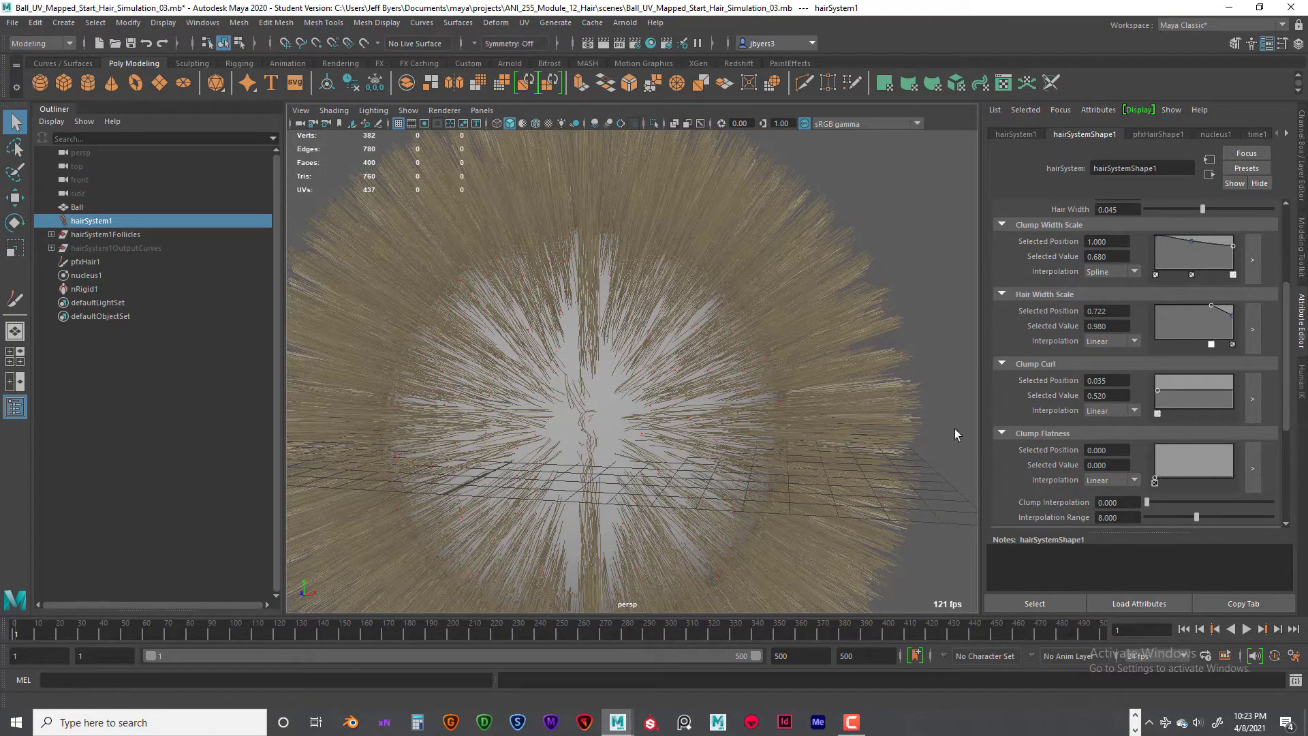
pyautogui.keyDown('alt'); pyautogui.moveTo(724, 437); pyautogui.dragTo(661, 467); pyautogui.keyUp('alt')
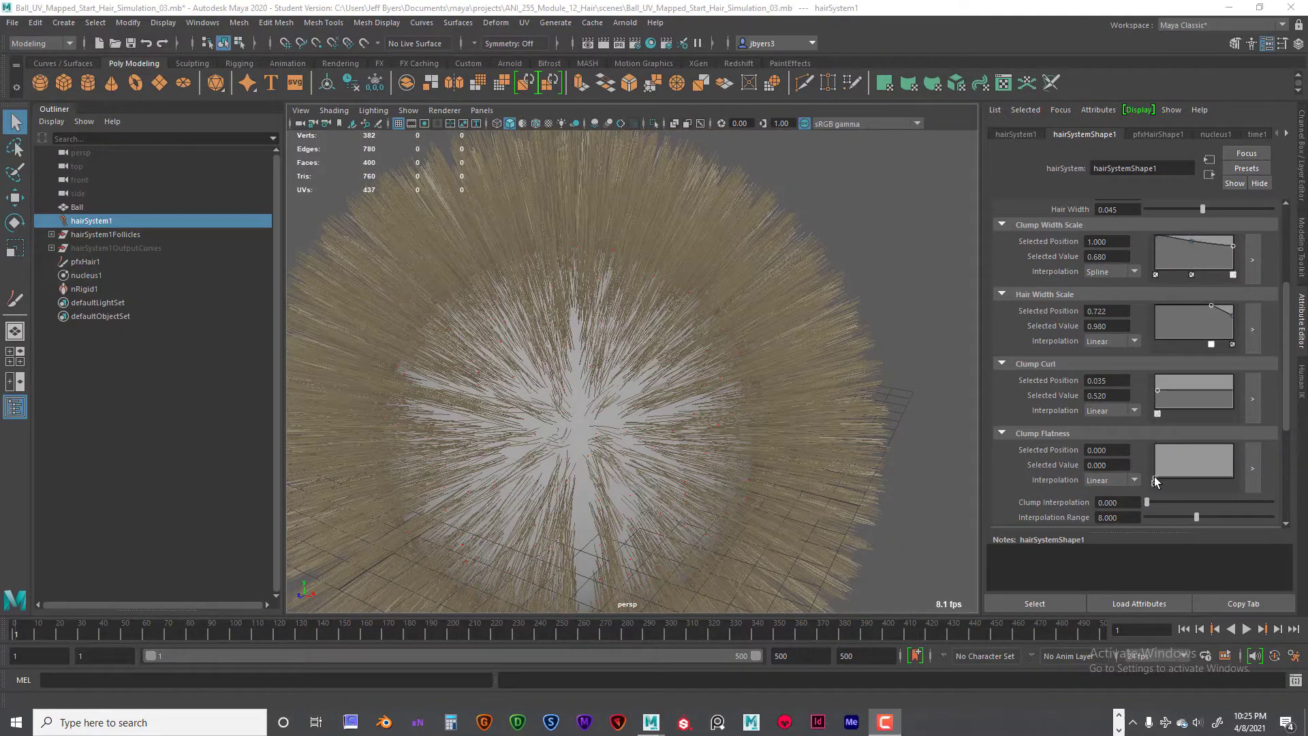
pyautogui.moveTo(1154, 481); pyautogui.dragTo(1229, 471)
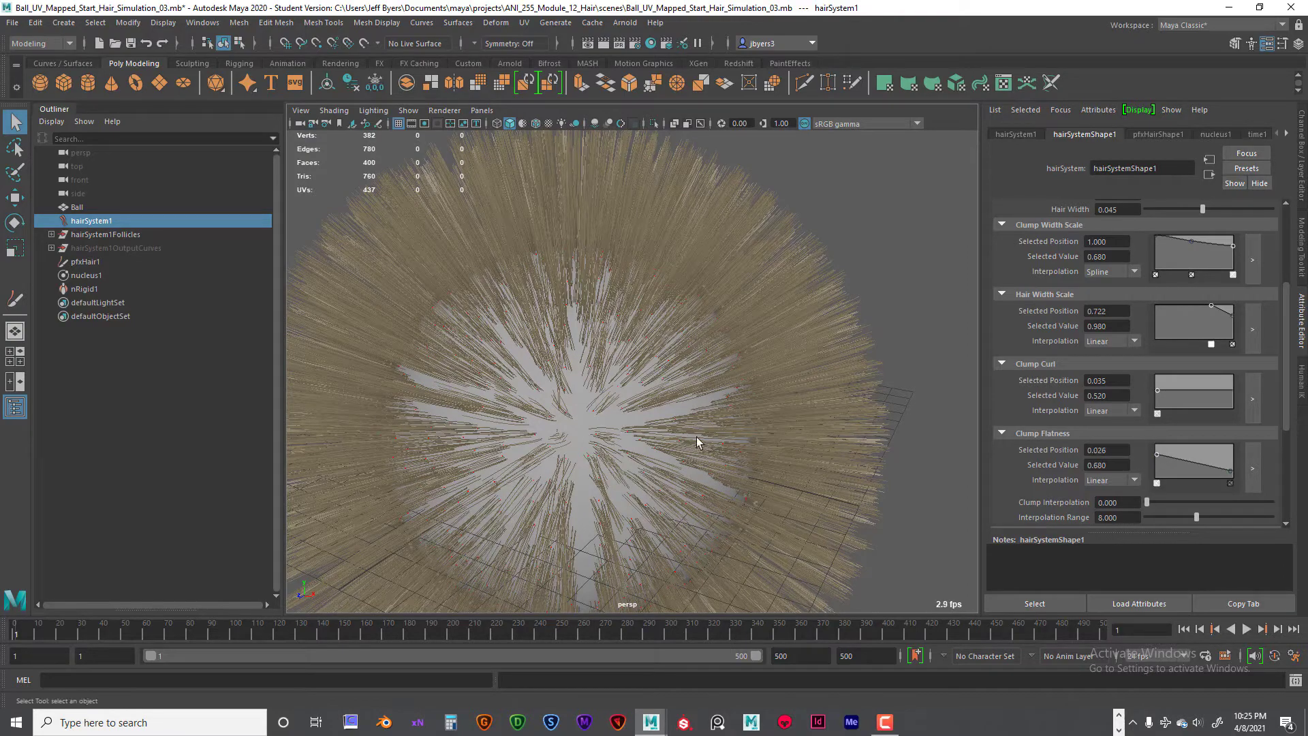
# - Reshape the Clump Flatness curve to slope upward, placing its end point at position 0.991 with value 0.400
pyautogui.keyDown('alt'); pyautogui.moveTo(695, 439); pyautogui.dragTo(688, 398); pyautogui.keyUp('alt')
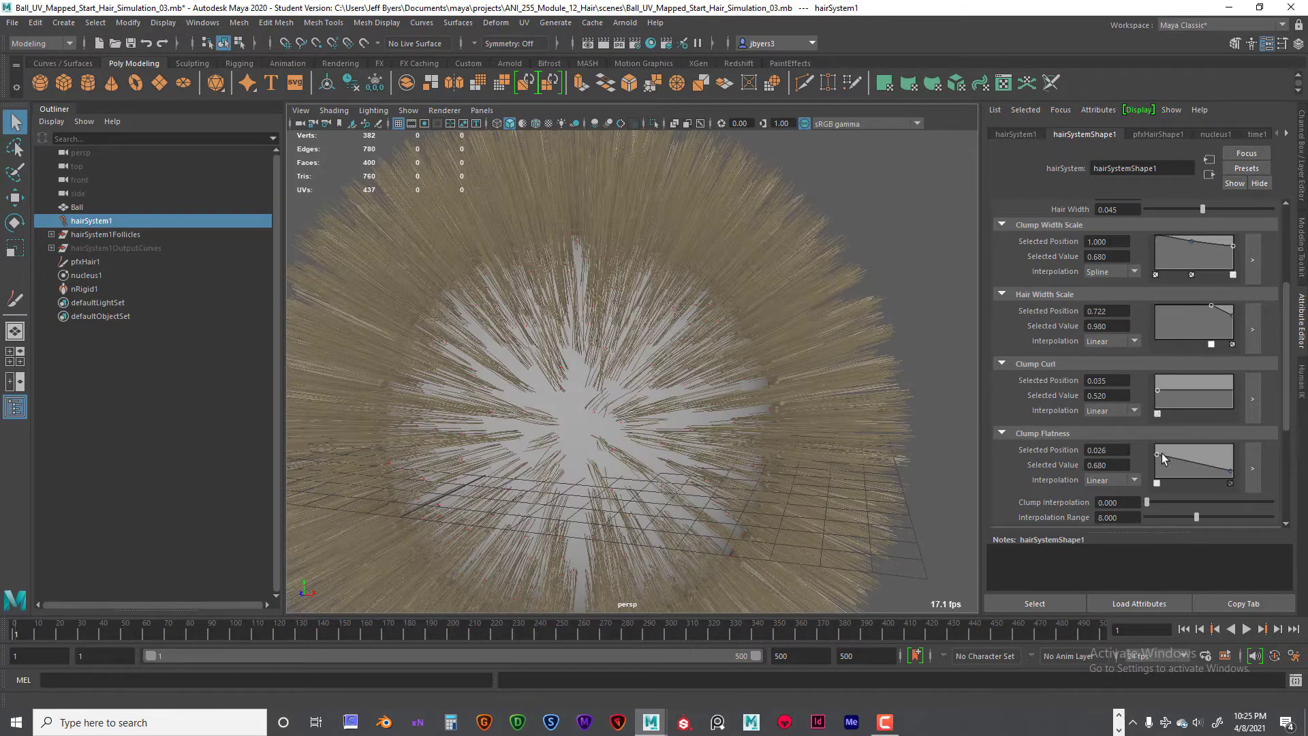
pyautogui.moveTo(1156, 455); pyautogui.dragTo(1233, 465)
pyautogui.keyDown('alt'); pyautogui.moveTo(772, 439); pyautogui.dragTo(820, 439); pyautogui.keyUp('alt')
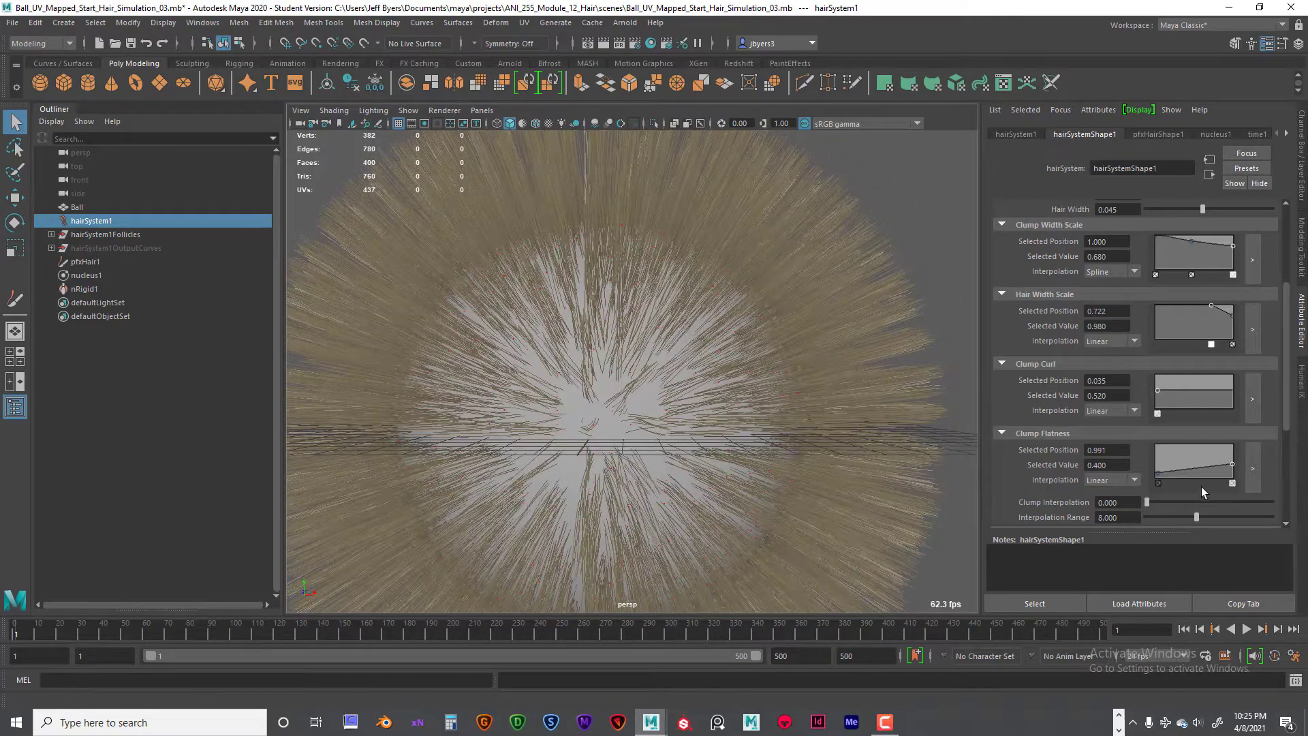
# - Try a Clump Interpolation of 0.962 with Interpolation Range values from 20.000 down to about 5, settling on 9.341
pyautogui.scroll(-3, 1271, 466)
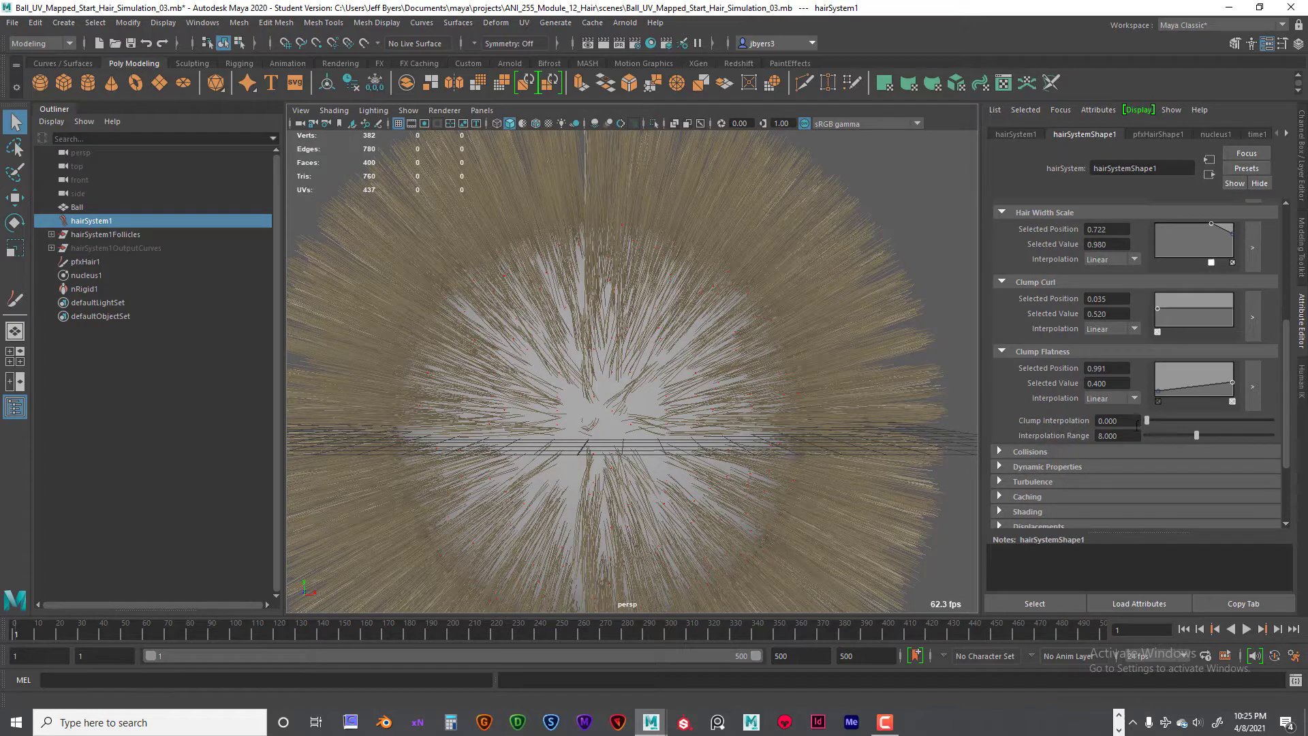
pyautogui.moveTo(1146, 421); pyautogui.dragTo(1265, 425)
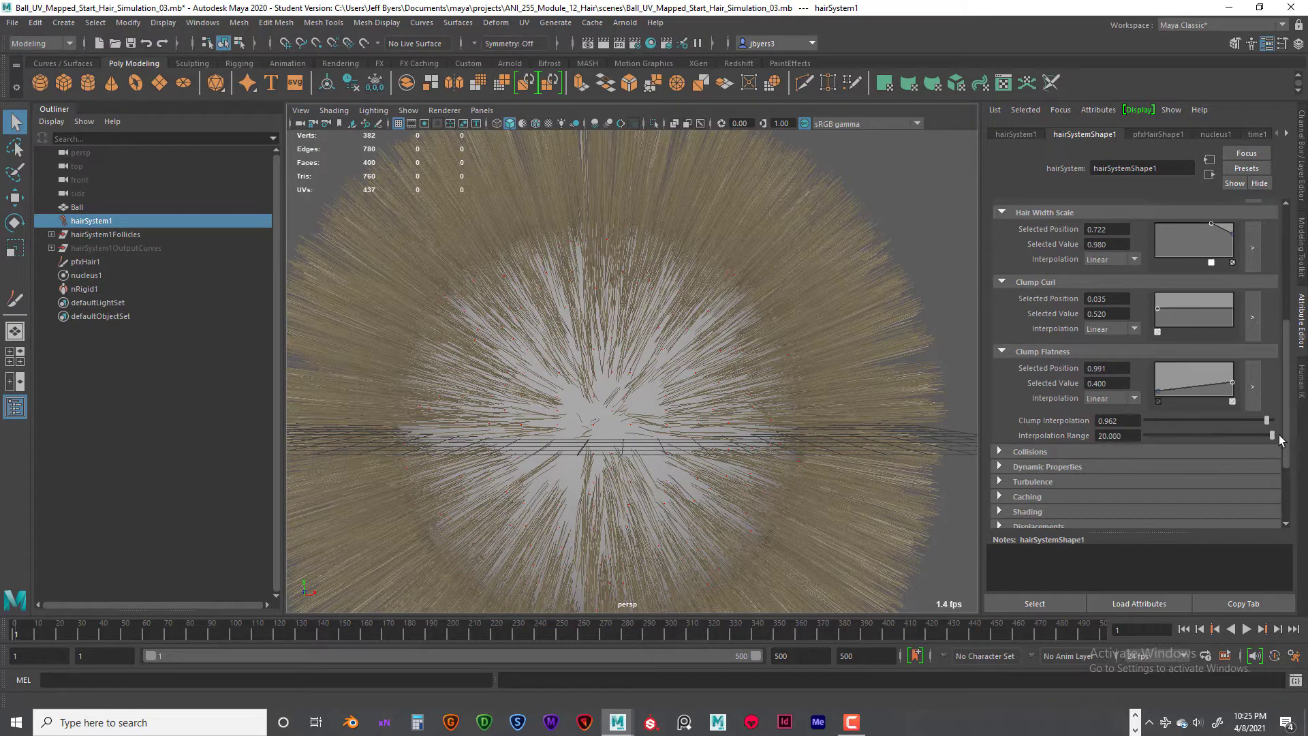
pyautogui.click(1147, 438)
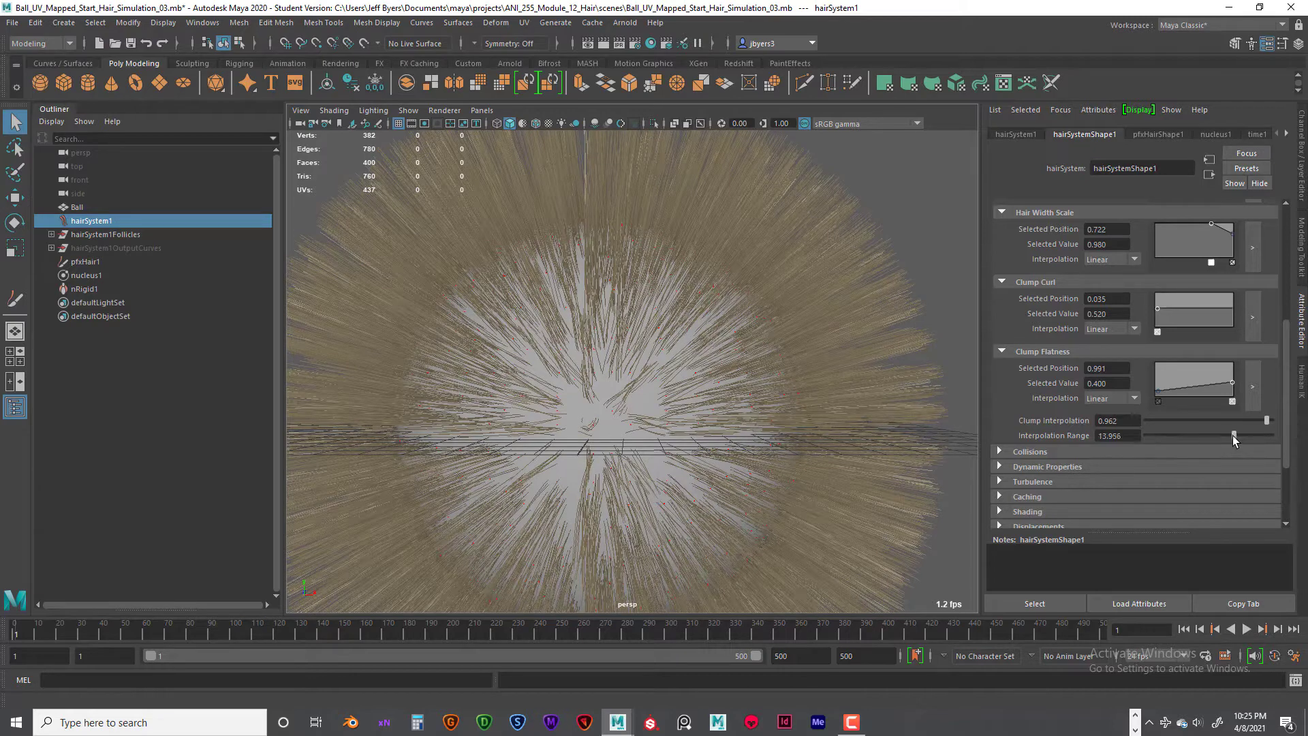
pyautogui.moveTo(1232, 435); pyautogui.dragTo(1183, 436)
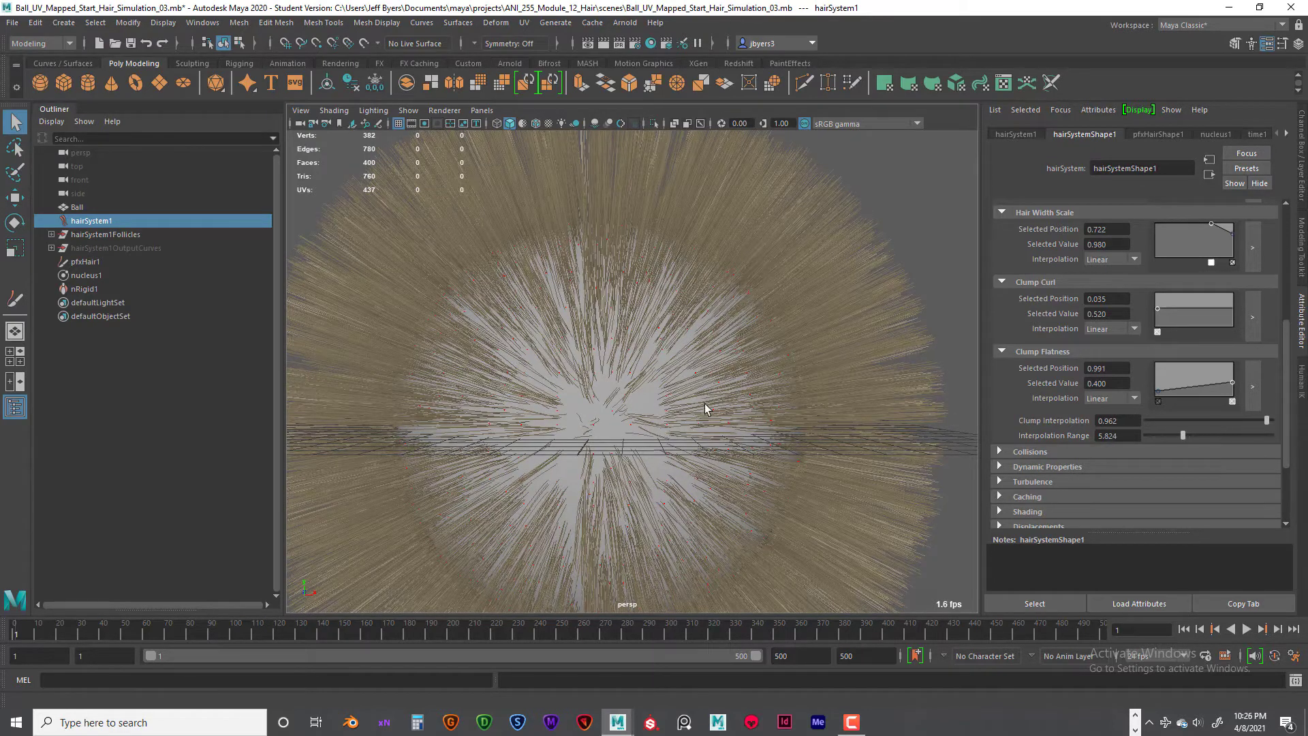
pyautogui.scroll(-6, 738, 408)
pyautogui.scroll(3, 739, 408)
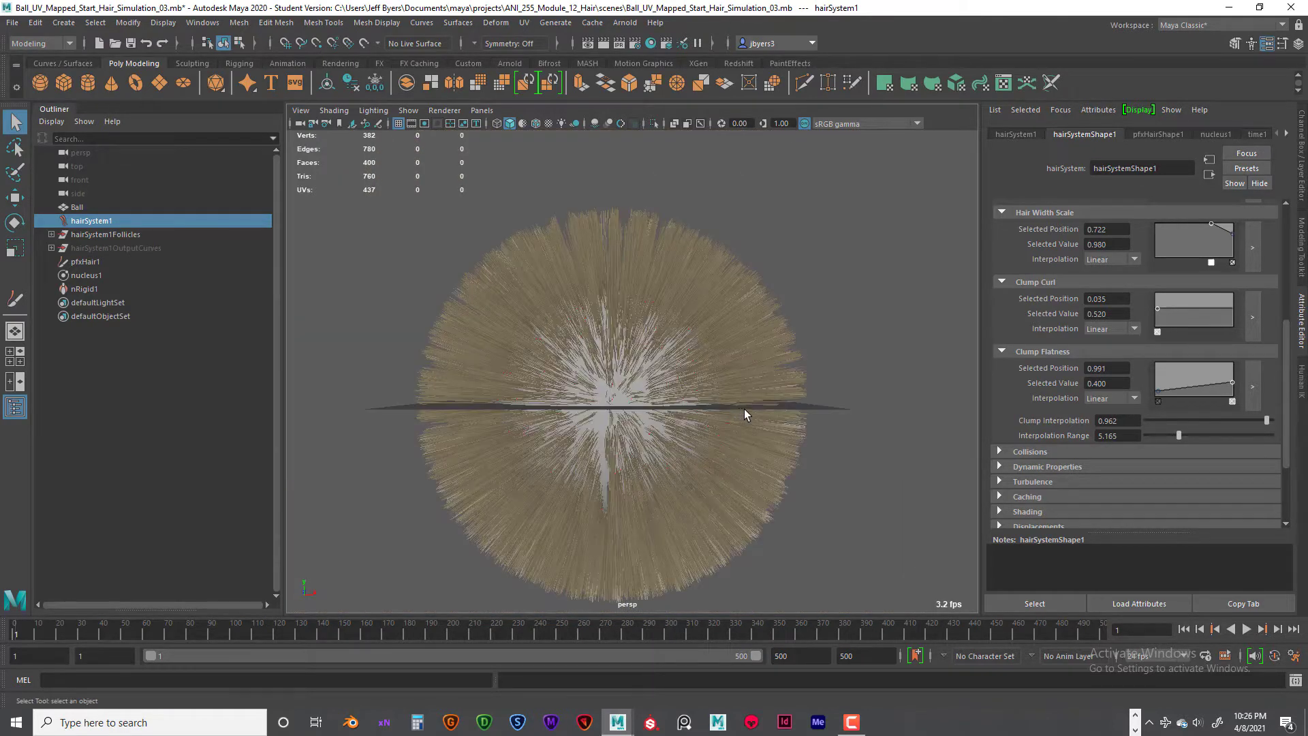
pyautogui.moveTo(744, 409)
pyautogui.keyDown('alt'); pyautogui.mouseDown()
pyautogui.moveTo(820, 382)
pyautogui.moveTo(831, 394)
pyautogui.moveTo(737, 372)
pyautogui.moveTo(714, 396)
pyautogui.moveTo(694, 393)
pyautogui.moveTo(729, 395)
pyautogui.mouseUp(); pyautogui.keyUp('alt')
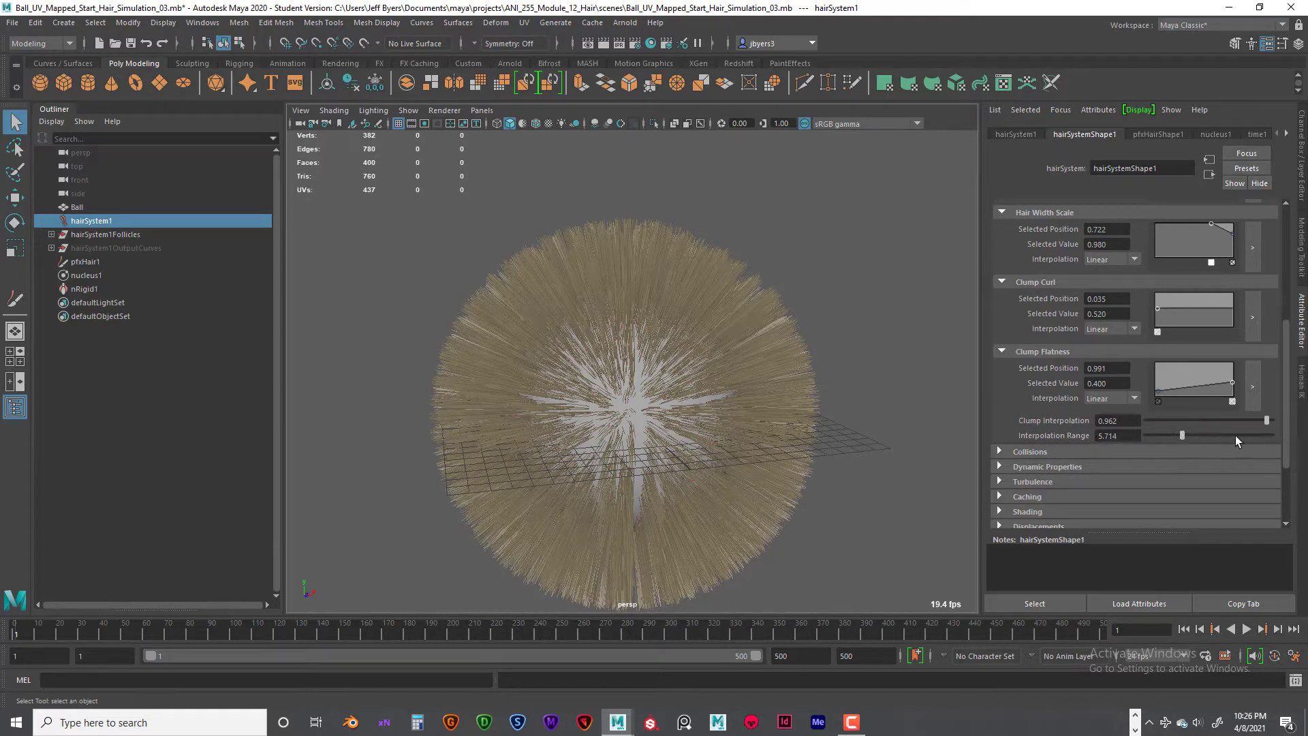
pyautogui.moveTo(1239, 435); pyautogui.dragTo(1203, 440)
# - Lower the hair system's Display Quality to 2.632 and play the simulation from frame 1 to frame 161
pyautogui.scroll(5, 1200, 377)
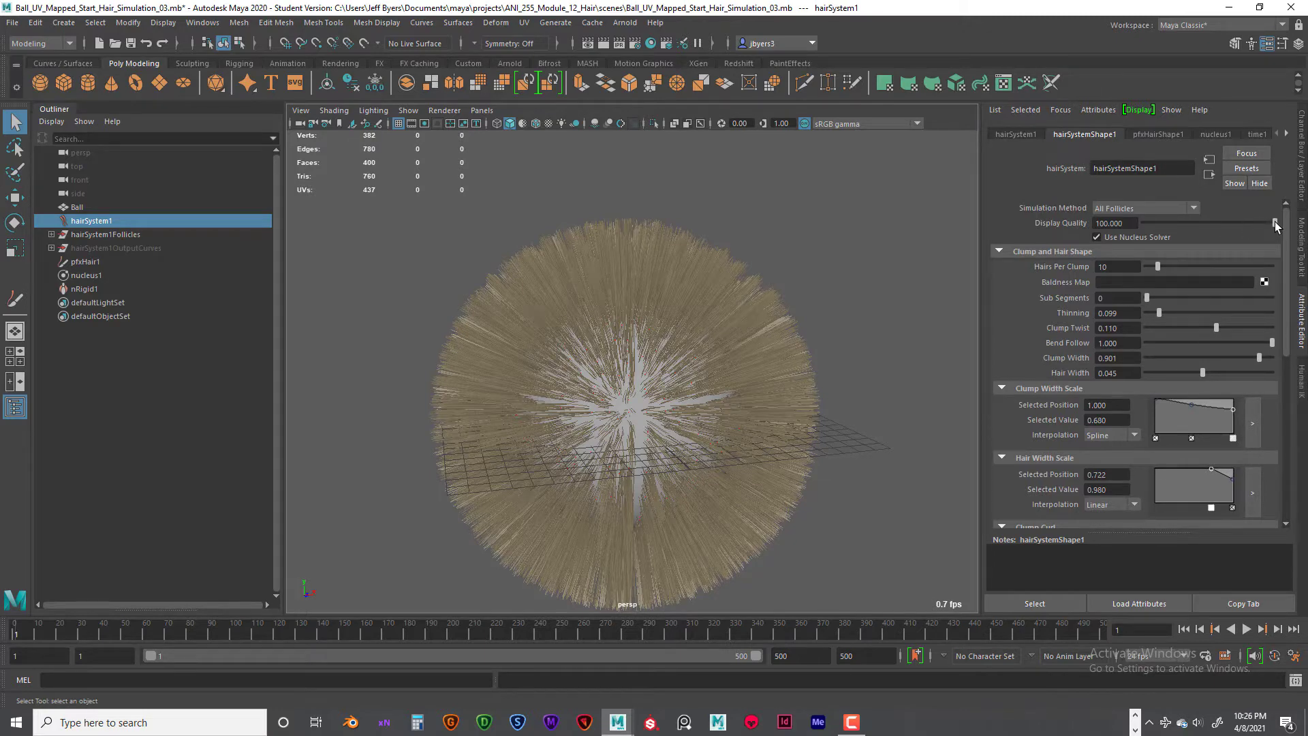
pyautogui.moveTo(1276, 225); pyautogui.dragTo(1150, 230)
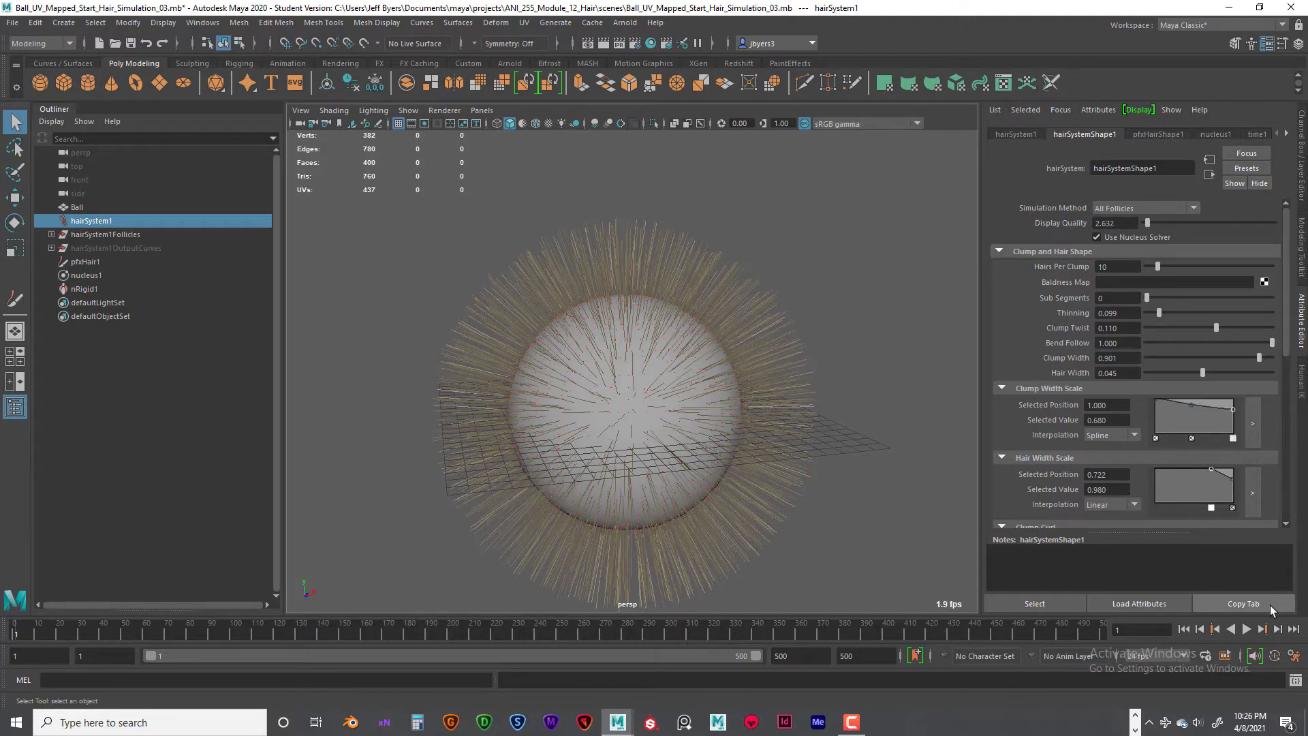
pyautogui.click(1246, 629)
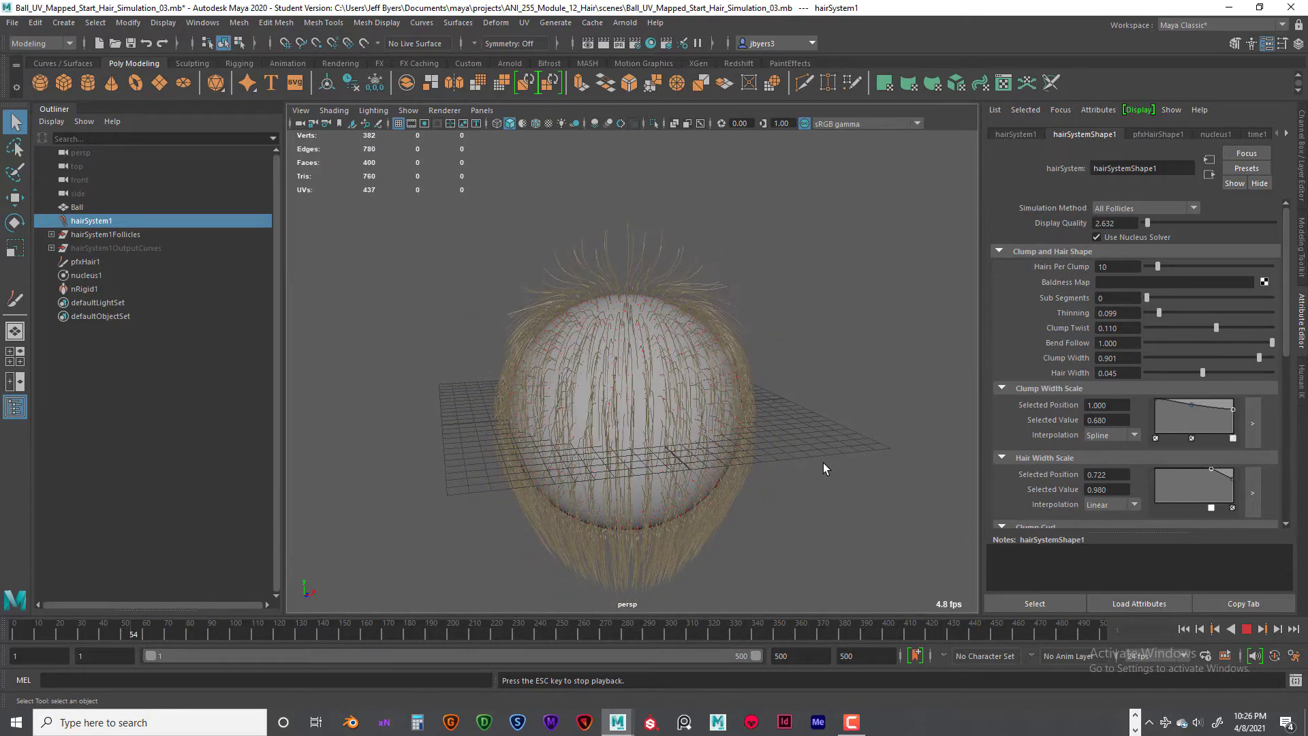
pyautogui.press('Escape')
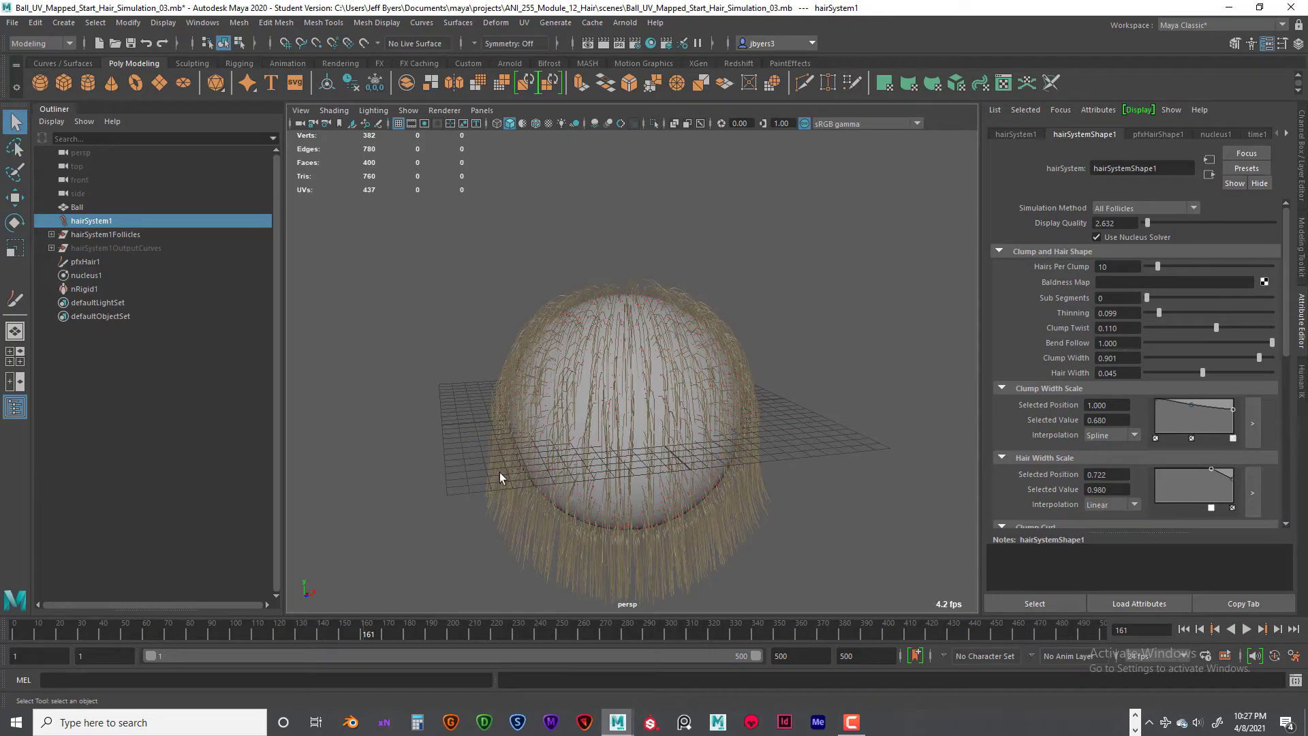
# - Raise the hair system's Display Quality to 100.000 and view the fallen hair at frame 161
pyautogui.keyDown('alt'); pyautogui.moveTo(799, 478); pyautogui.dragTo(791, 473); pyautogui.keyUp('alt')
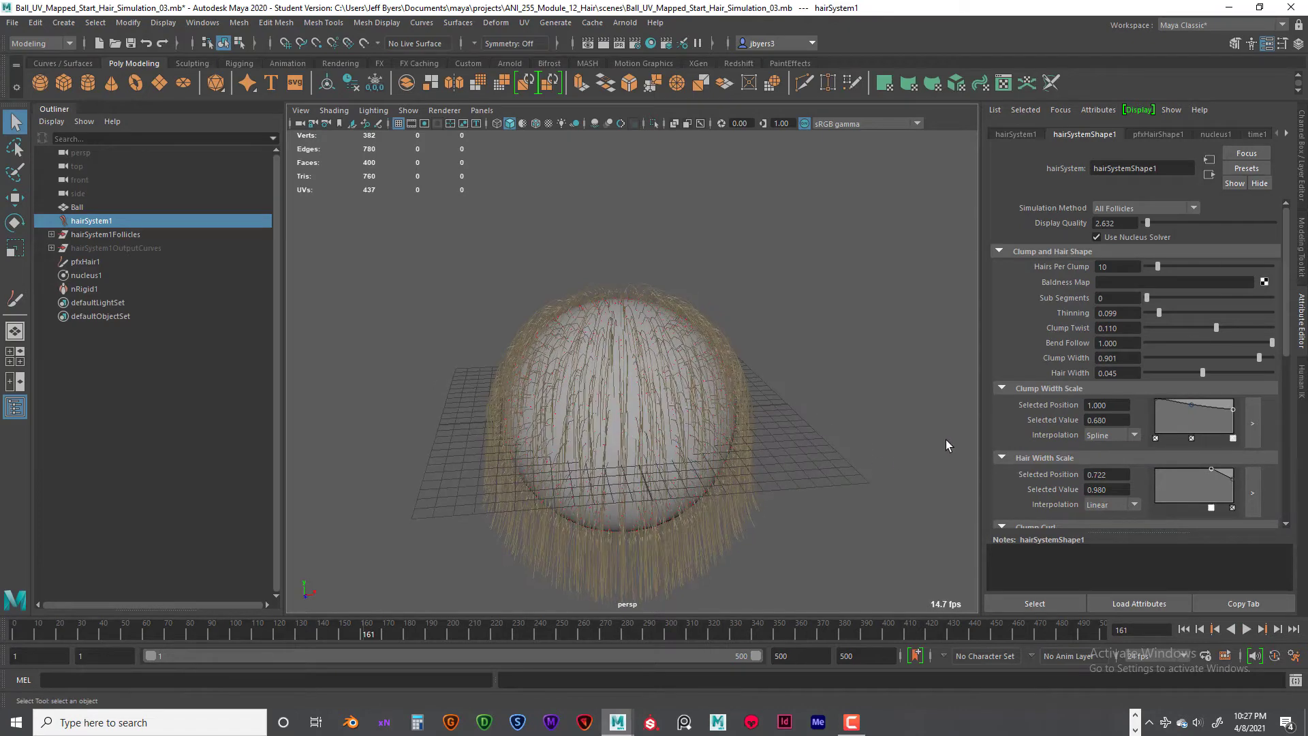
pyautogui.moveTo(1148, 223); pyautogui.dragTo(1297, 227)
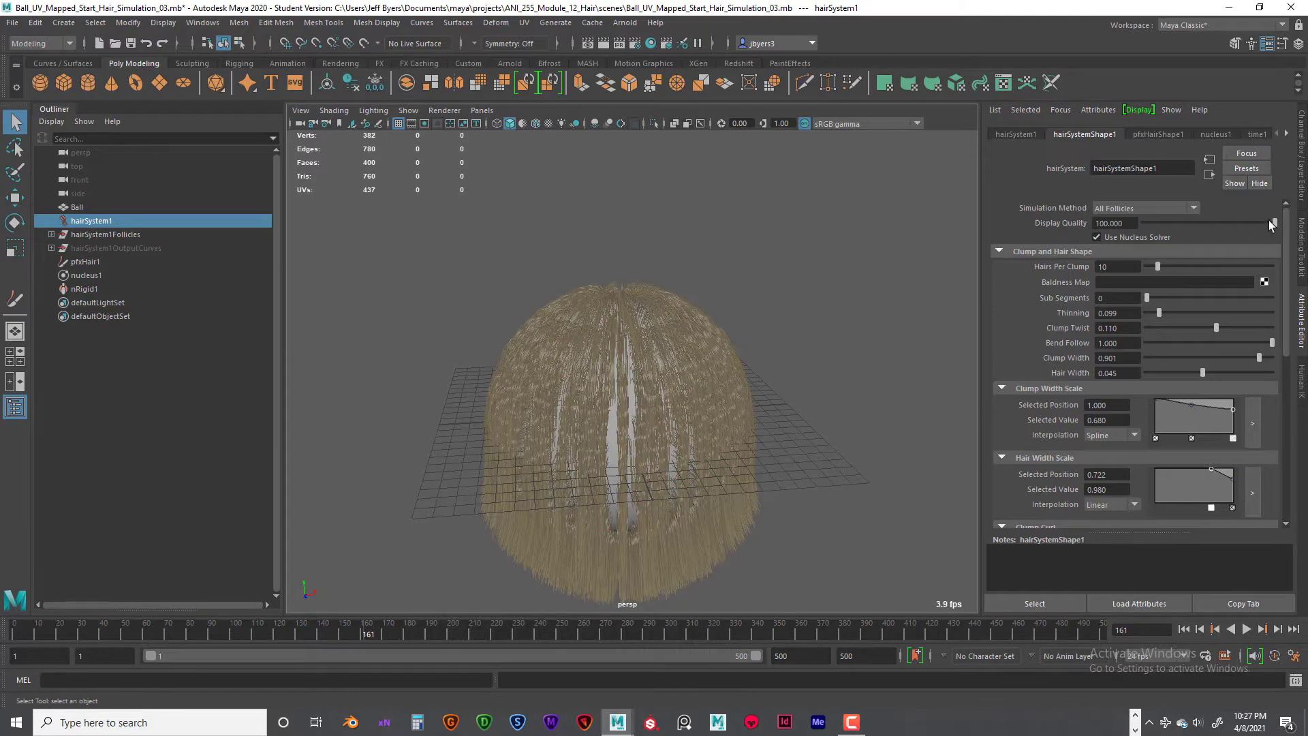
pyautogui.scroll(5, 850, 304)
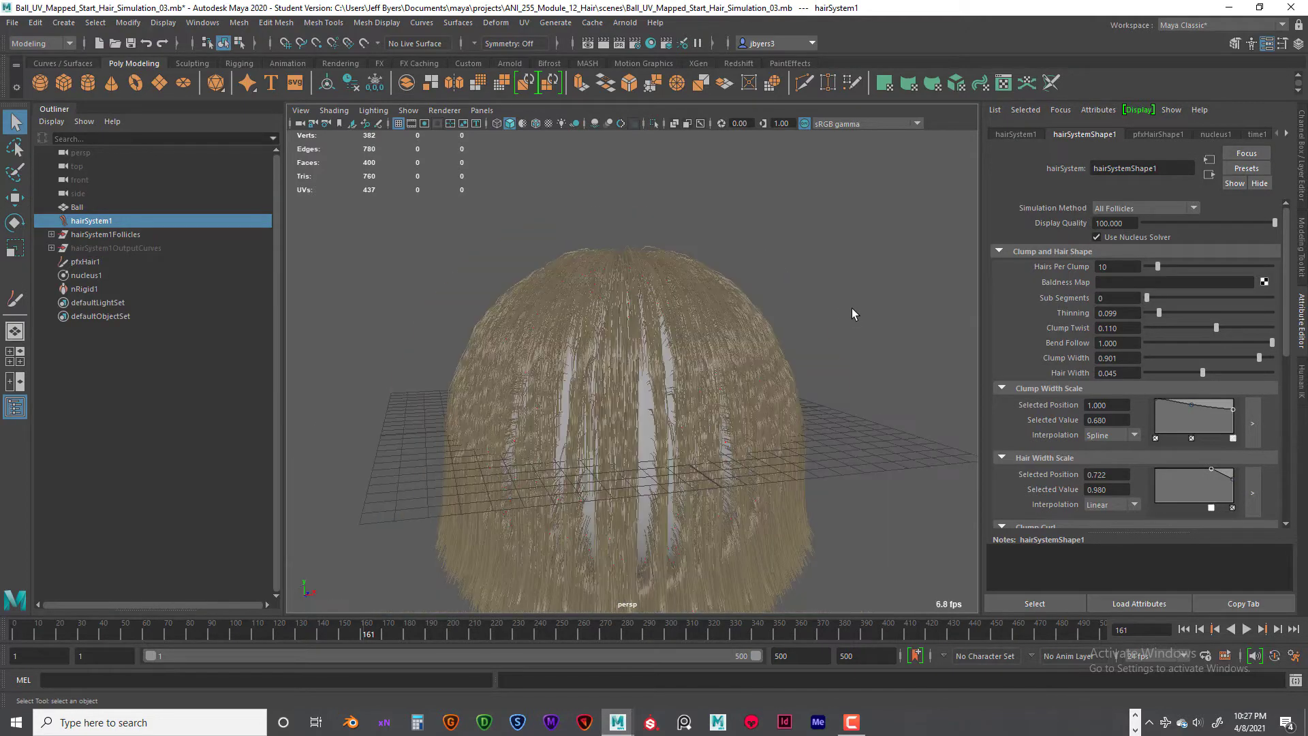
pyautogui.keyDown('alt'); pyautogui.moveTo(852, 313); pyautogui.dragTo(873, 268); pyautogui.keyUp('alt')
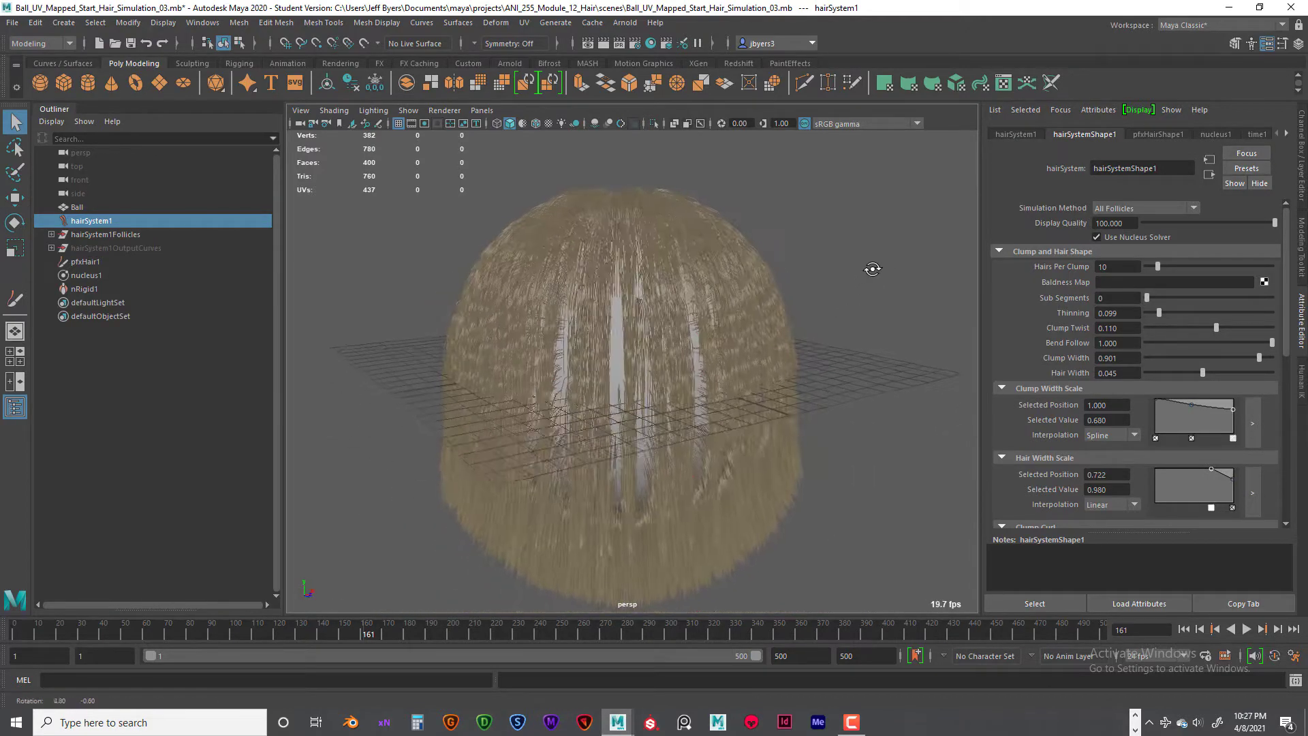
# - Set Clump Interpolation to 0.599 and Interpolation Range to 0.000, and view the hair from another side
pyautogui.scroll(-6, 1175, 462)
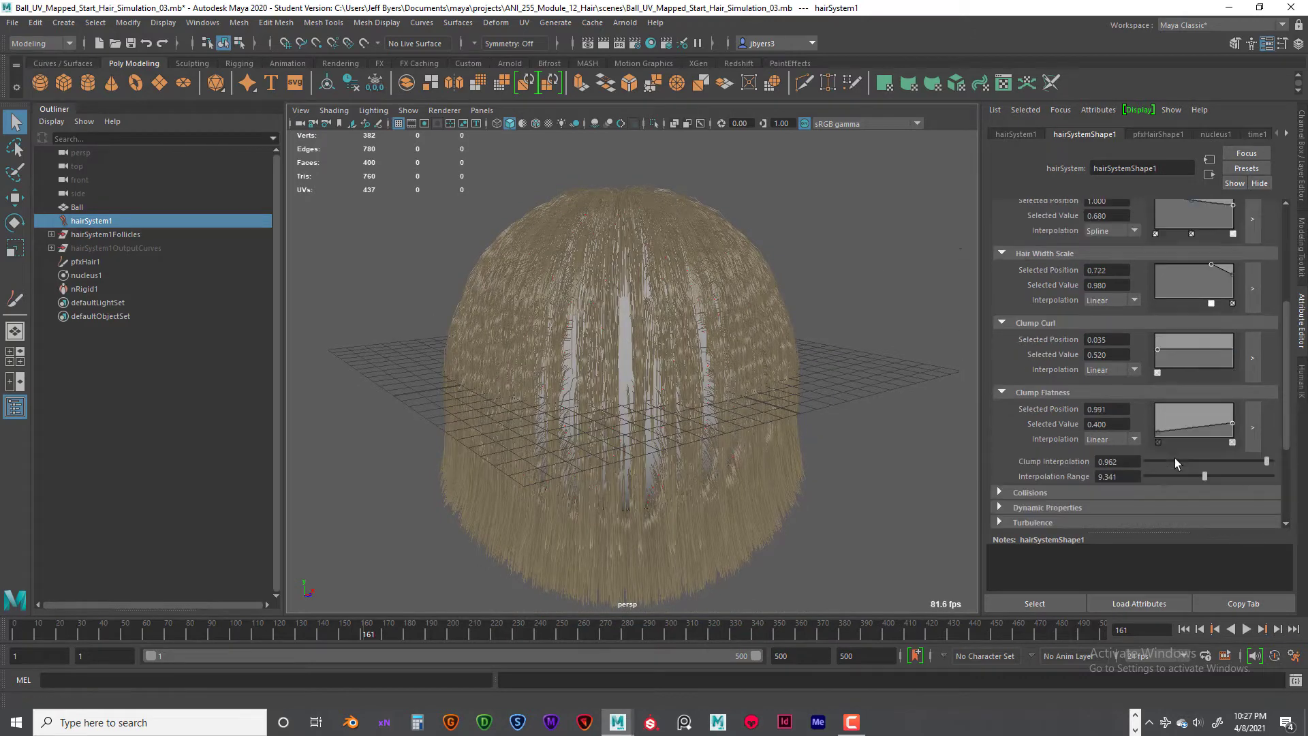
pyautogui.scroll(-6, 1175, 458)
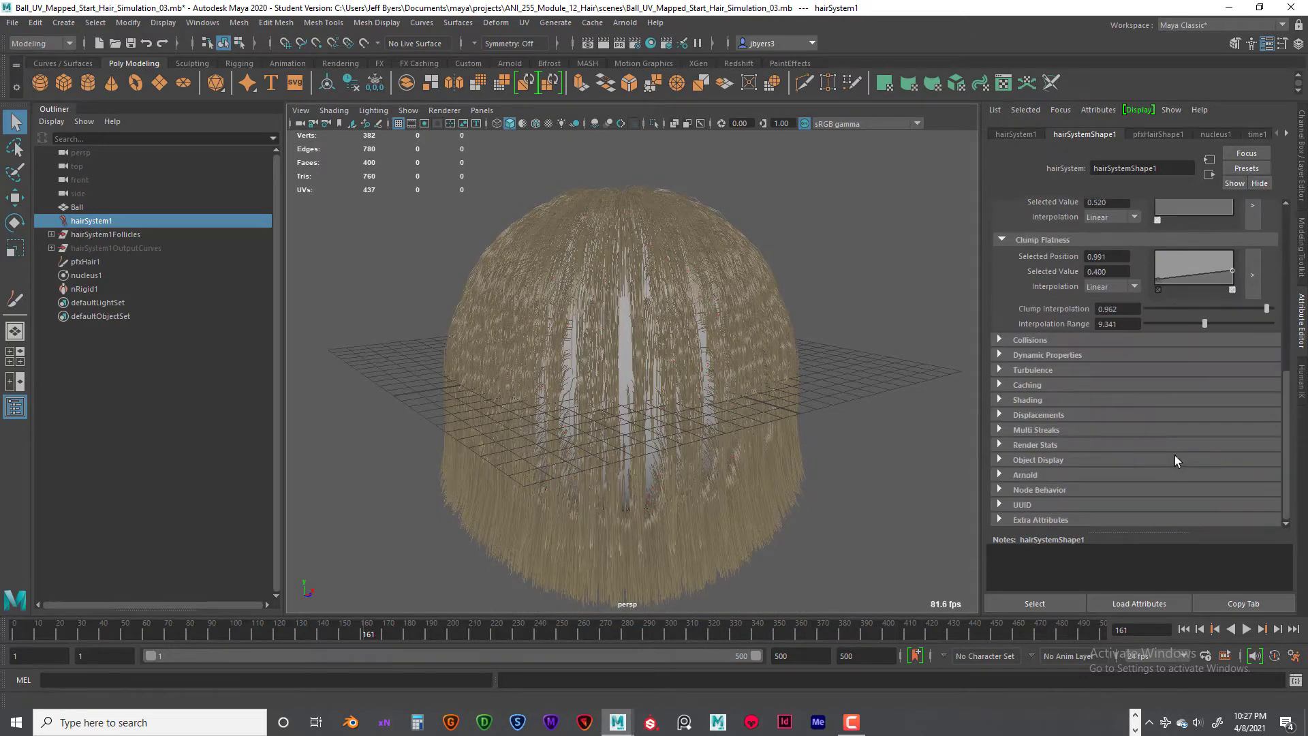
pyautogui.scroll(4, 1175, 460)
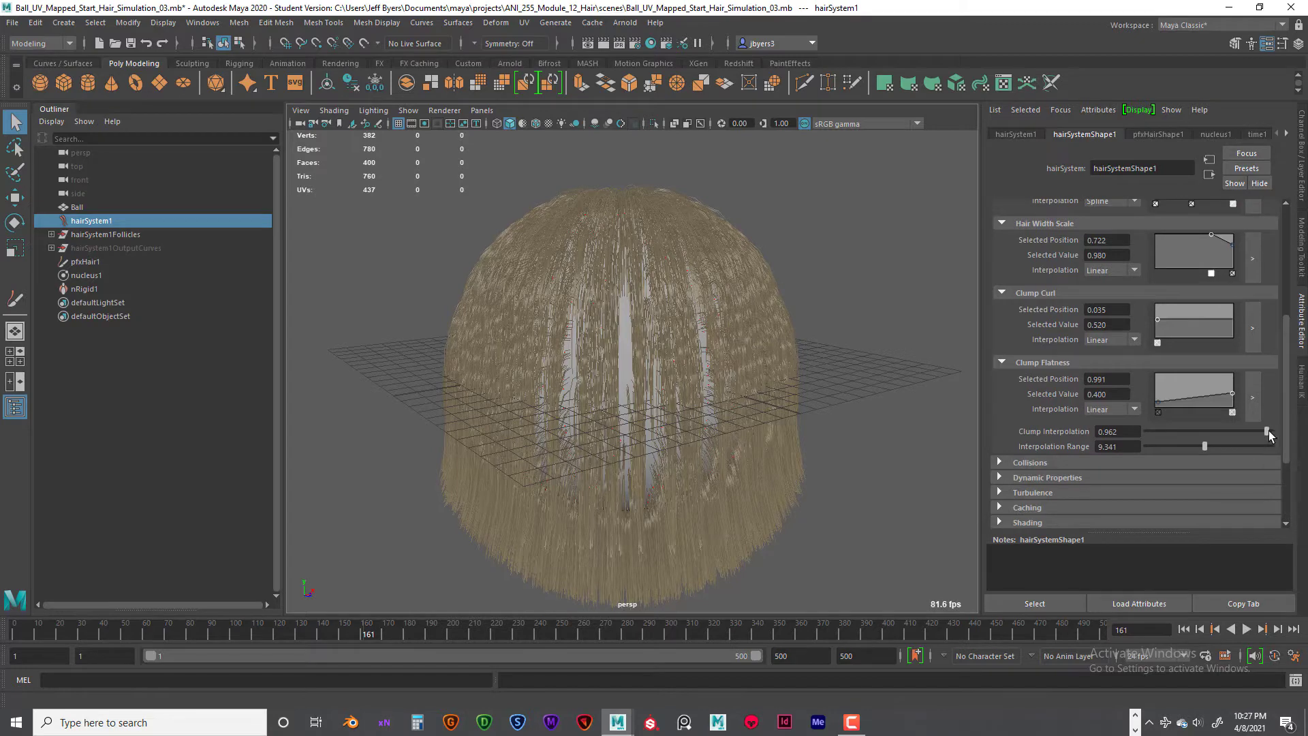
pyautogui.moveTo(1268, 435); pyautogui.dragTo(1132, 443)
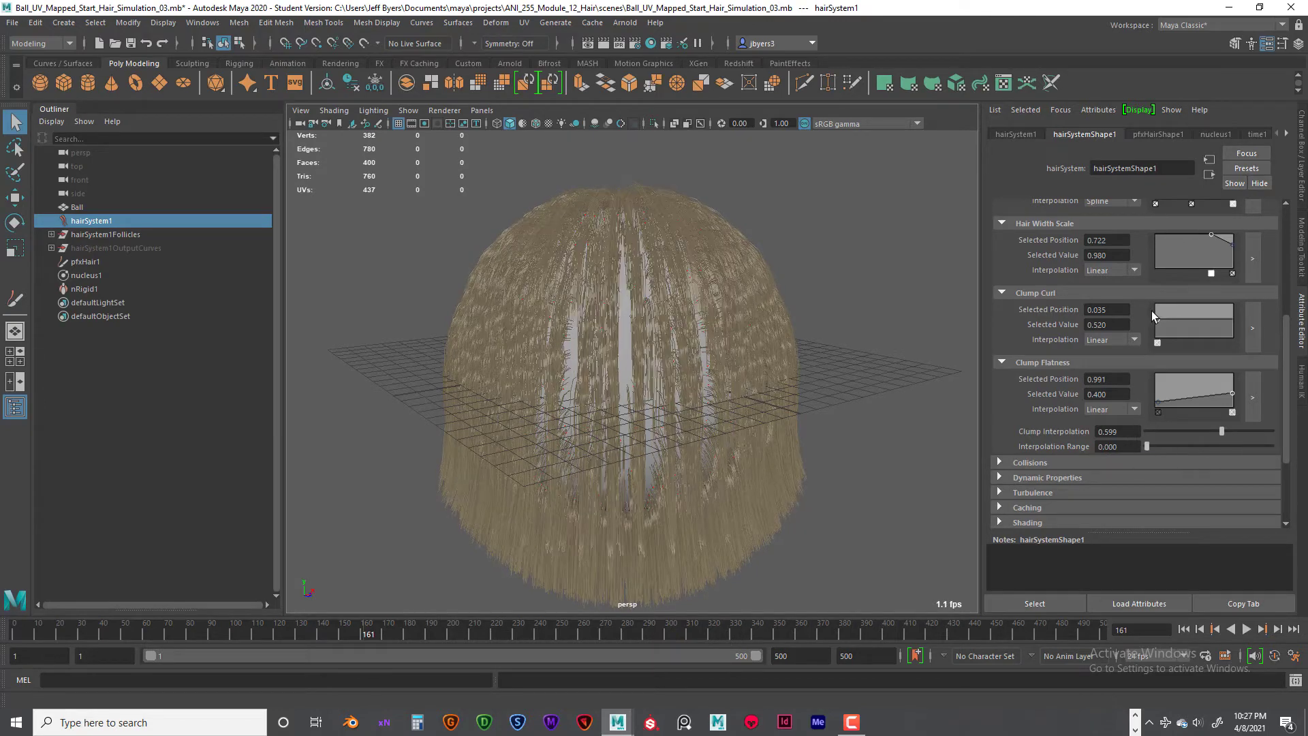
pyautogui.scroll(5, 1153, 316)
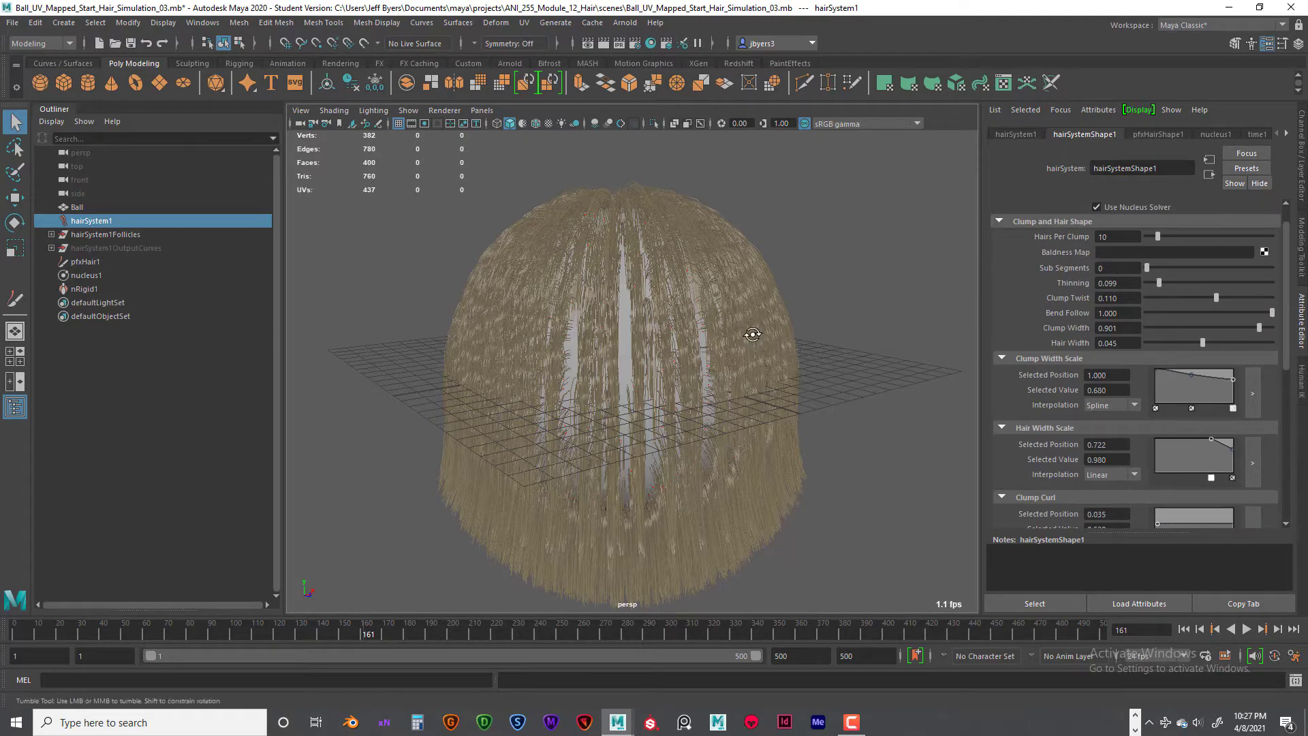
pyautogui.keyDown('alt'); pyautogui.moveTo(752, 333); pyautogui.dragTo(806, 333); pyautogui.keyUp('alt')
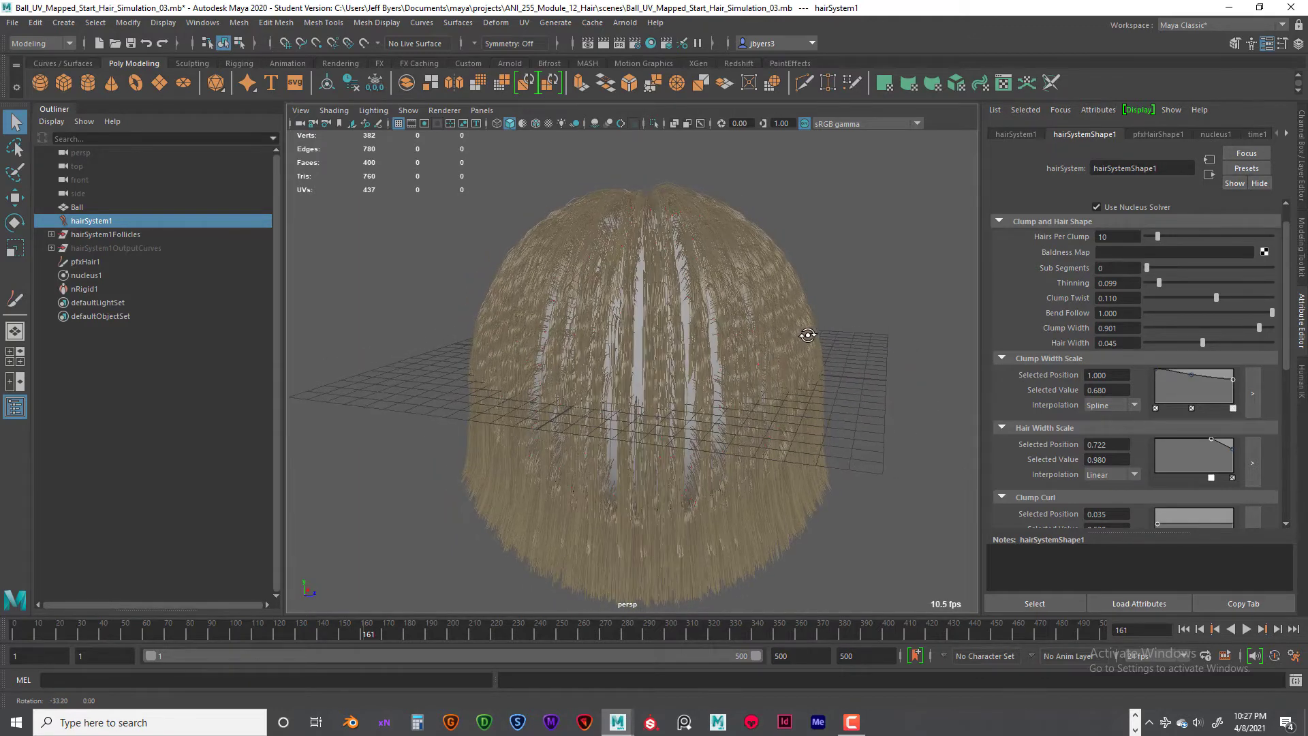
# - Select the ball and examine the gaps between the hair clumps from several angles
pyautogui.click(641, 317)
pyautogui.click(638, 318)
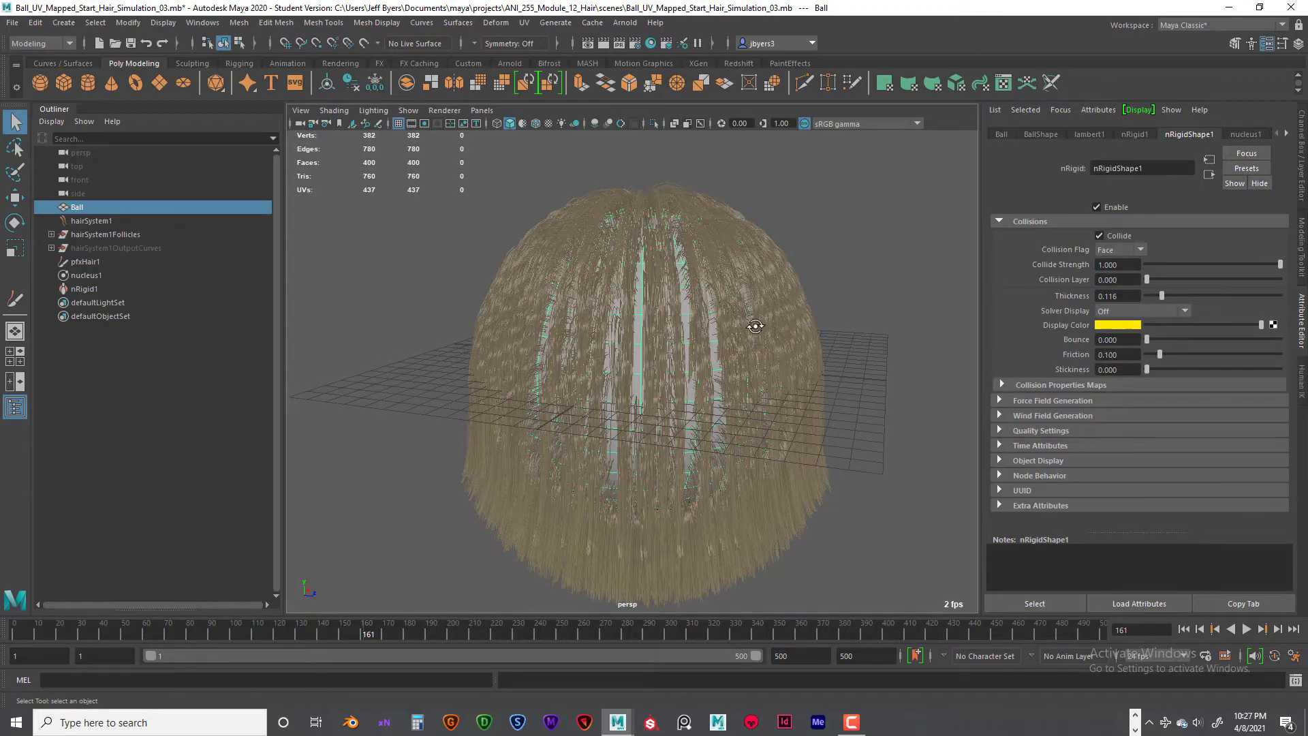
pyautogui.keyDown('alt'); pyautogui.moveTo(754, 321); pyautogui.dragTo(791, 332); pyautogui.keyUp('alt')
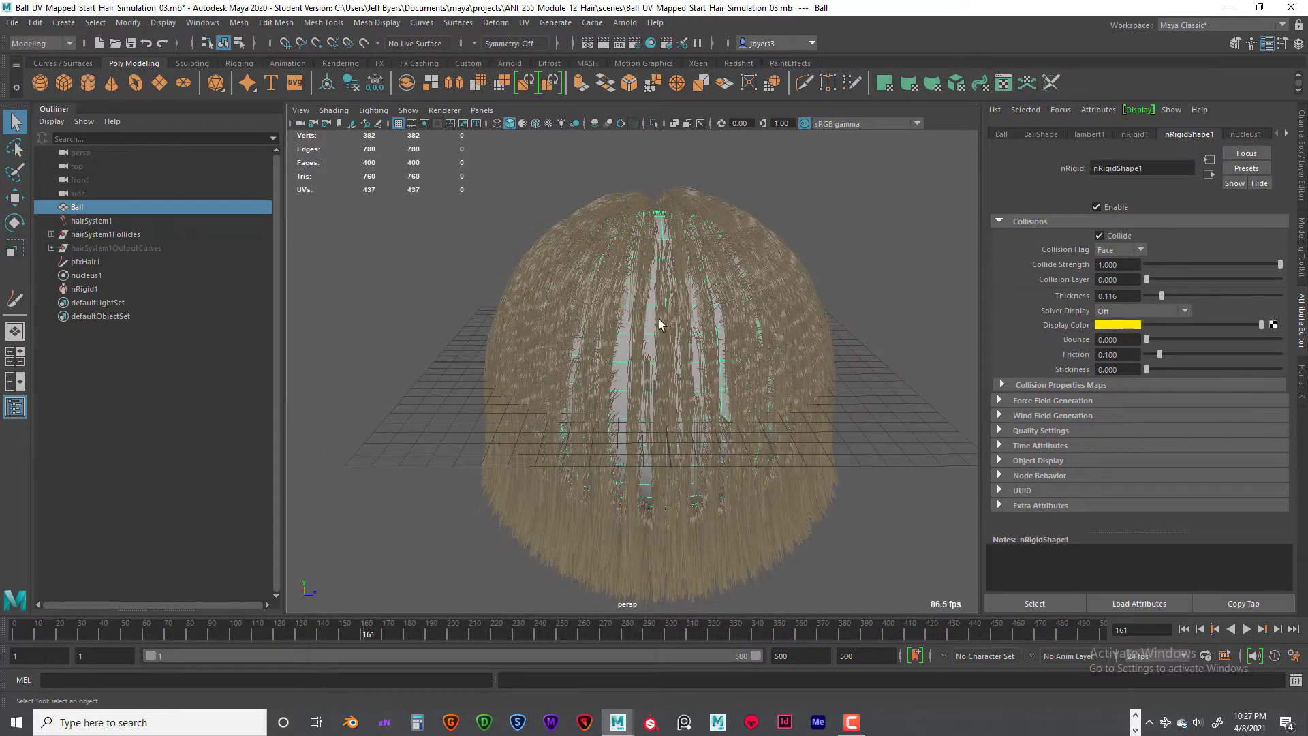
pyautogui.keyDown('alt'); pyautogui.moveTo(685, 283); pyautogui.dragTo(724, 279); pyautogui.keyUp('alt')
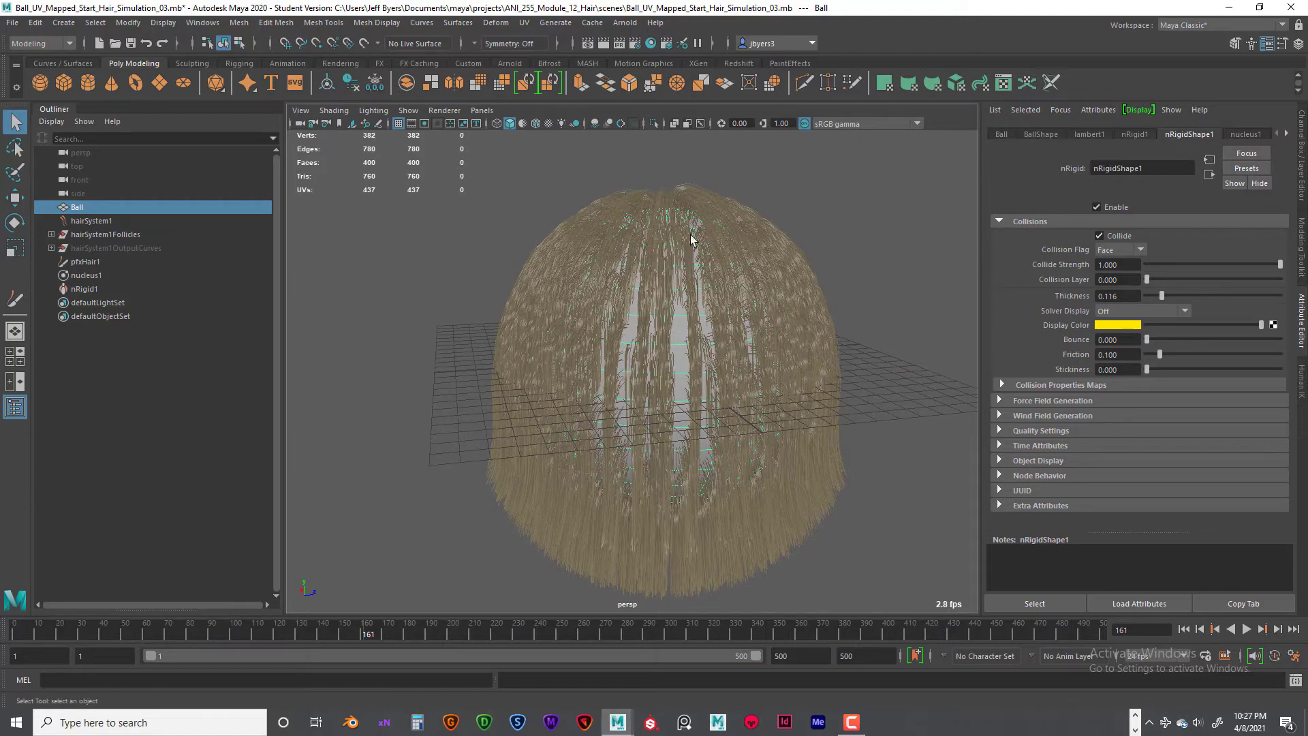
pyautogui.keyDown('alt'); pyautogui.moveTo(709, 339); pyautogui.dragTo(647, 329); pyautogui.keyUp('alt')
pyautogui.click(693, 306)
pyautogui.click(858, 332)
pyautogui.click(689, 342)
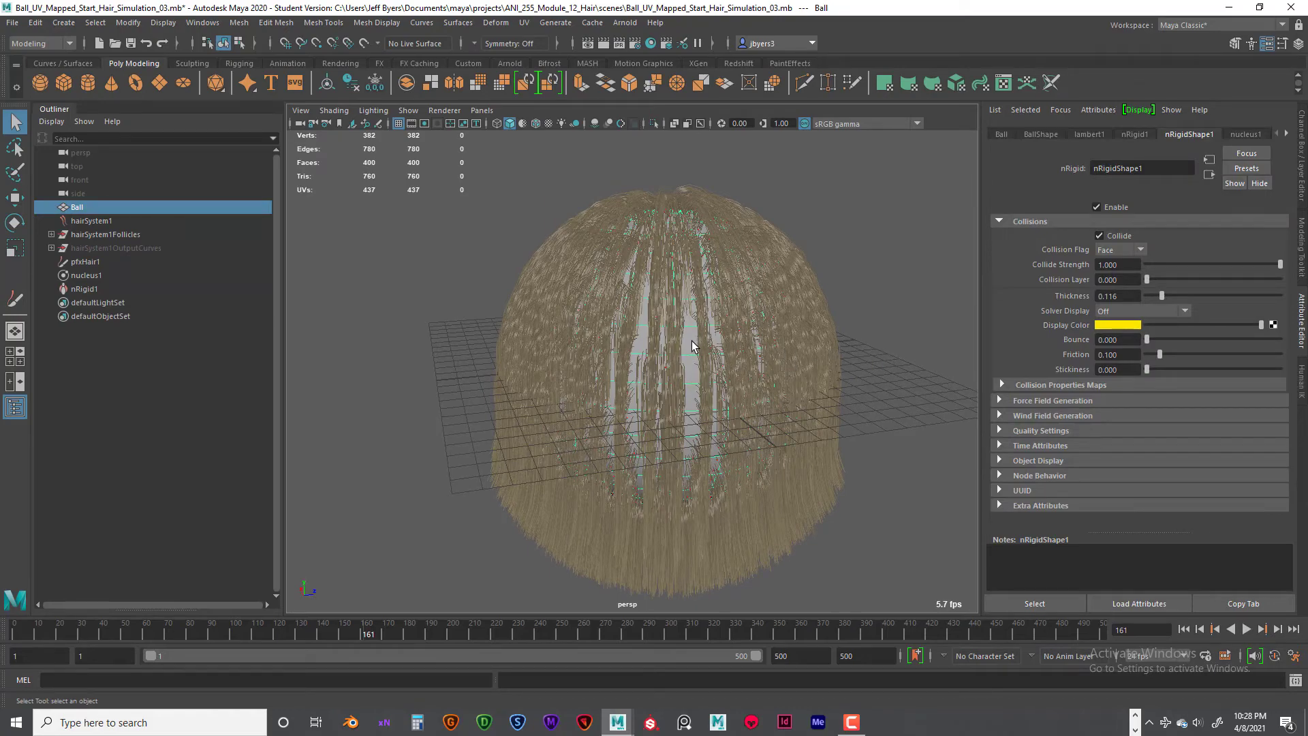
pyautogui.keyDown('alt'); pyautogui.moveTo(885, 338); pyautogui.dragTo(869, 308); pyautogui.keyUp('alt')
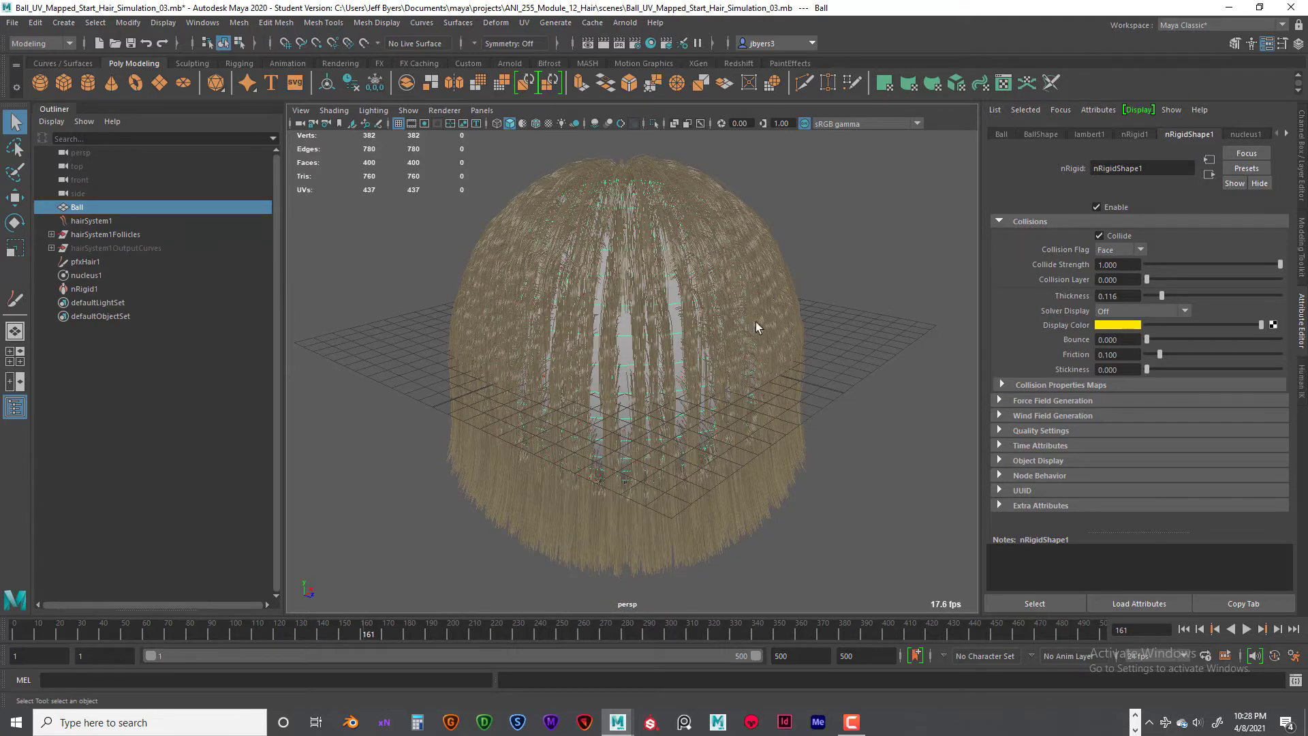
# - Select hairSystem1 and review the clump and hair shape settings of hairSystemShape1
pyautogui.click(92, 220)
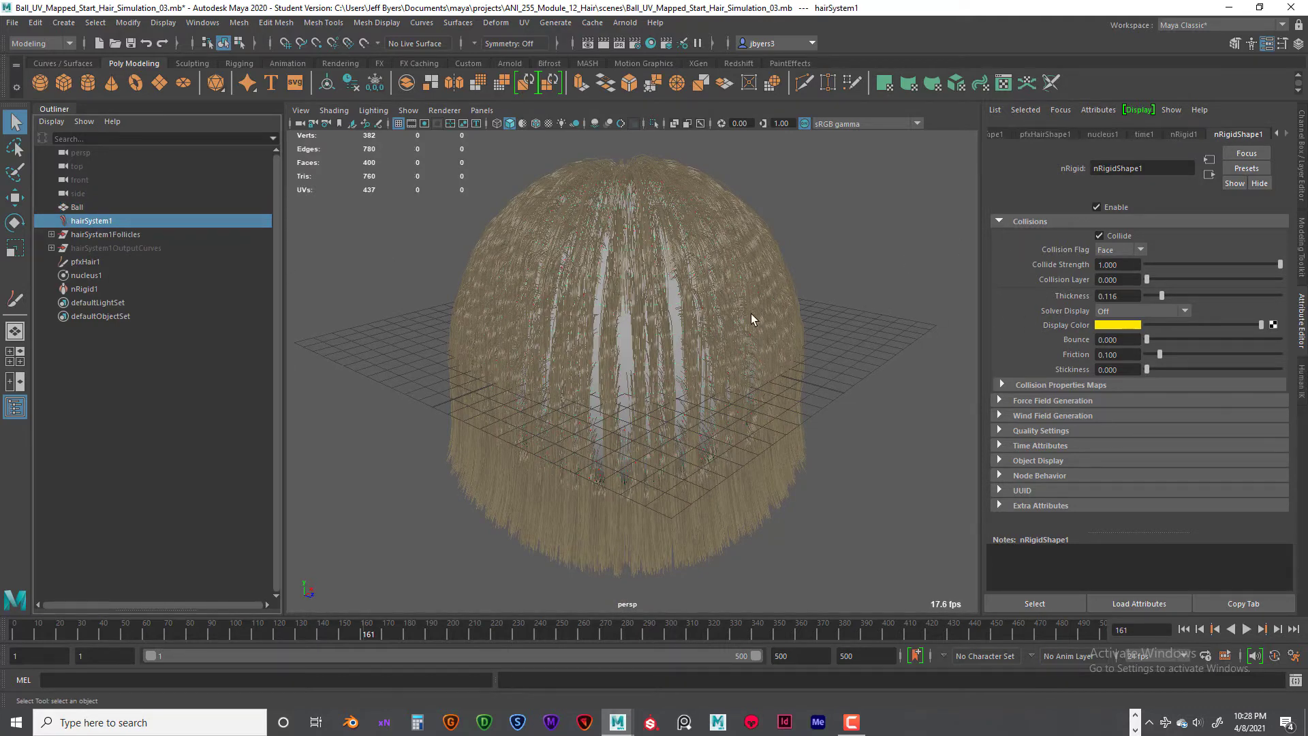
pyautogui.click(1033, 135)
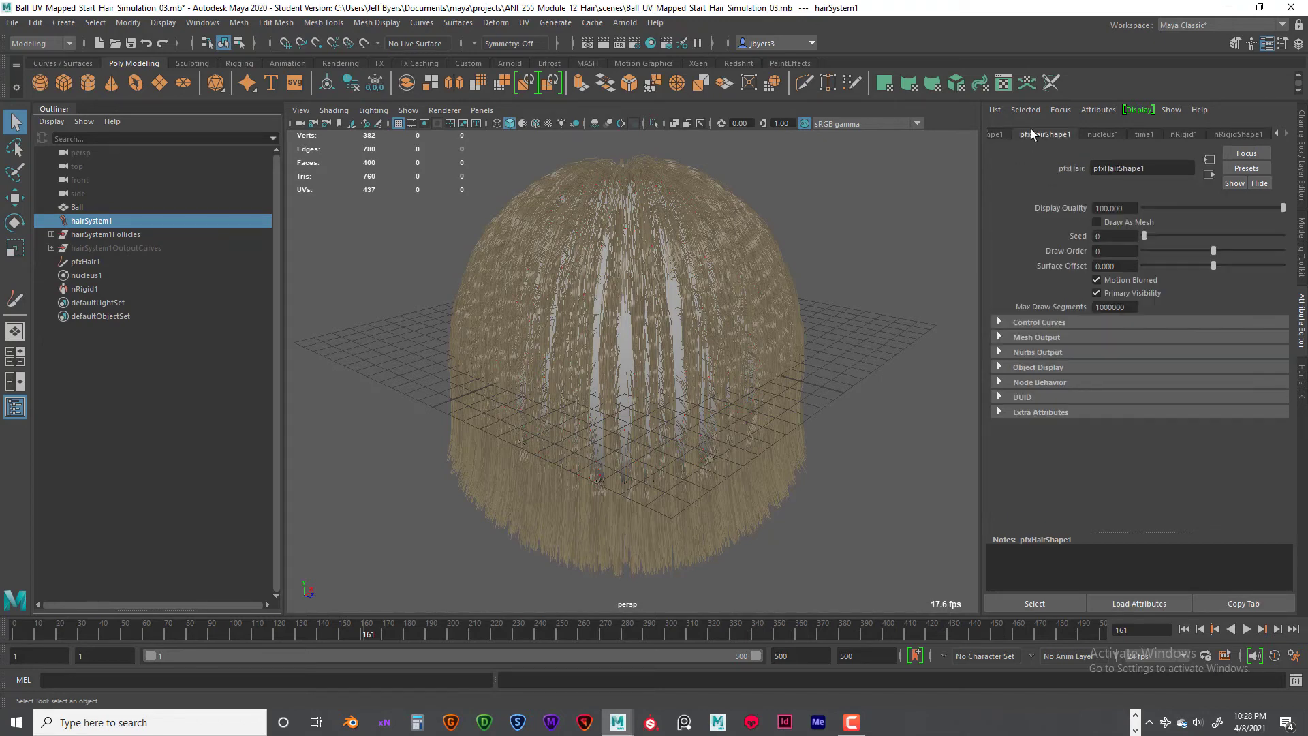
pyautogui.click(1000, 136)
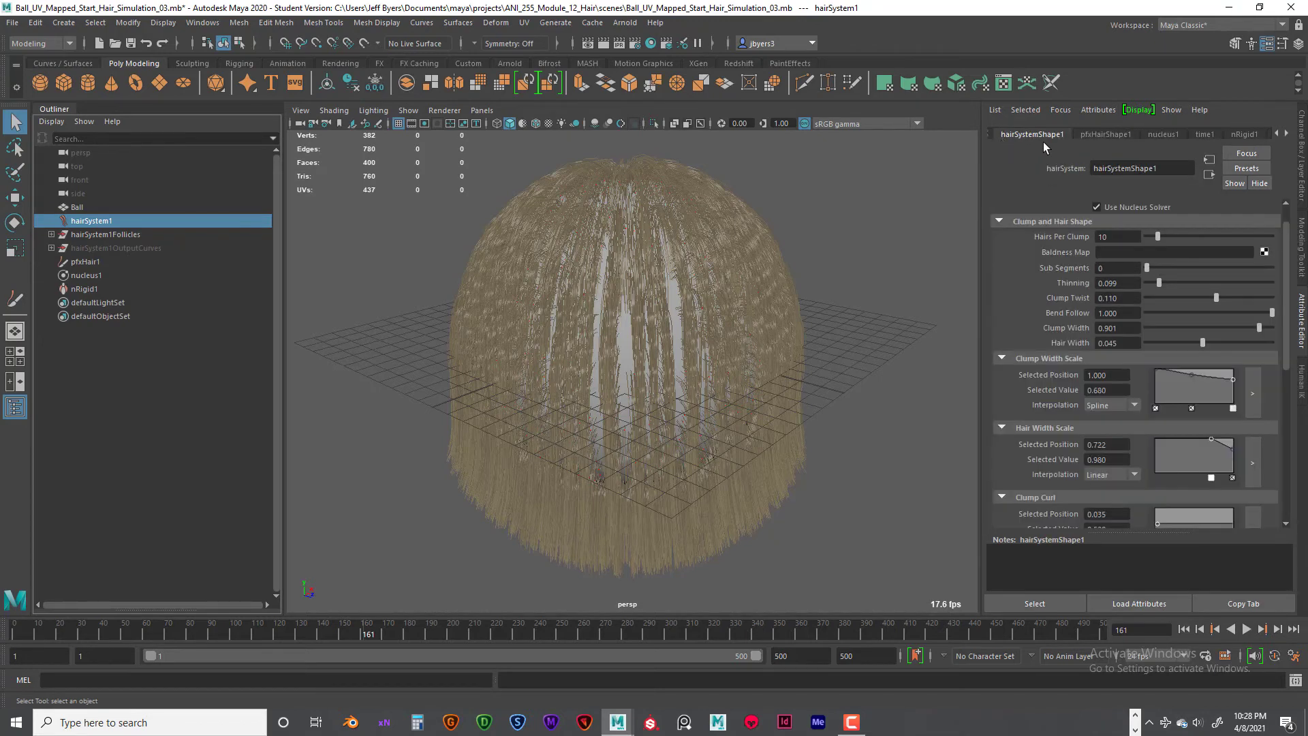
pyautogui.scroll(-5, 1130, 383)
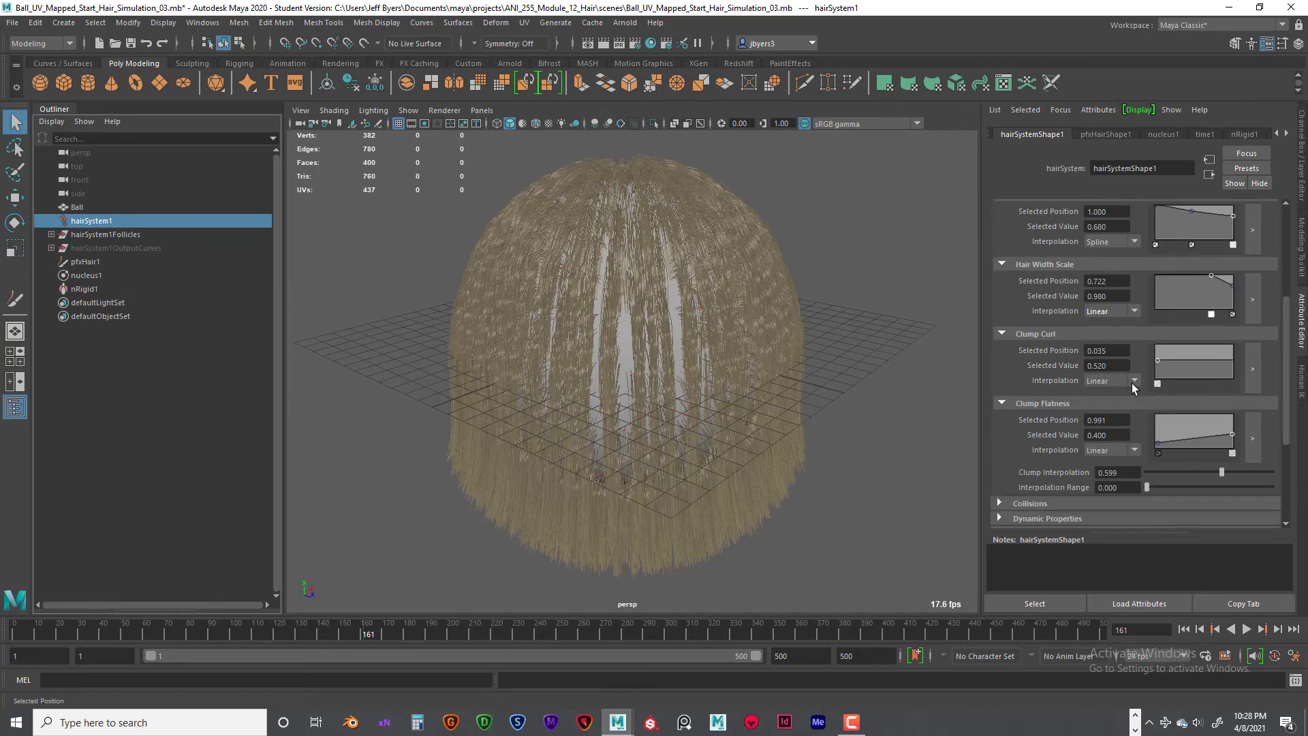
pyautogui.scroll(5, 1137, 393)
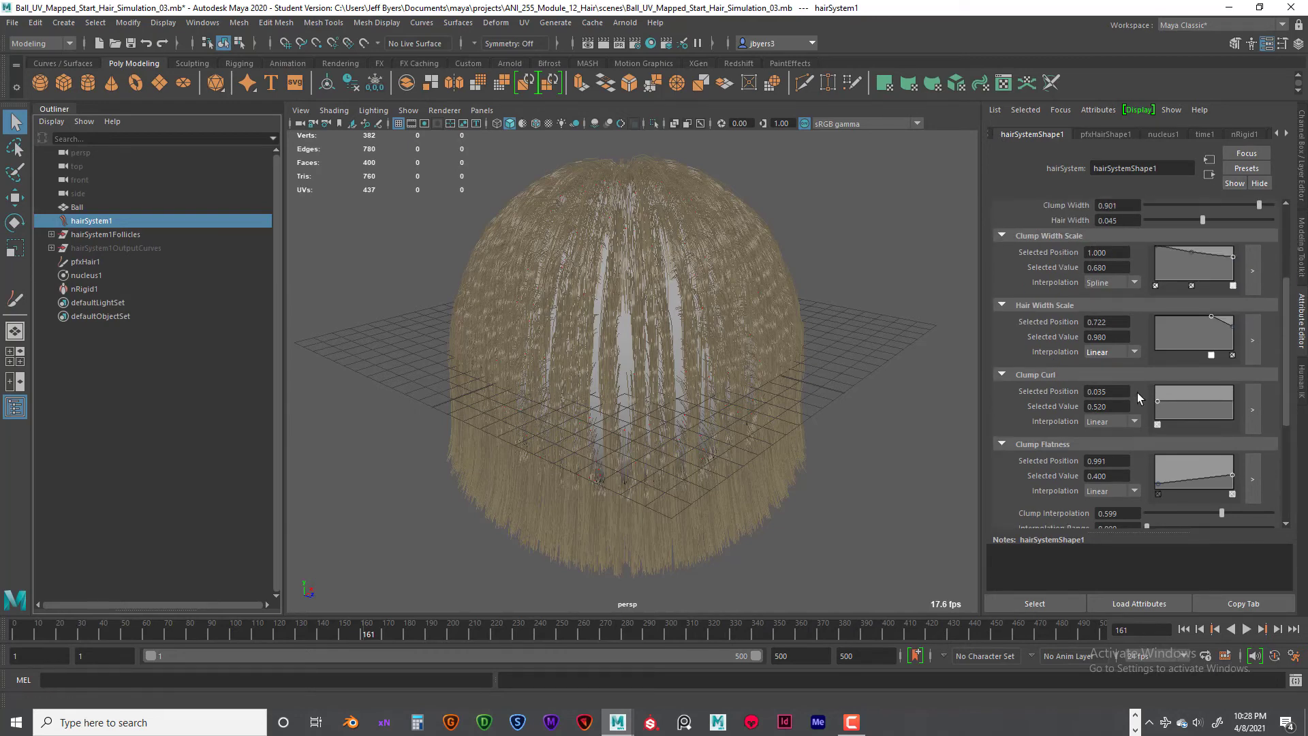